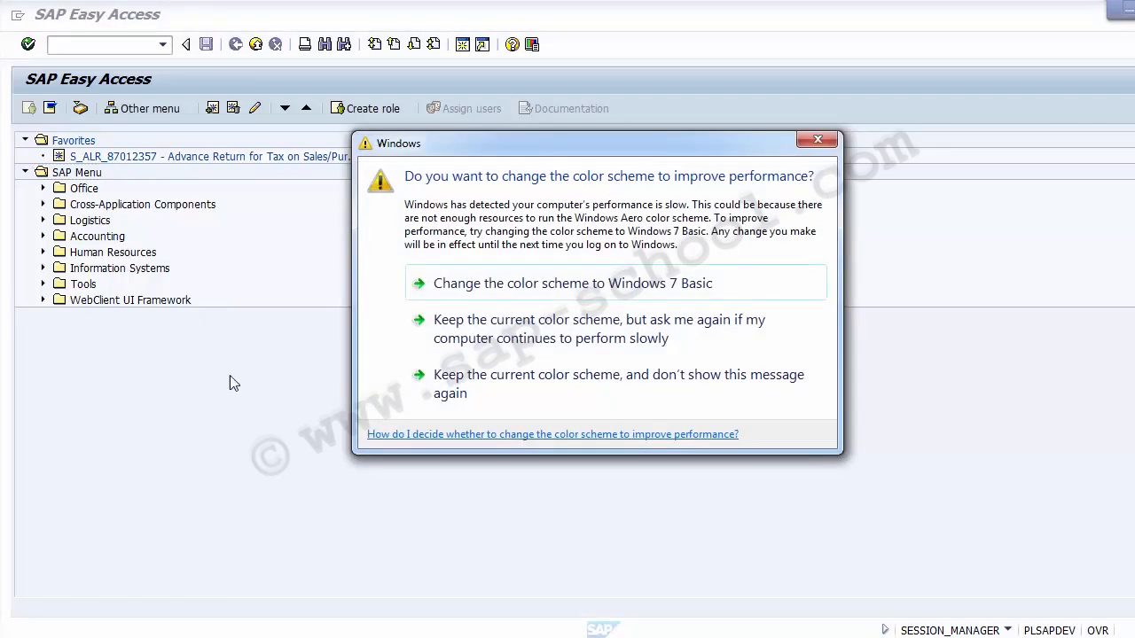
# Keep the current color scheme without showing the message again, and display the SAP Reference IMG through transaction SPRO
pyautogui.click(537, 393)
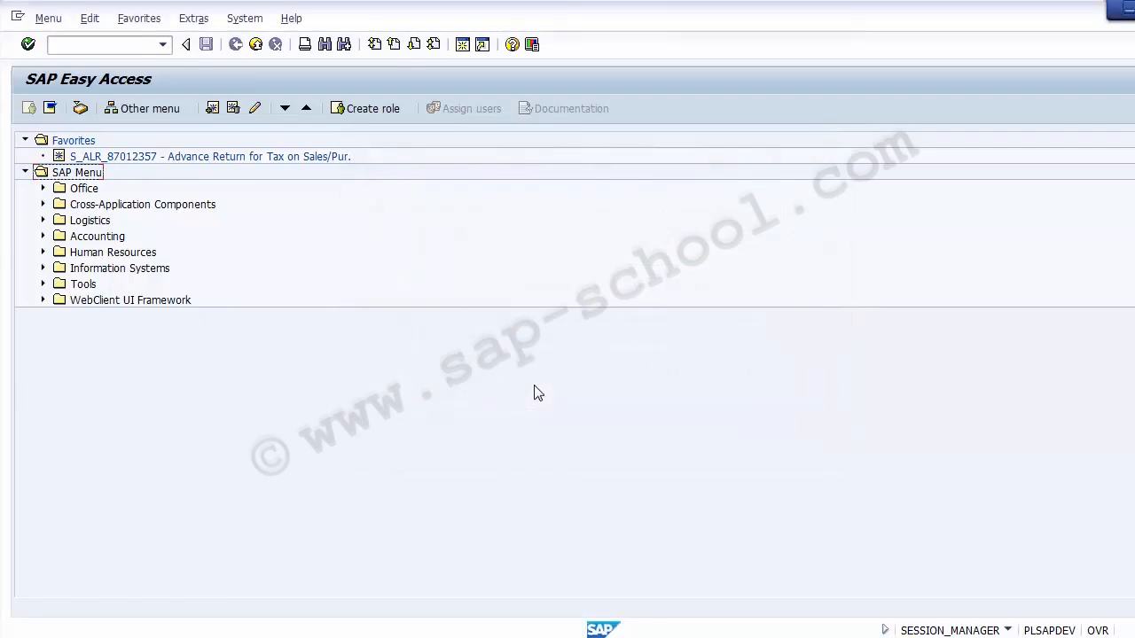
pyautogui.click(90, 44)
pyautogui.write('SPRO')
pyautogui.press('Return')
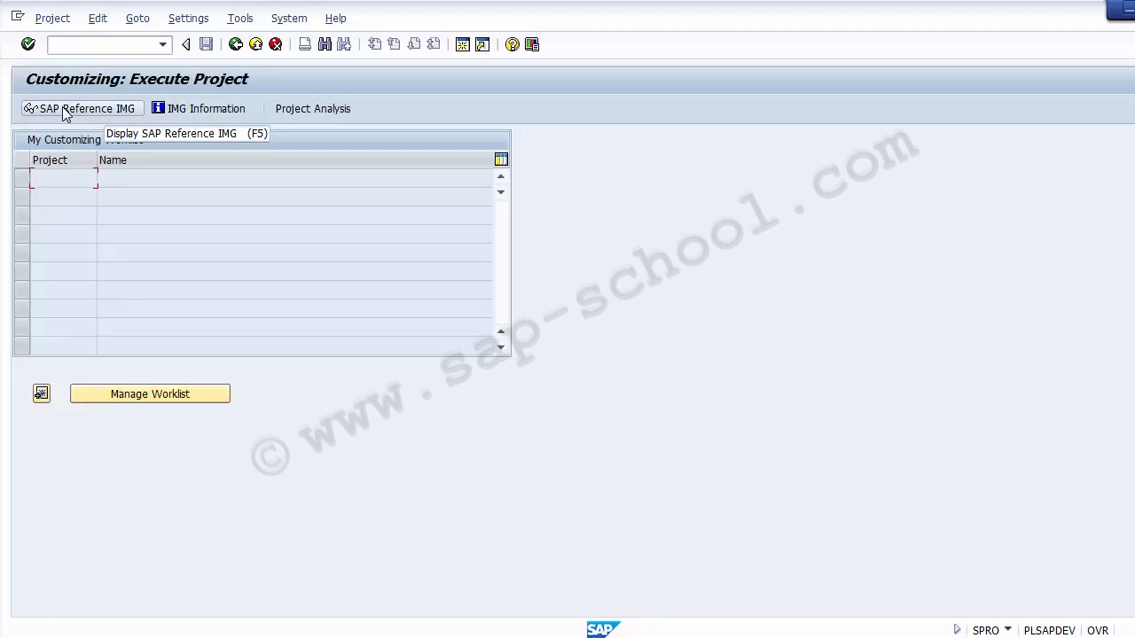
pyautogui.click(92, 115)
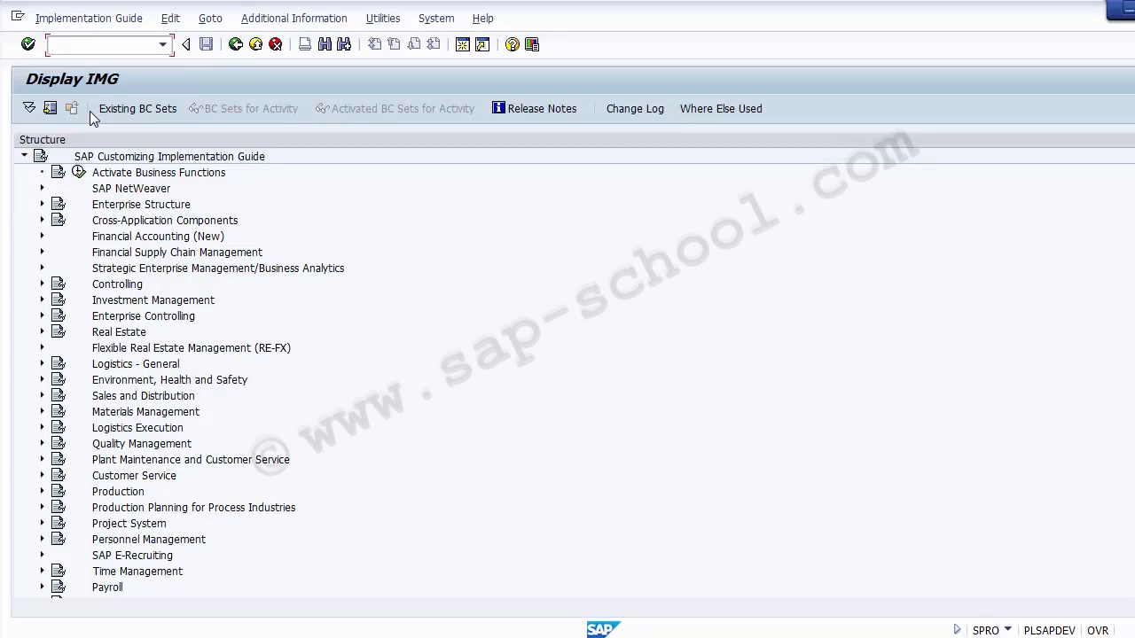
# Expand the Controlling node of the implementation guide and go through its sub-areas from General Controlling to Profit Center Accounting
pyautogui.click(131, 286)
pyautogui.click(42, 284)
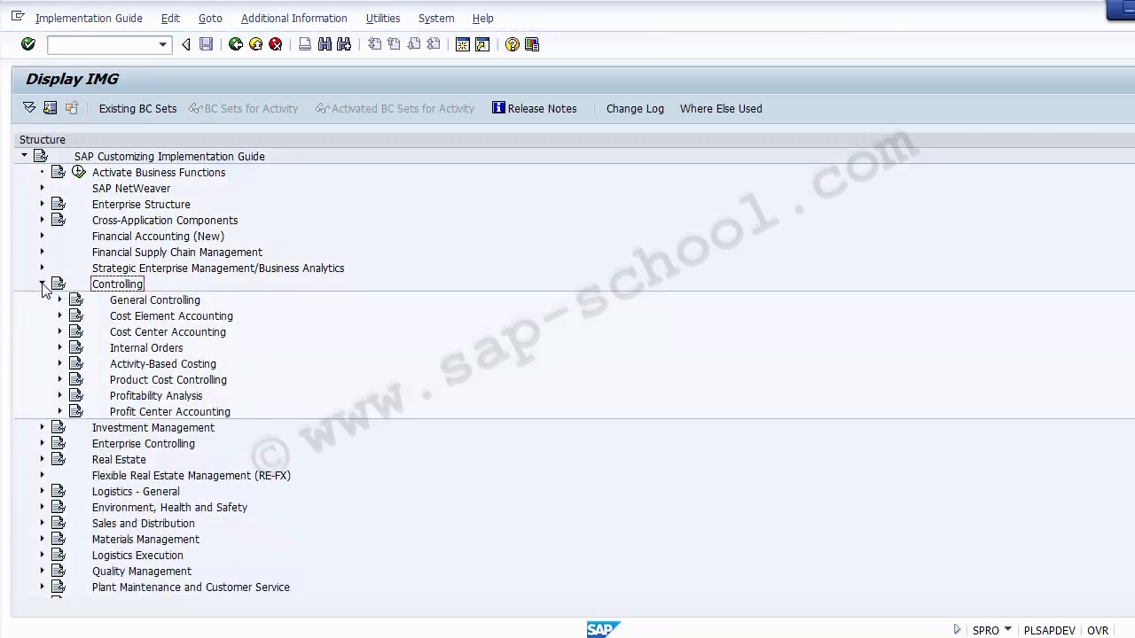
pyautogui.click(147, 317)
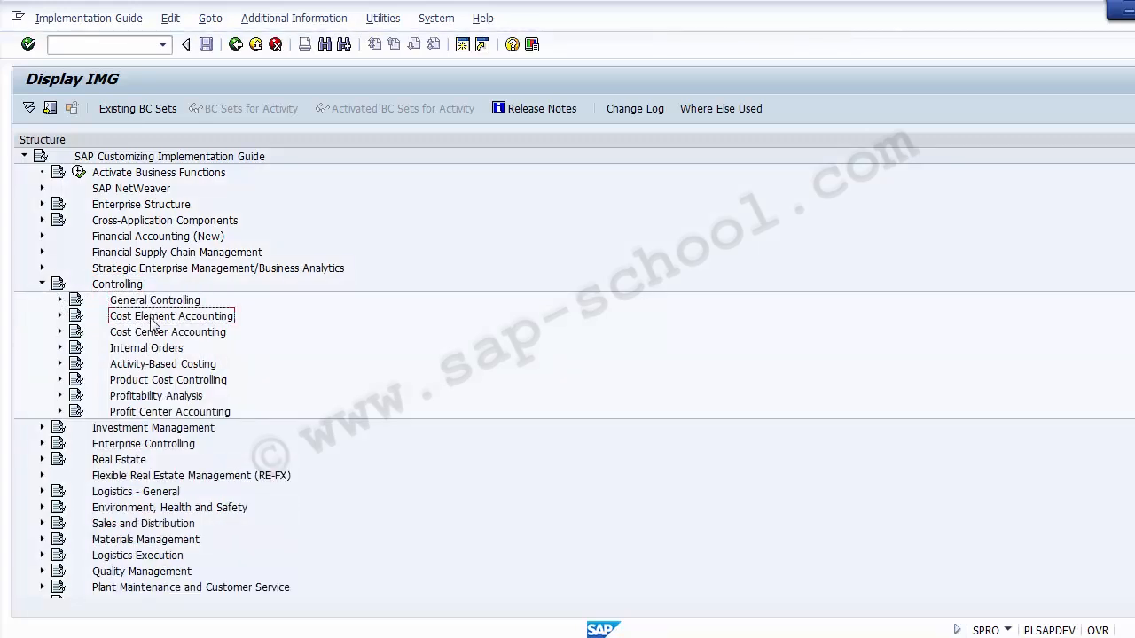
pyautogui.click(151, 332)
pyautogui.click(152, 349)
pyautogui.click(151, 365)
pyautogui.click(150, 381)
pyautogui.click(150, 396)
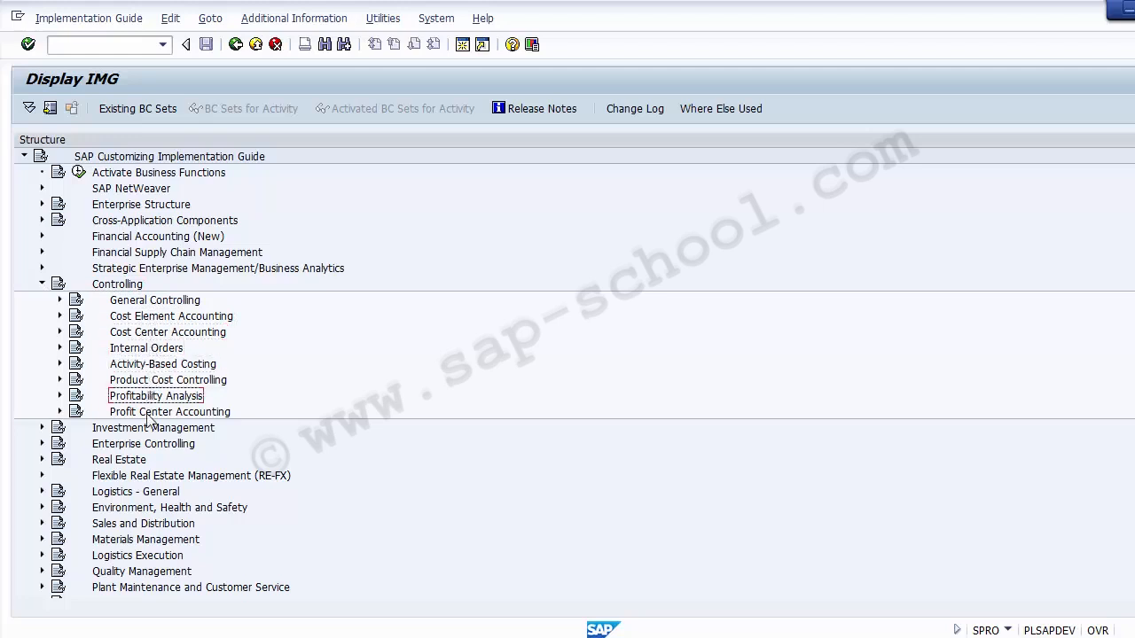
pyautogui.click(149, 413)
pyautogui.click(138, 303)
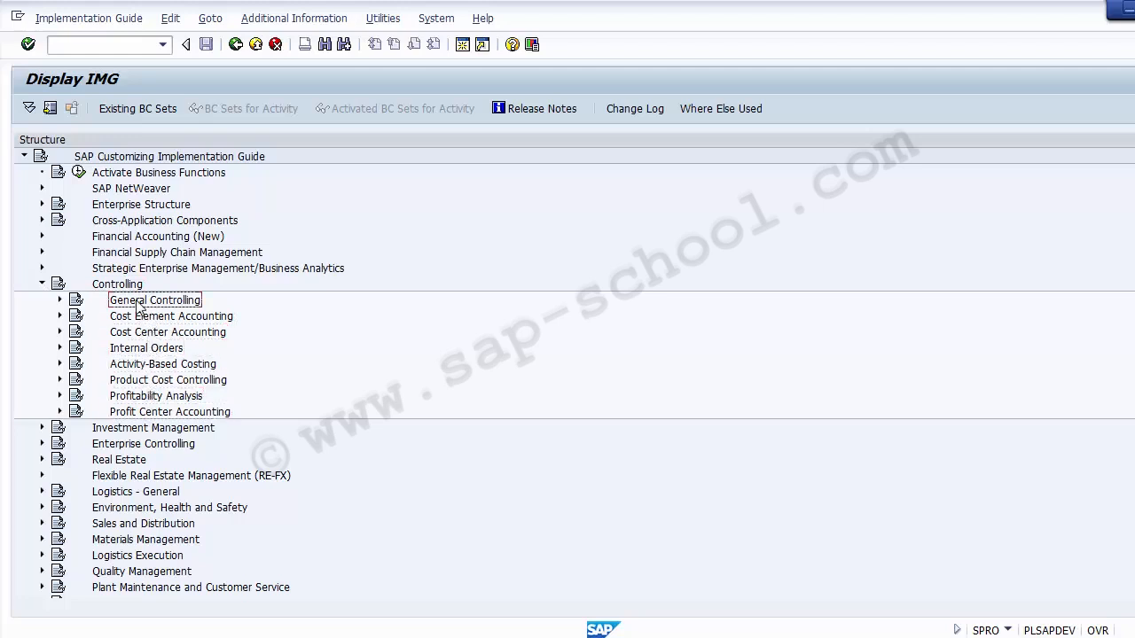
# Collapse and reopen the Controlling node, and review each of its sub-areas once more
pyautogui.click(42, 285)
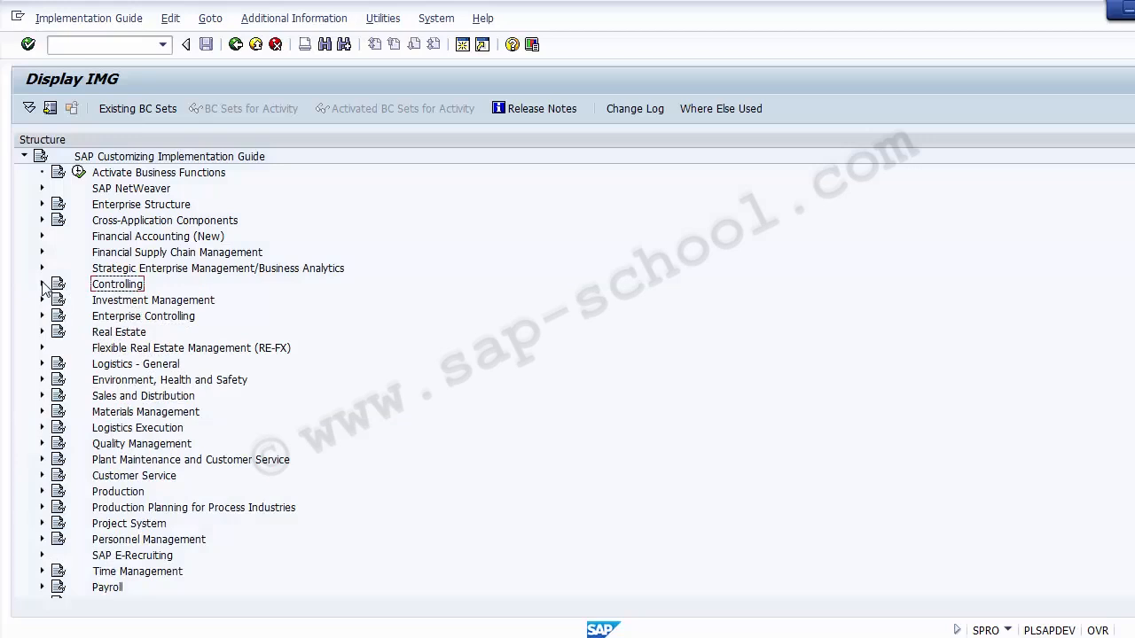
pyautogui.click(42, 285)
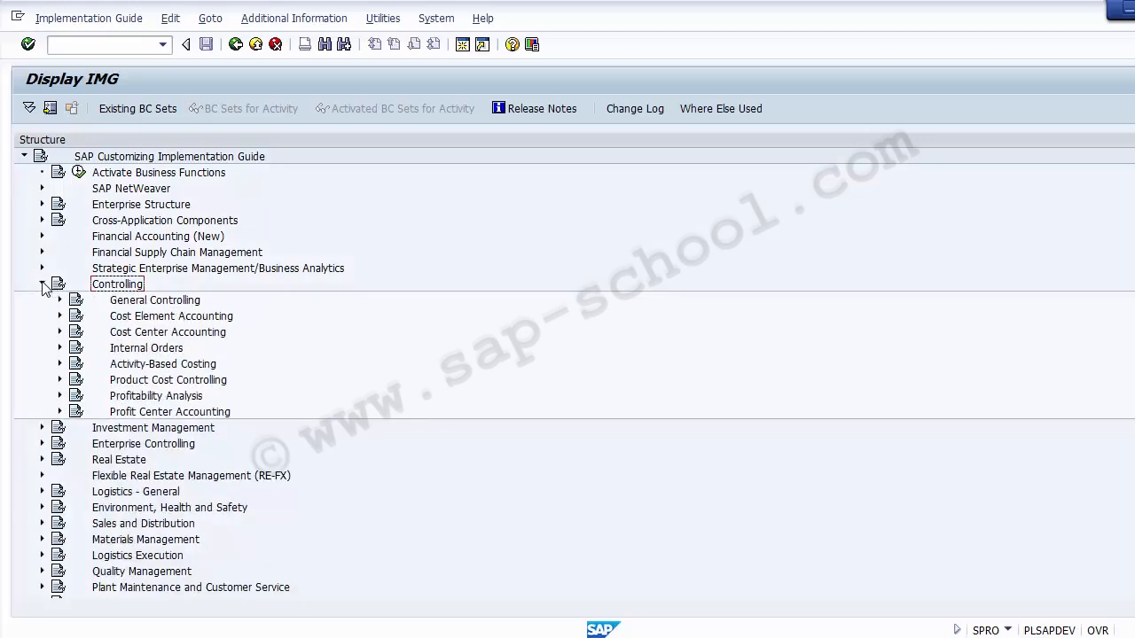
pyautogui.click(144, 304)
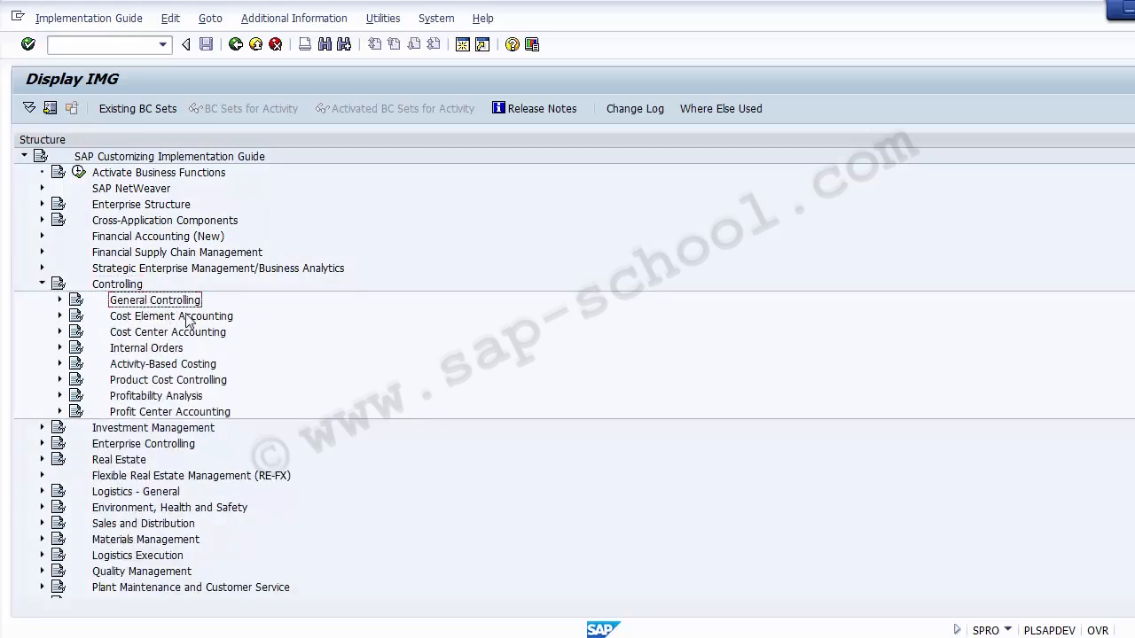
pyautogui.click(188, 319)
pyautogui.click(188, 334)
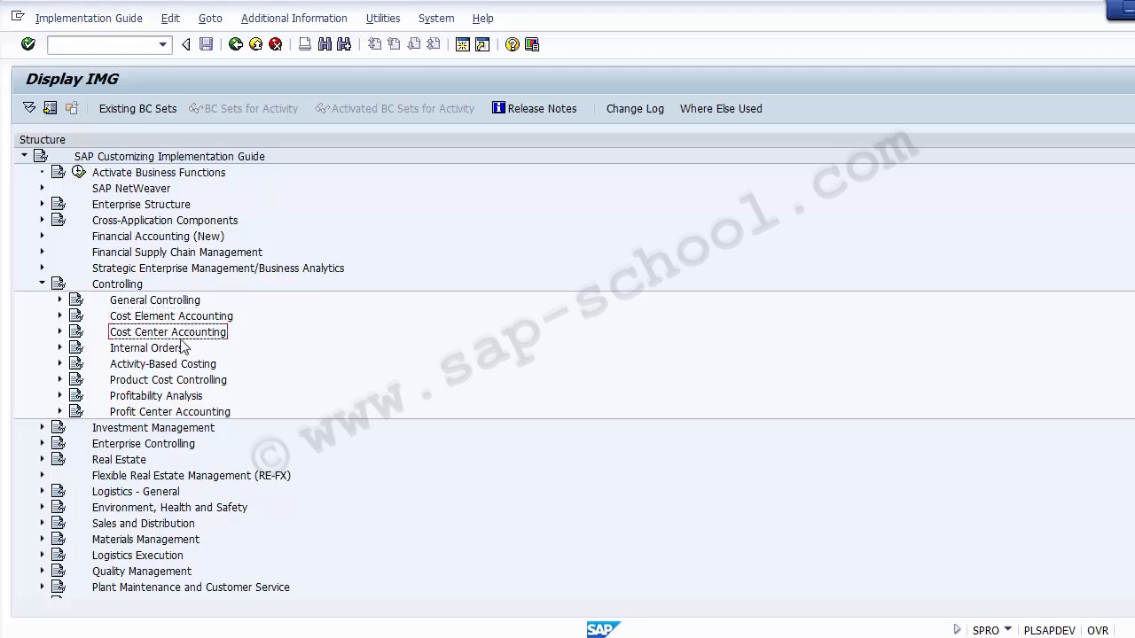
pyautogui.click(169, 350)
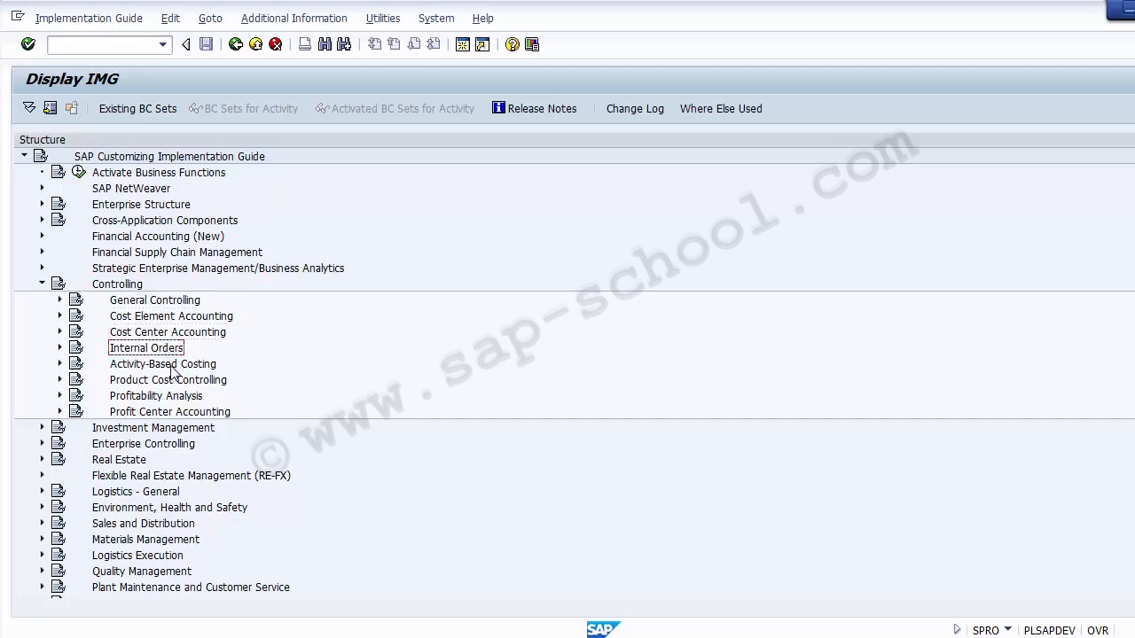
pyautogui.click(175, 366)
pyautogui.click(186, 381)
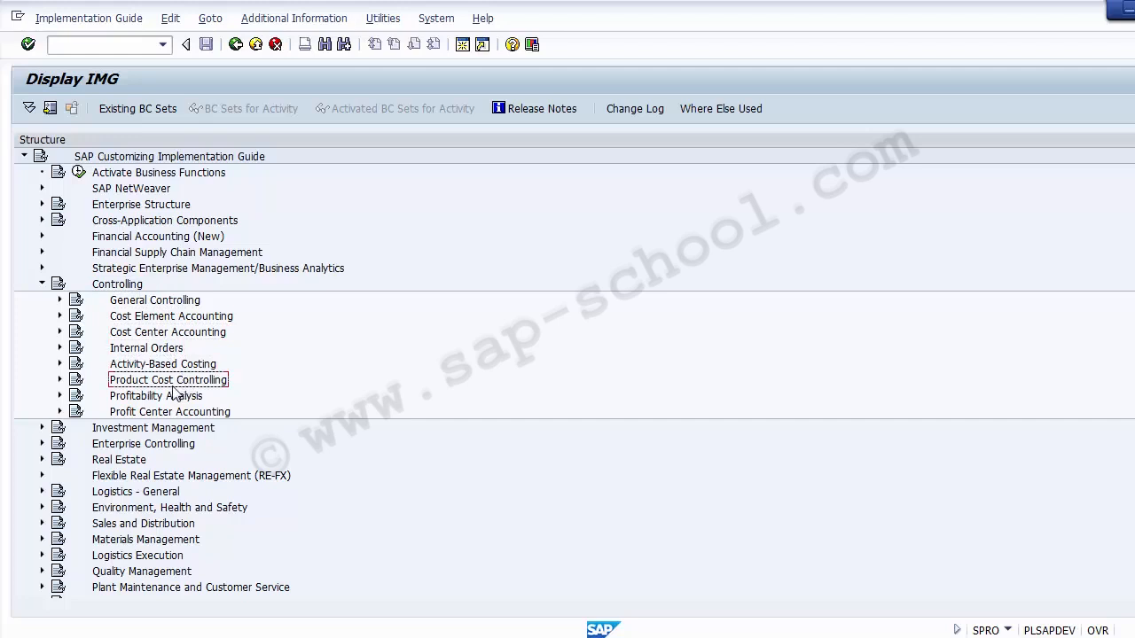
pyautogui.click(163, 399)
pyautogui.click(162, 414)
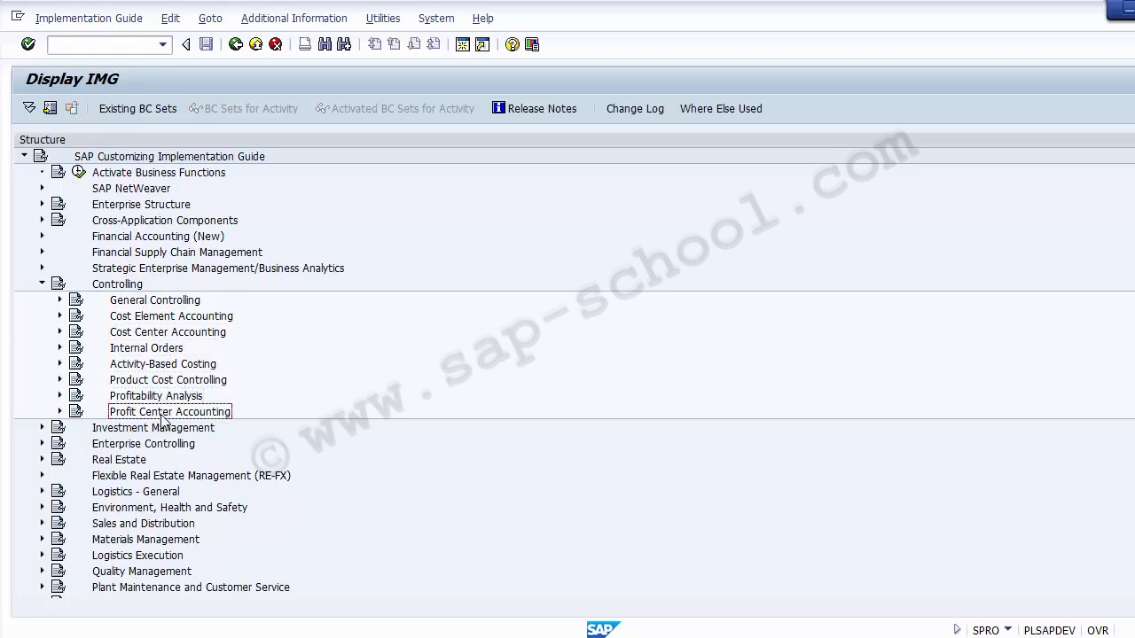
pyautogui.click(139, 302)
pyautogui.click(122, 285)
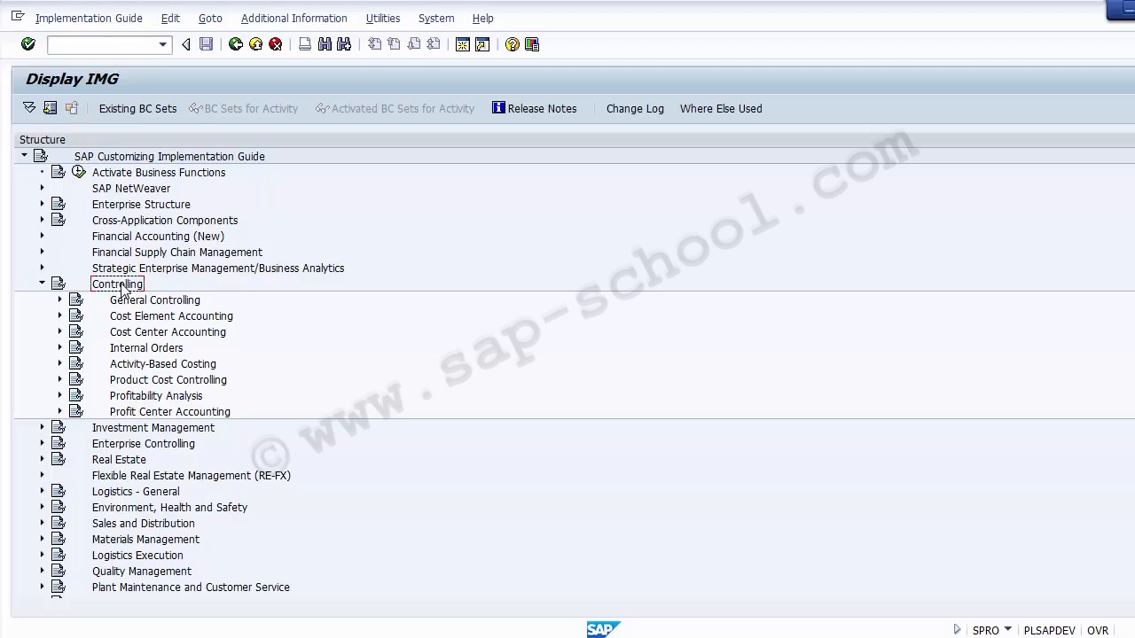
# Switch to the PowerPoint presentation to read the Configuration Steps and Maintain Controlling Area slides, and return to the SAP implementation guide
pyautogui.hotkey('alt', 'Tab')
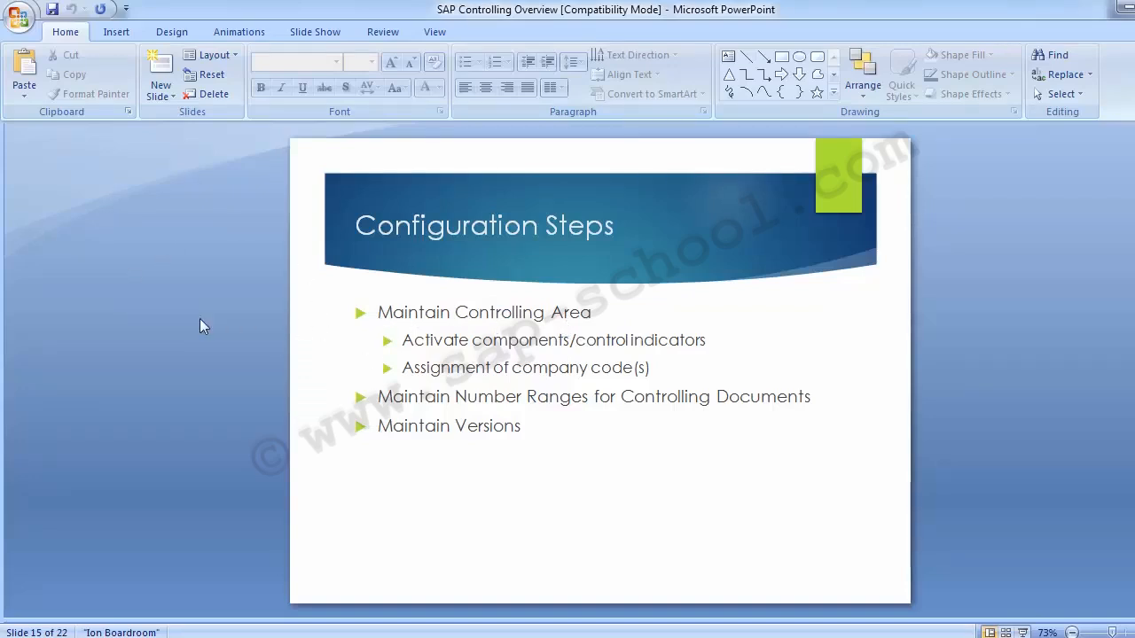
pyautogui.press('pagedown')
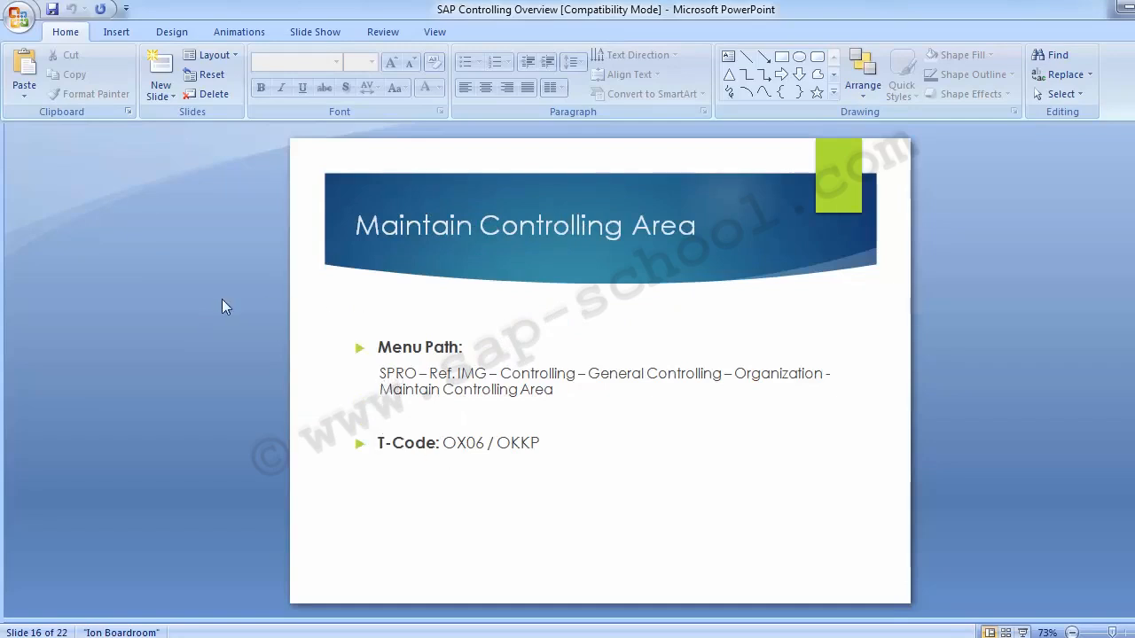
pyautogui.hotkey('alt', 'Tab')
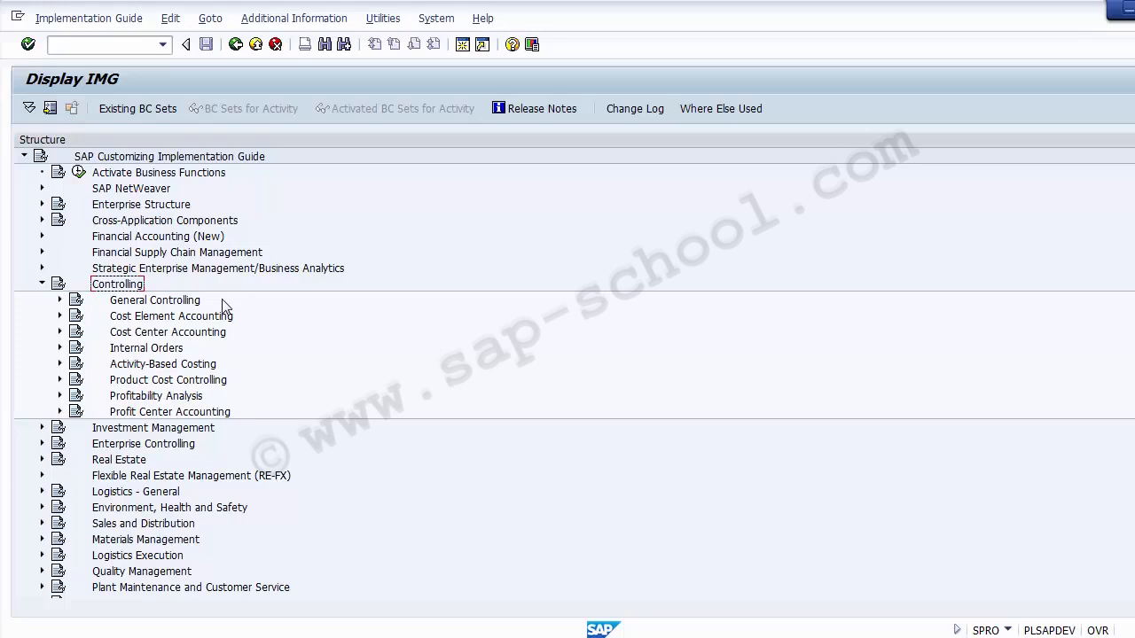
pyautogui.hotkey('alt', 'Tab')
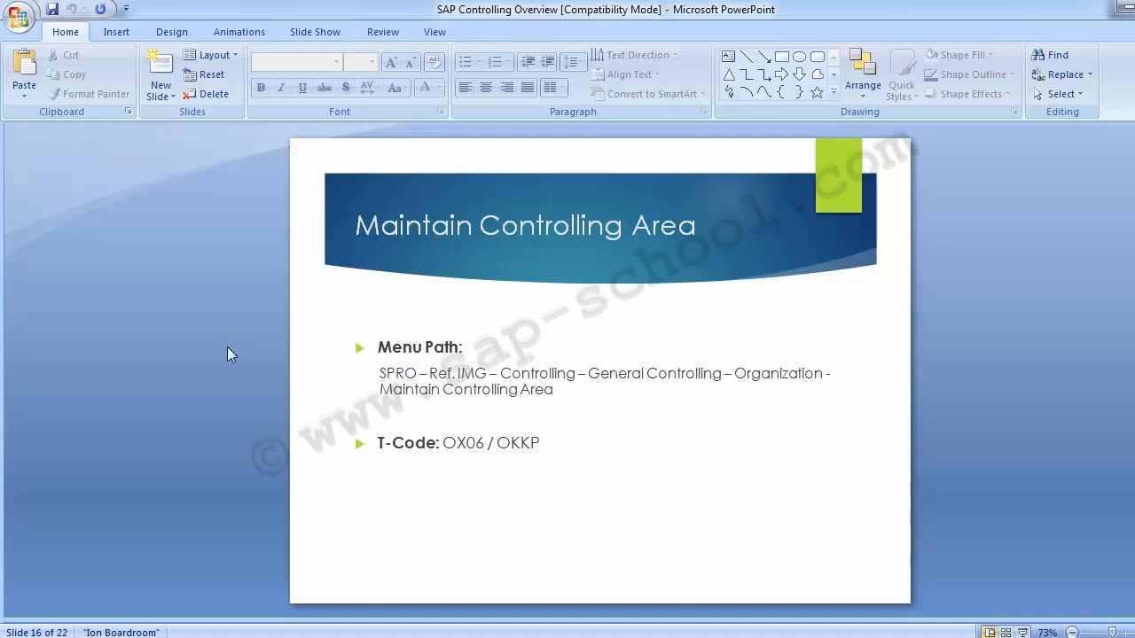
pyautogui.hotkey('alt', 'Tab')
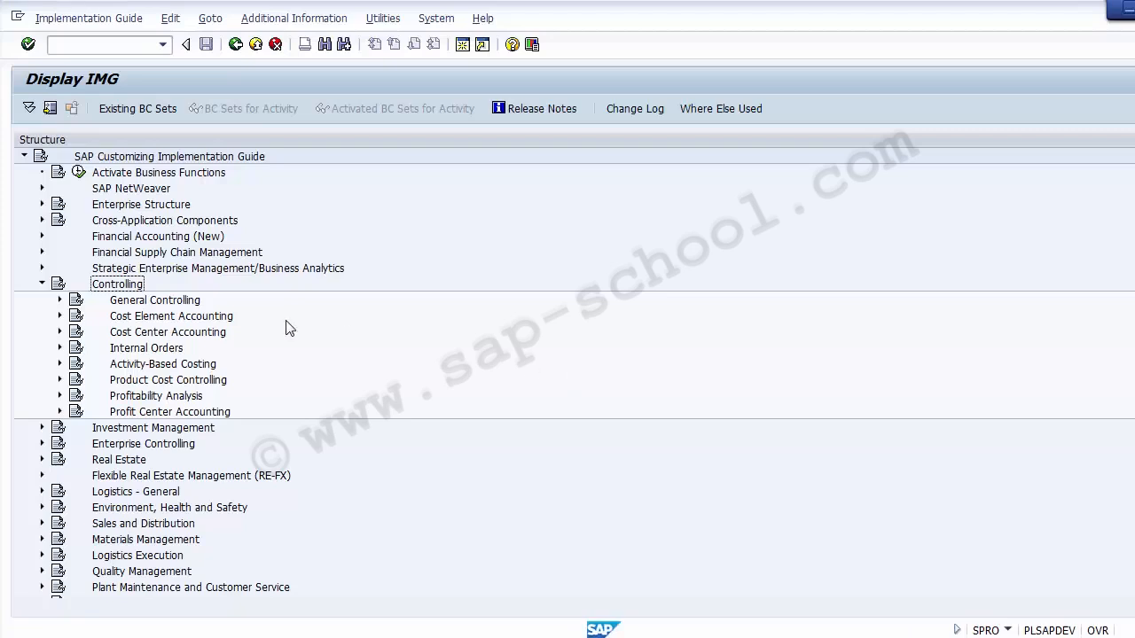
# Expand General Controlling and its Organization node under Controlling
pyautogui.click(143, 303)
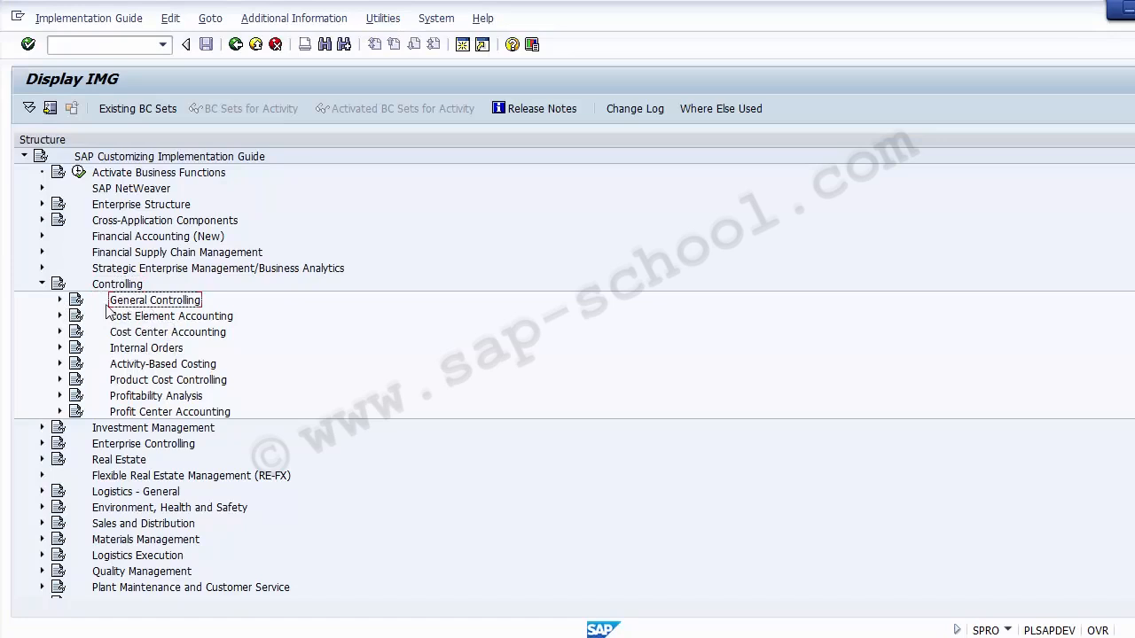
pyautogui.click(59, 301)
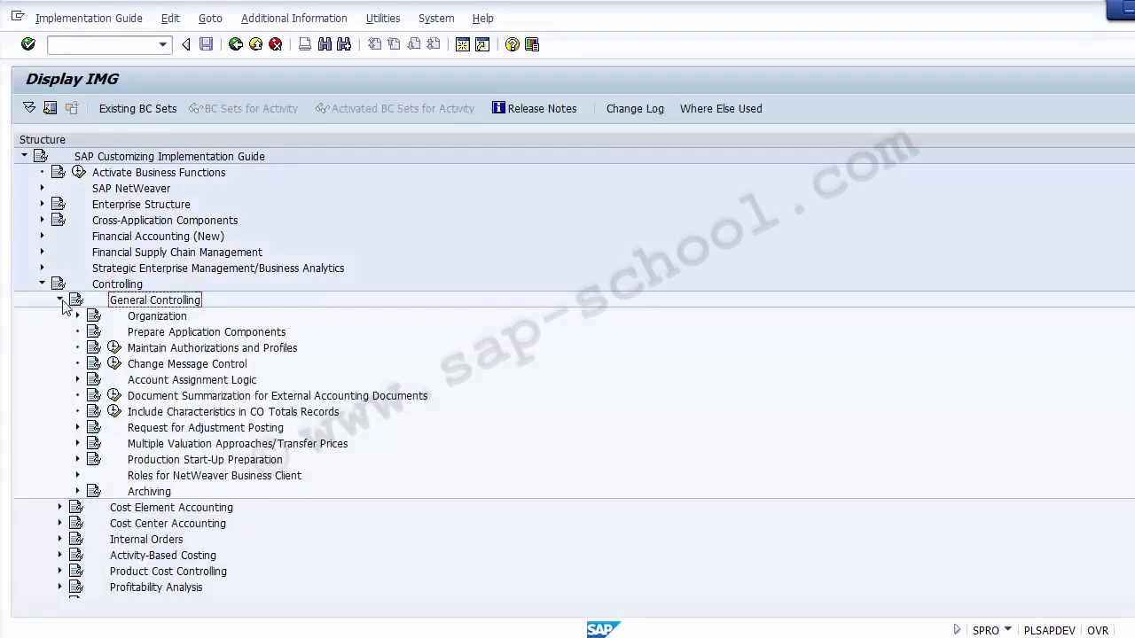
pyautogui.click(158, 319)
pyautogui.hotkey('alt', 'Tab')
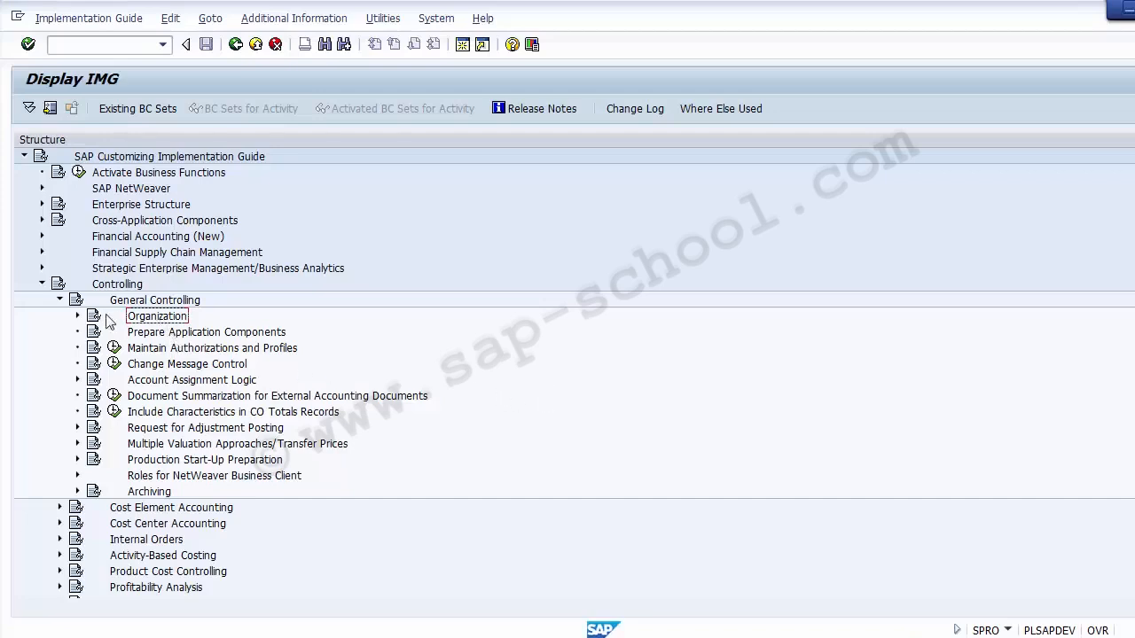
pyautogui.click(77, 316)
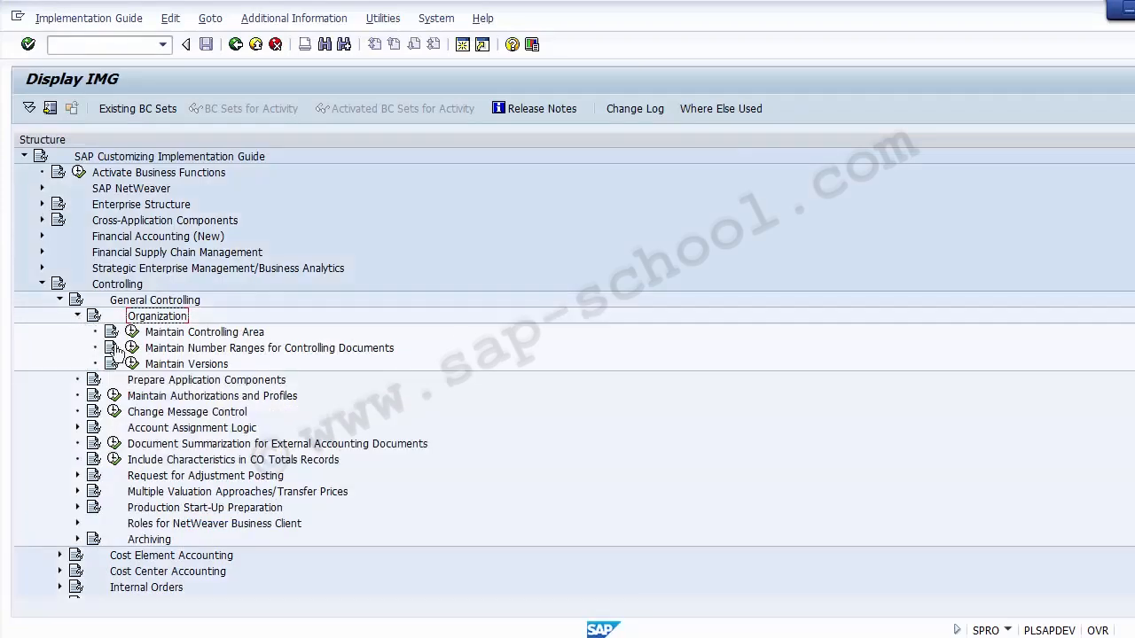
# Compare the three Organization activities with the Configuration Steps slide in PowerPoint, and return to the SAP implementation guide
pyautogui.click(190, 338)
pyautogui.click(191, 348)
pyautogui.click(191, 366)
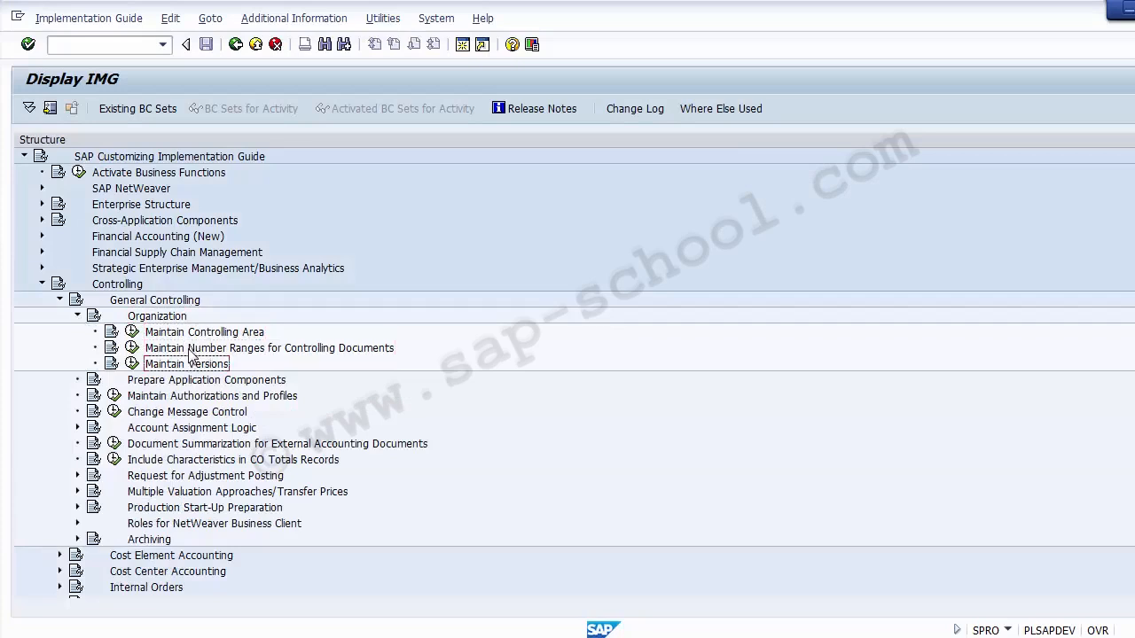
pyautogui.click(190, 348)
pyautogui.click(188, 338)
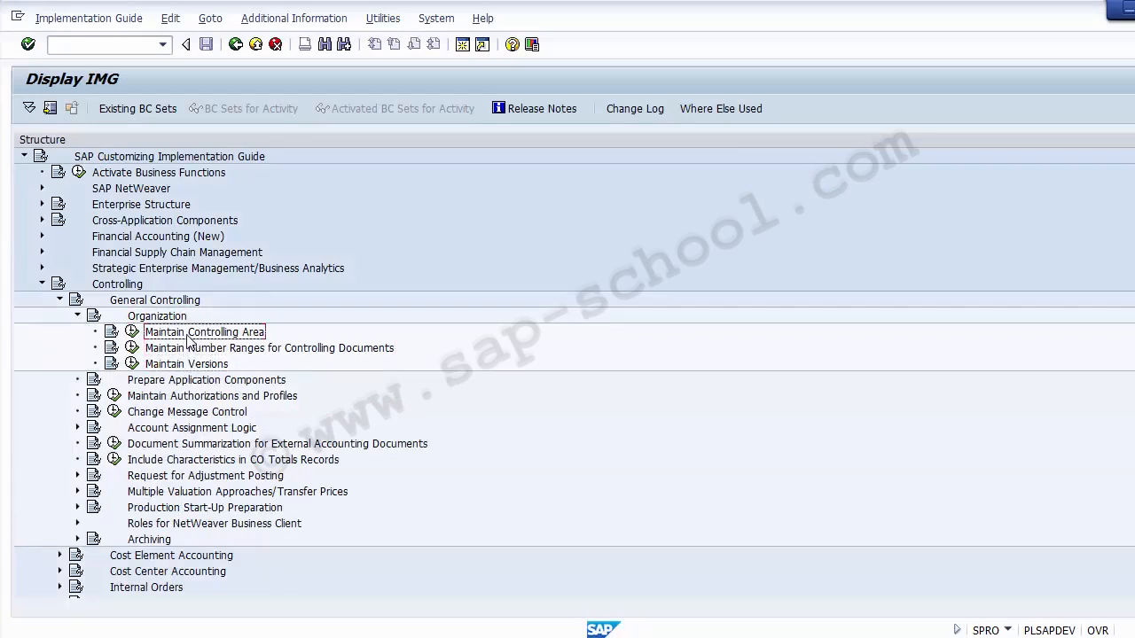
pyautogui.hotkey('alt', 'Tab')
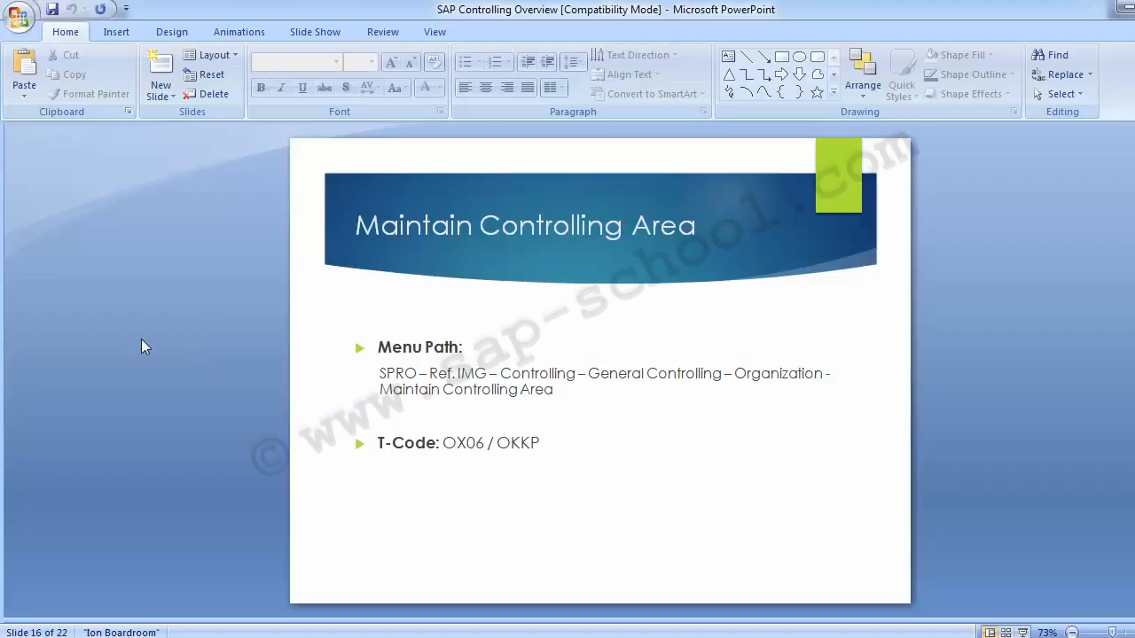
pyautogui.press('pageup')
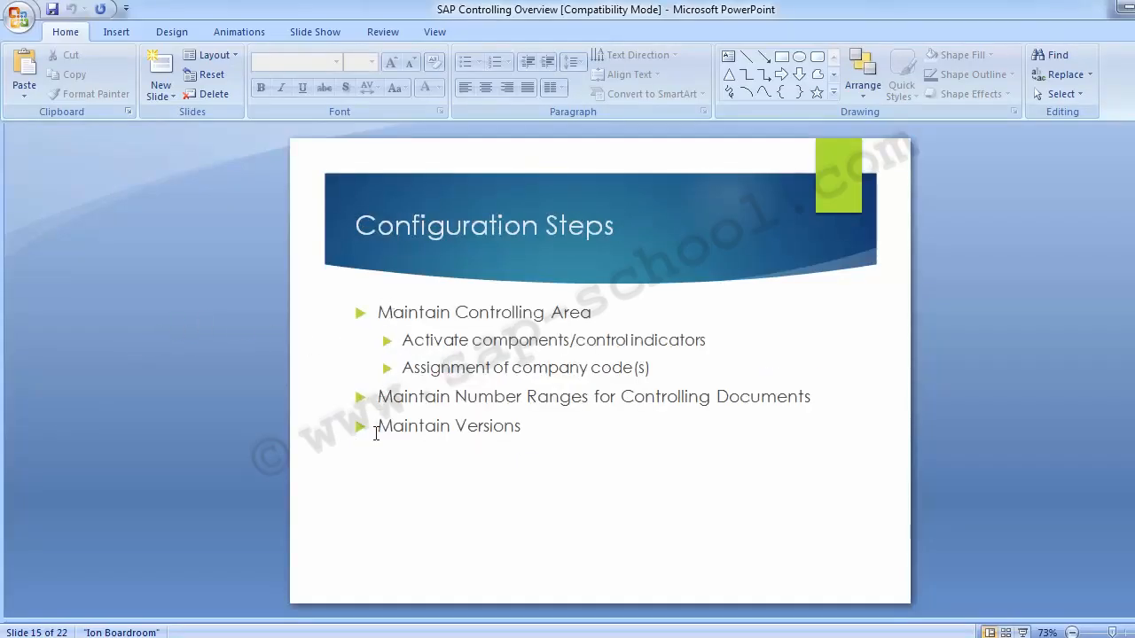
pyautogui.hotkey('alt', 'Tab')
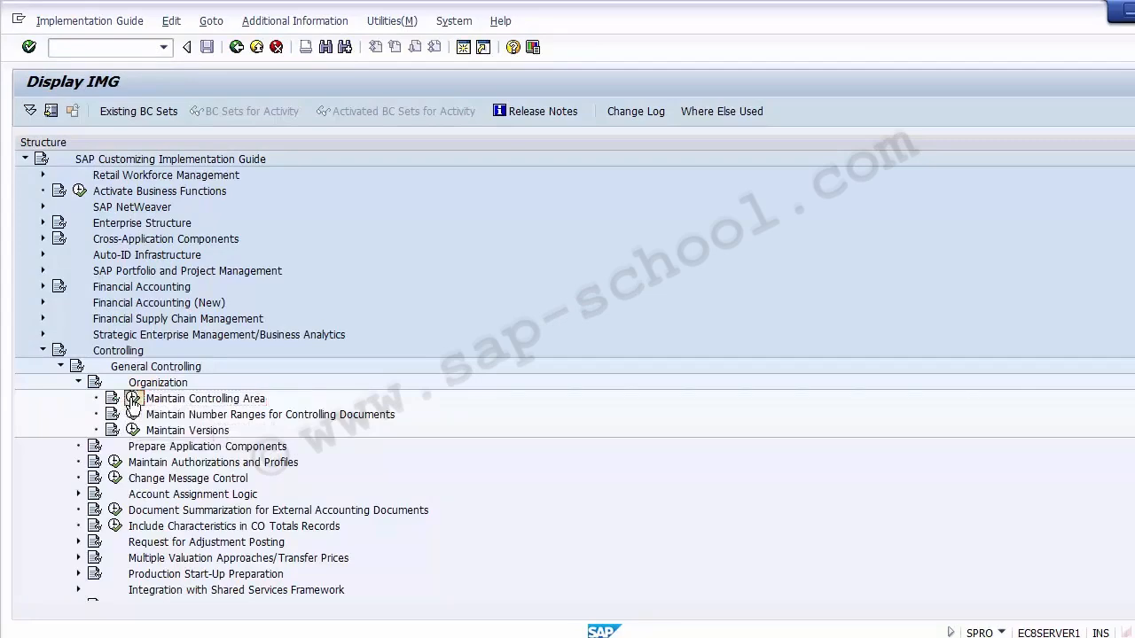
# Execute the Maintain Controlling Area activity and start a new entry in the controlling area basic data
pyautogui.click(132, 399)
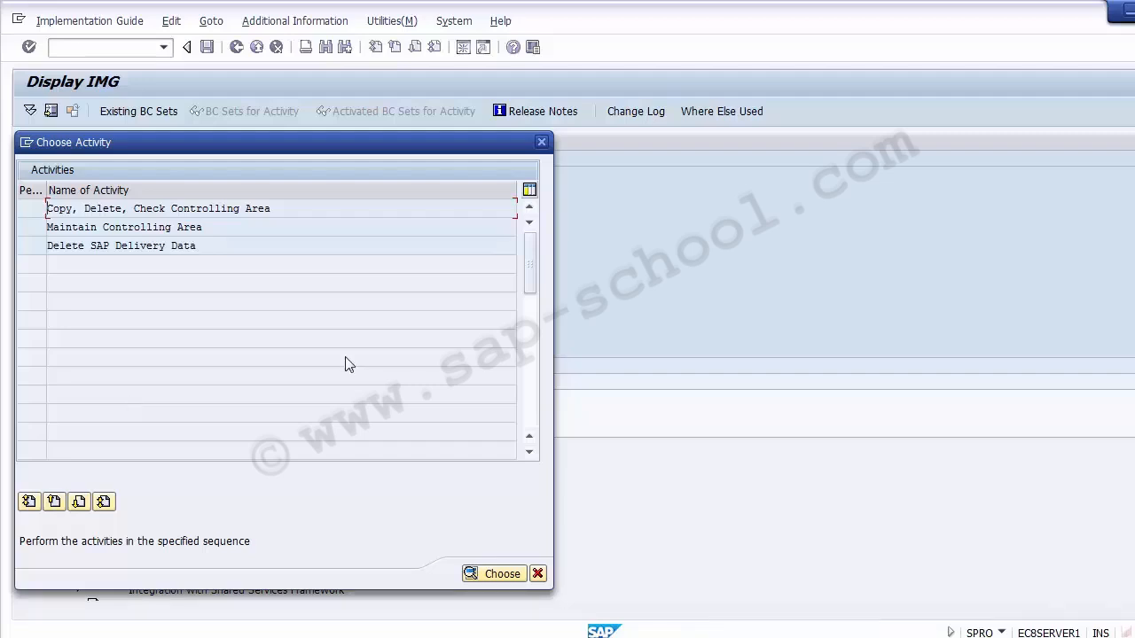
pyautogui.click(53, 227)
pyautogui.moveTo(222, 227); pyautogui.dragTo(44, 222)
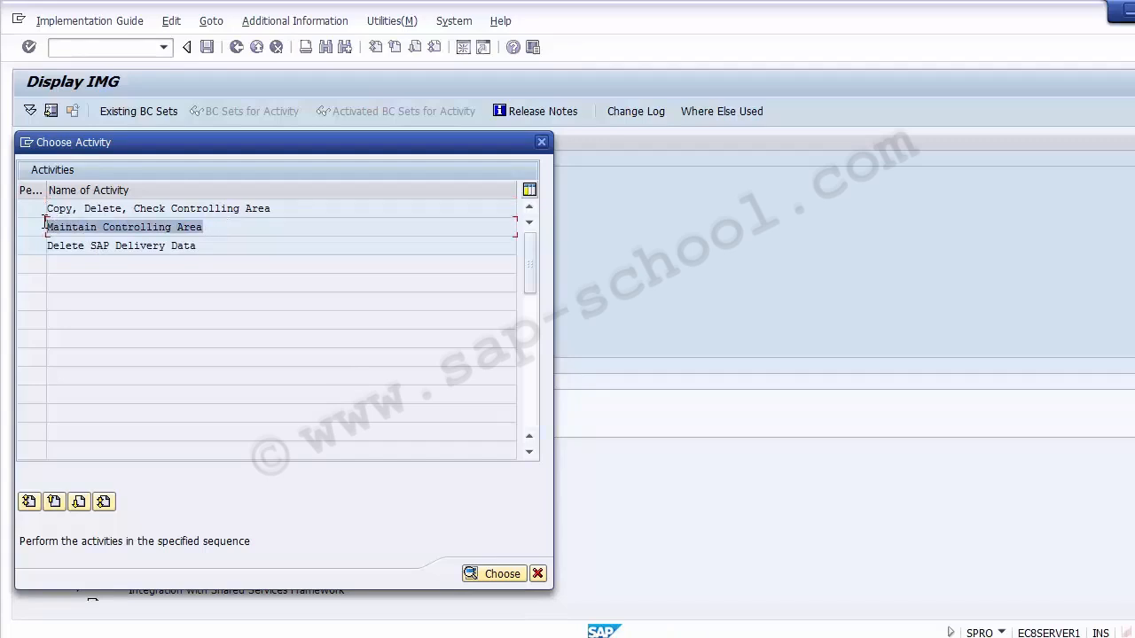
pyautogui.click(58, 227)
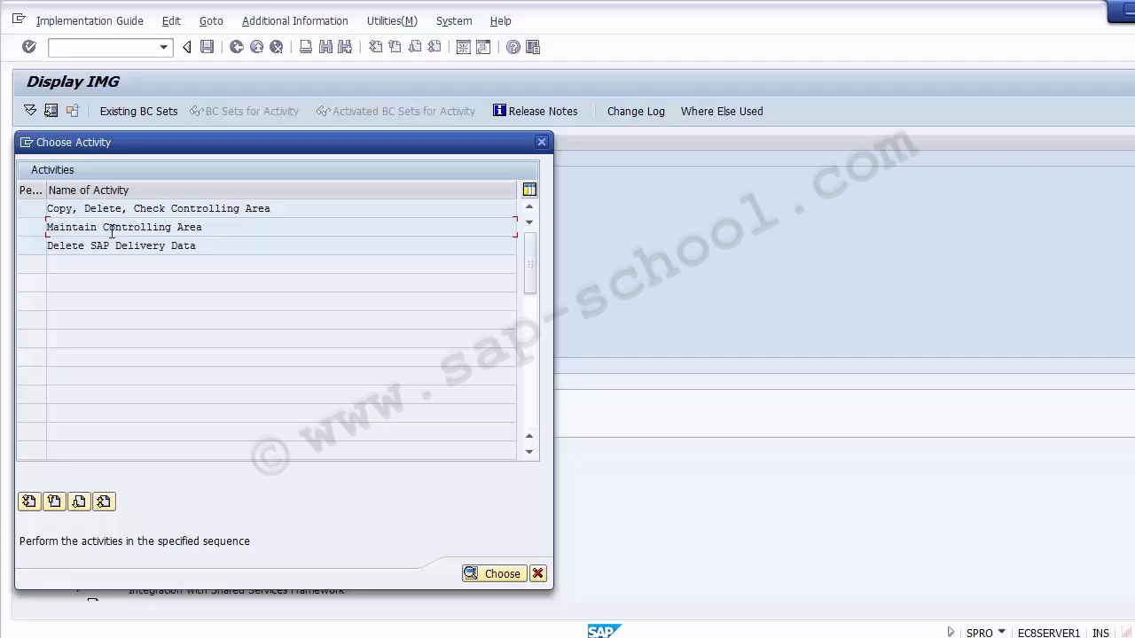
pyautogui.doubleClick(112, 229)
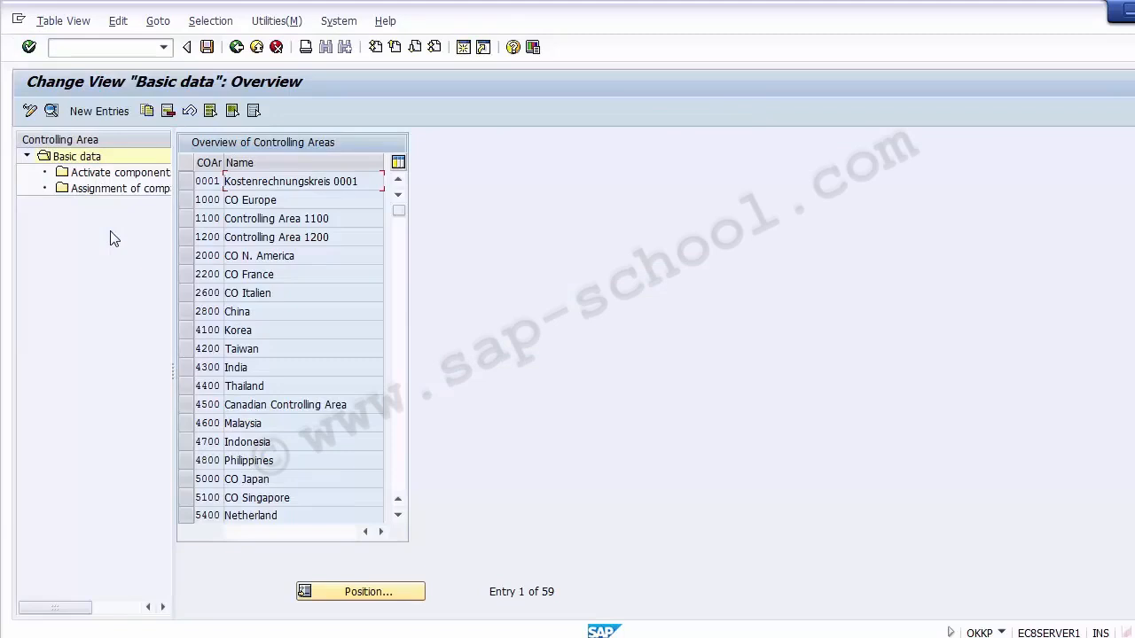
pyautogui.click(95, 114)
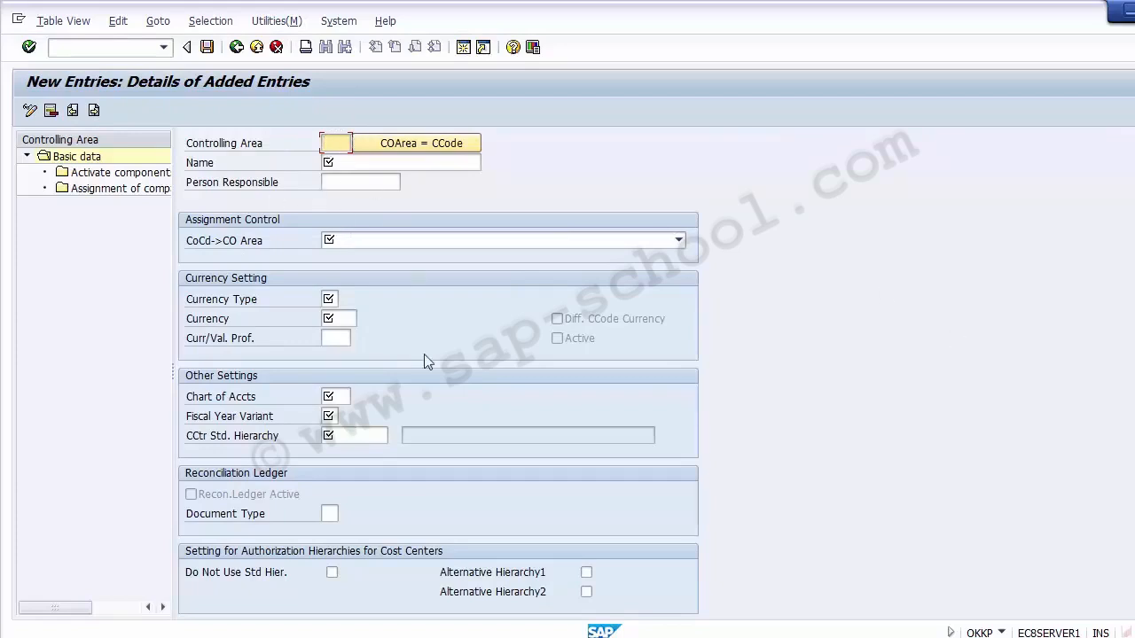
pyautogui.click(123, 331)
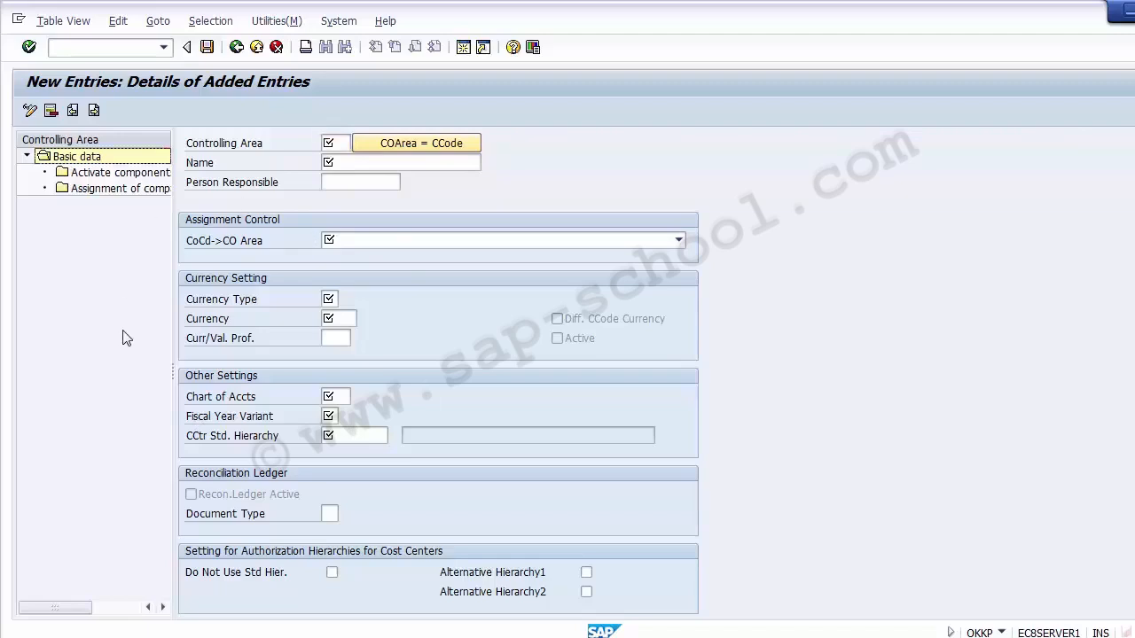
pyautogui.click(325, 144)
pyautogui.click(327, 161)
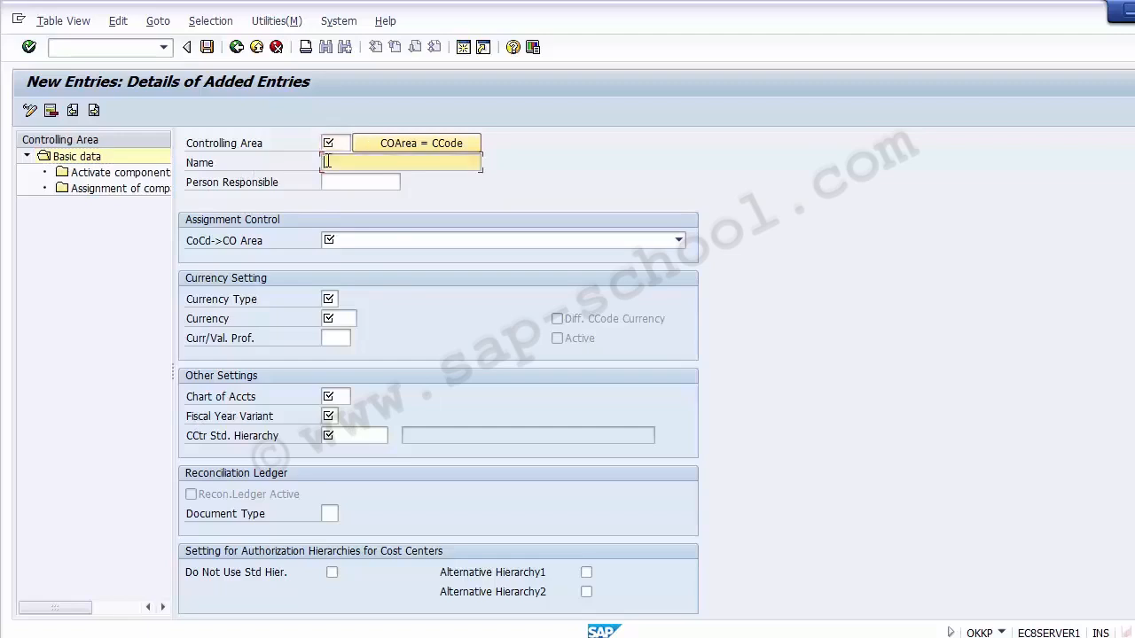
pyautogui.click(328, 178)
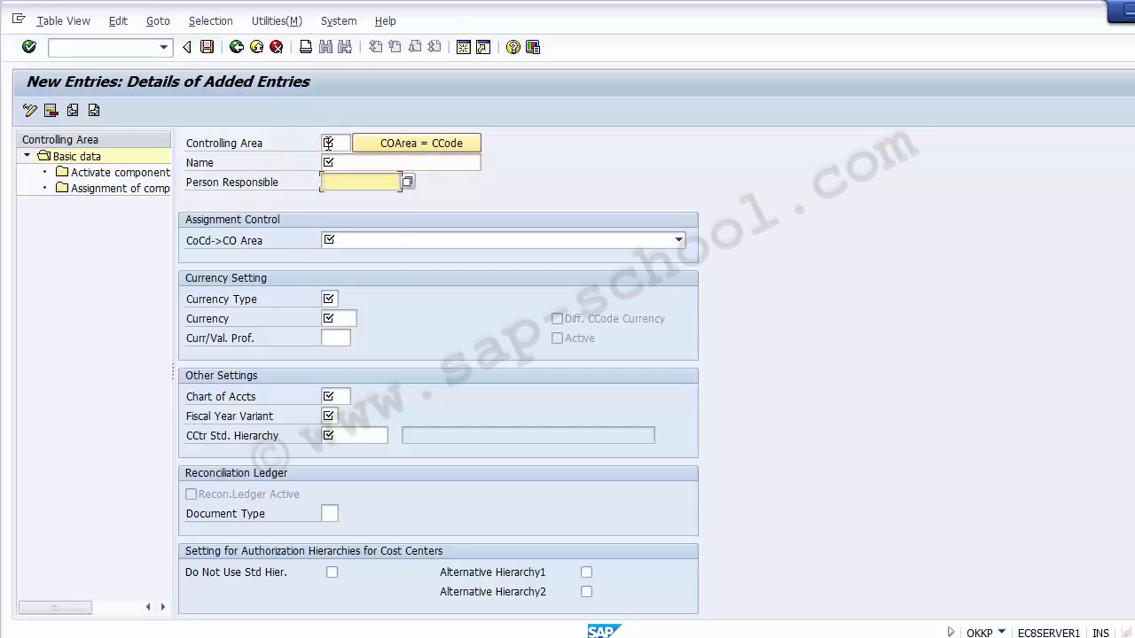
pyautogui.click(327, 143)
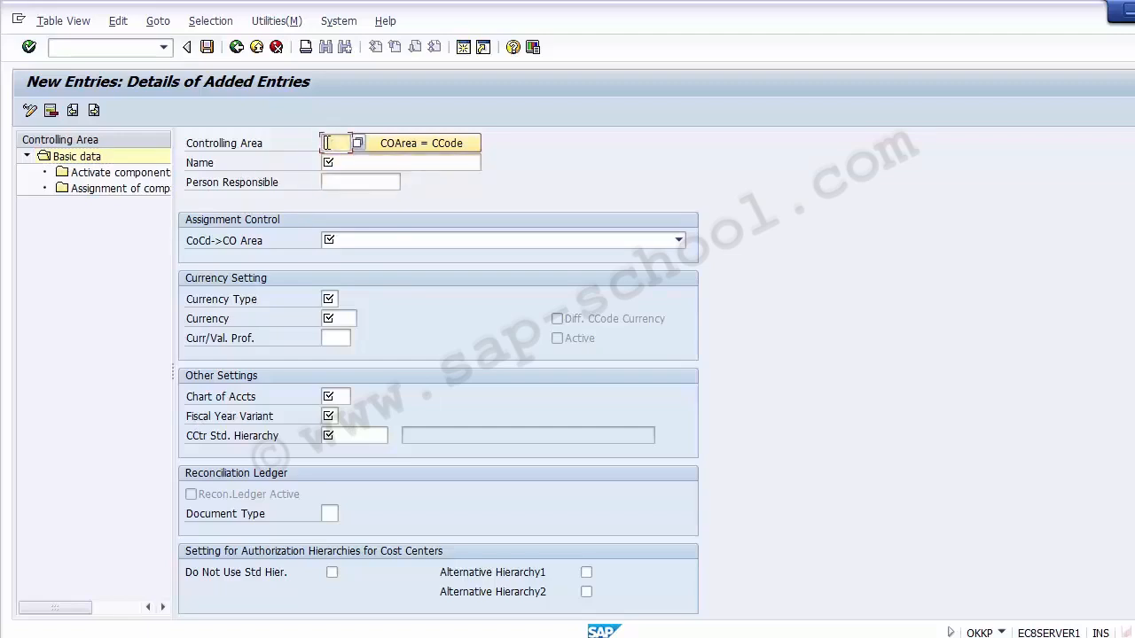
pyautogui.click(342, 182)
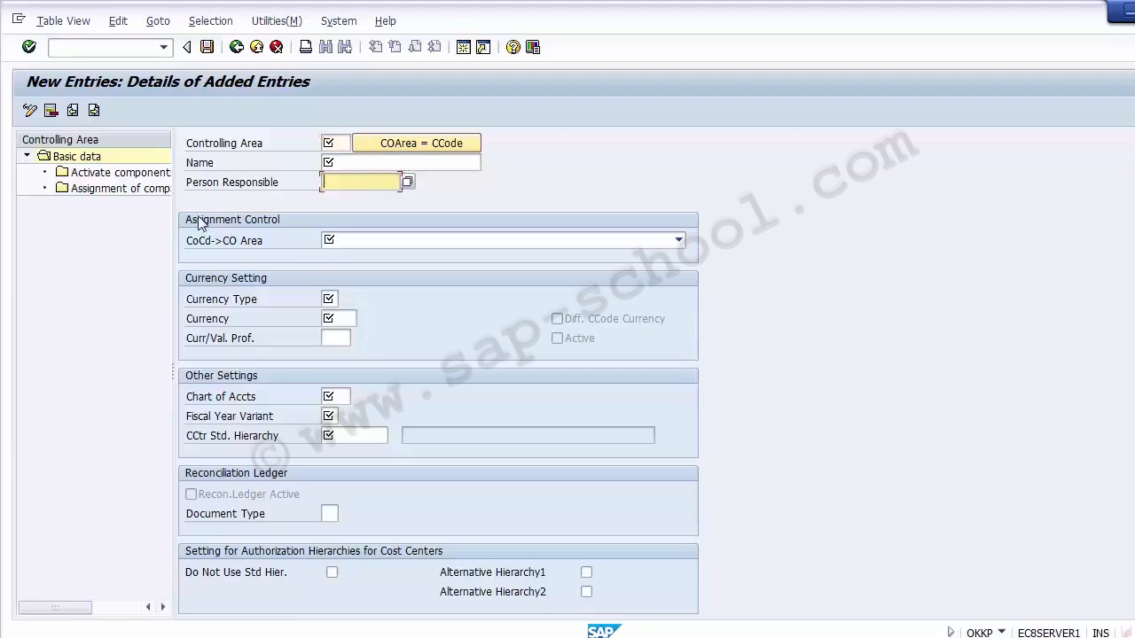
pyautogui.click(95, 390)
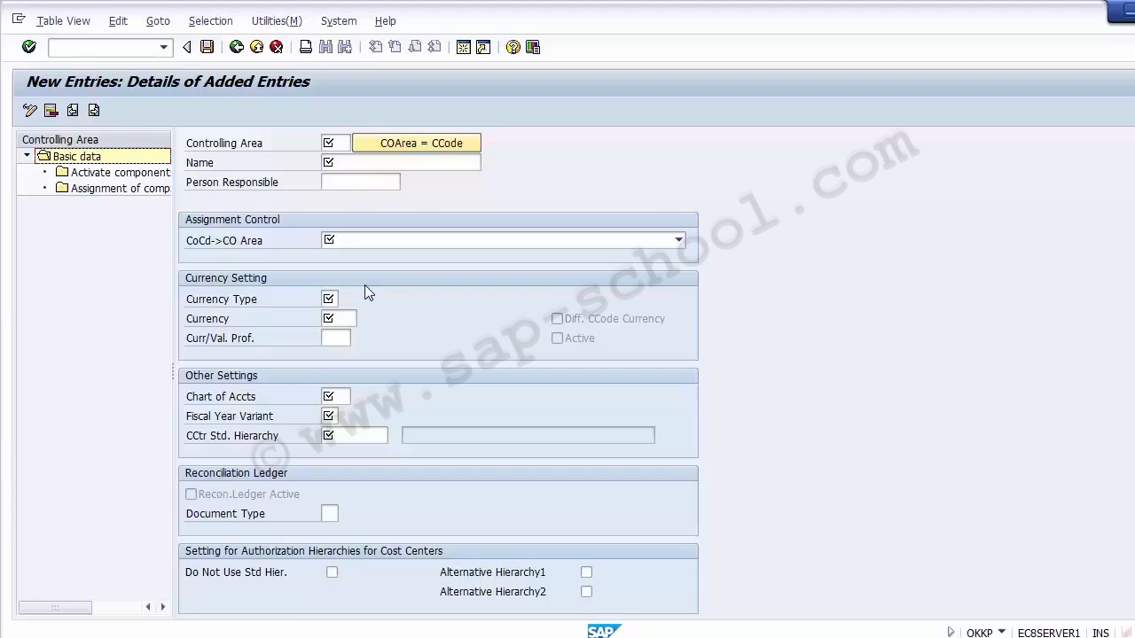
# Enter 1200 as the new controlling area and name it "Controlling Area for 1200"
pyautogui.click(336, 144)
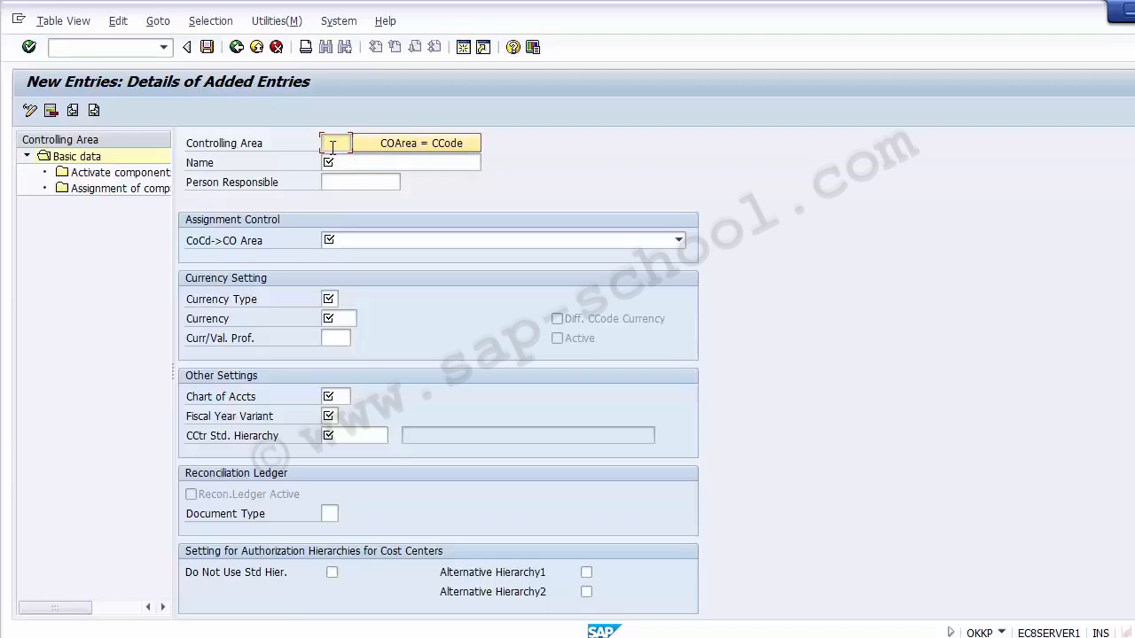
pyautogui.write('1200')
pyautogui.click(348, 162)
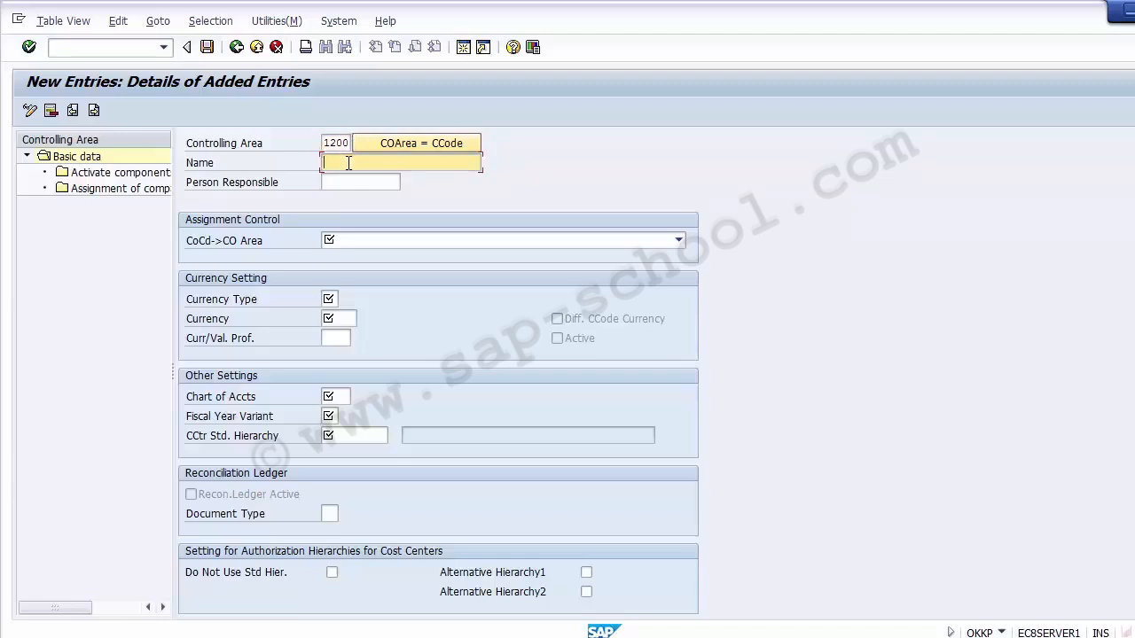
pyautogui.write('Con')
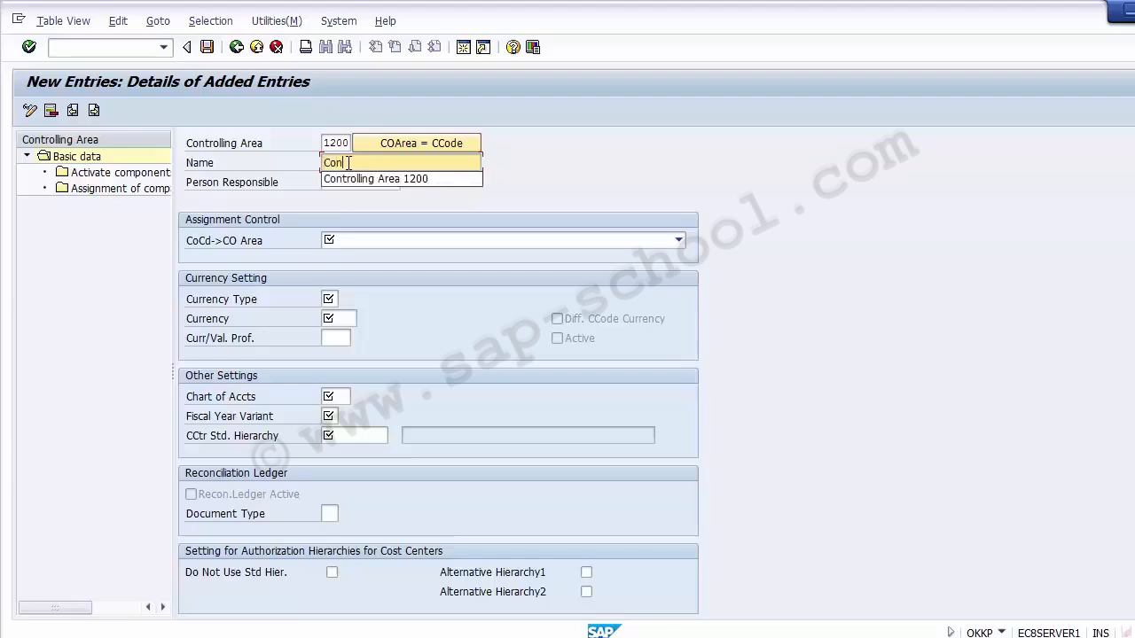
pyautogui.write('trolling')
pyautogui.click(399, 178)
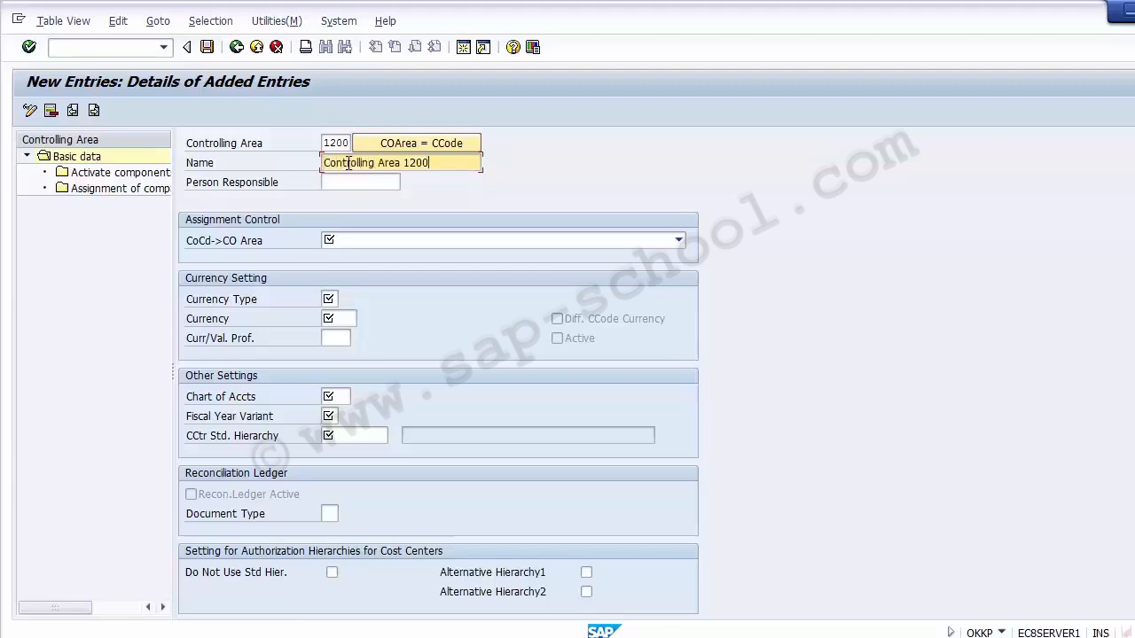
pyautogui.click(403, 161)
pyautogui.write('for')
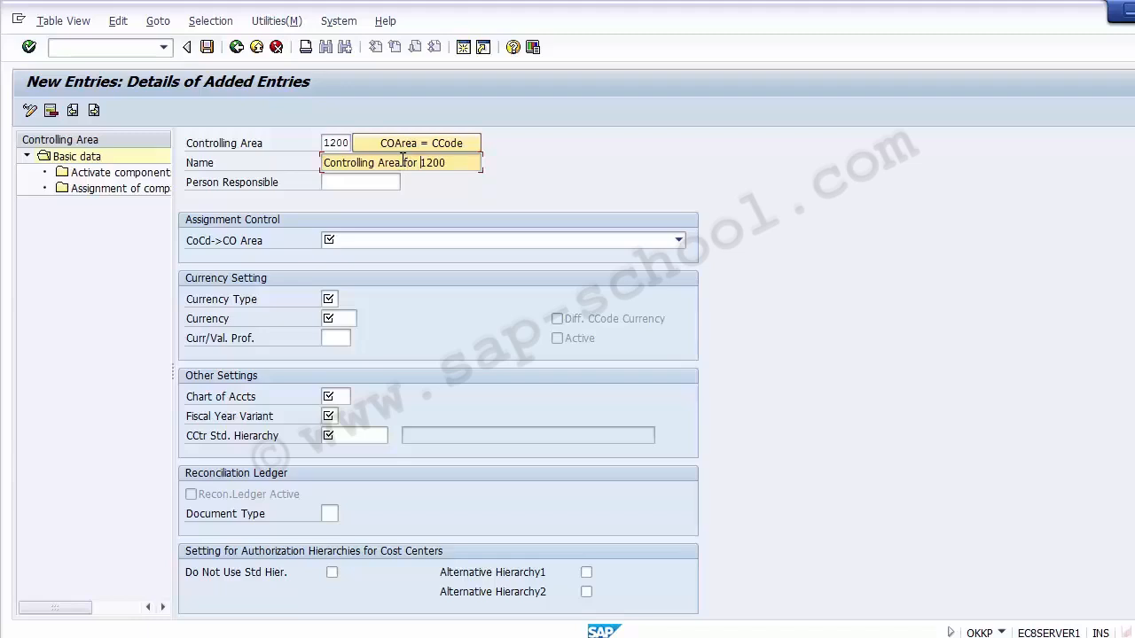
pyautogui.click(464, 162)
pyautogui.moveTo(464, 164); pyautogui.dragTo(313, 170)
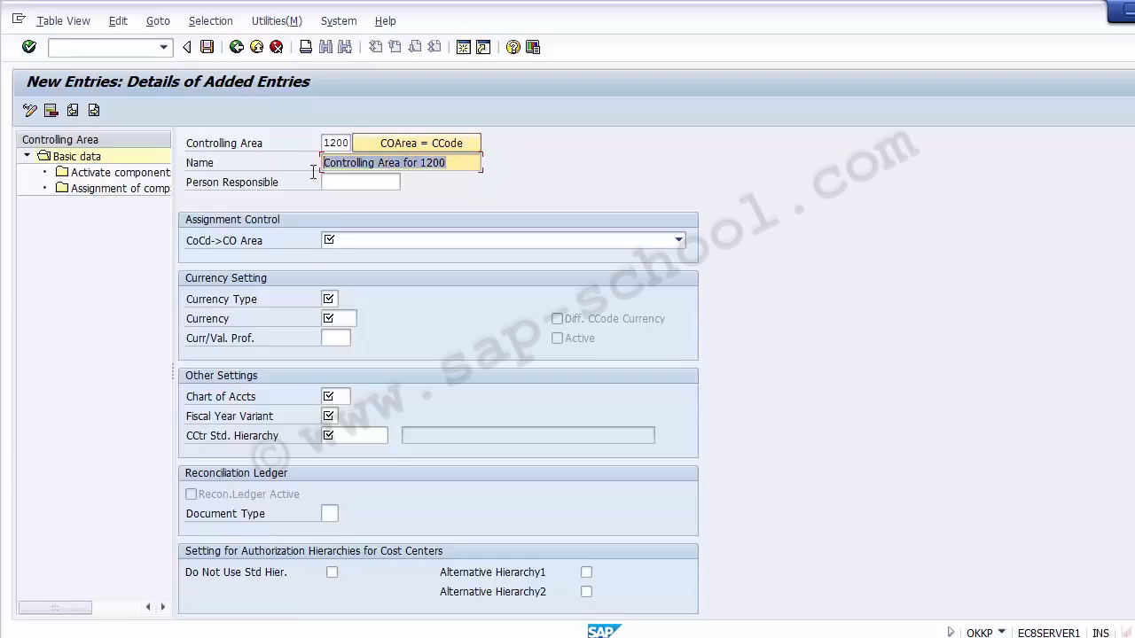
# Enter the name of the person responsible for controlling area 1200
pyautogui.click(344, 181)
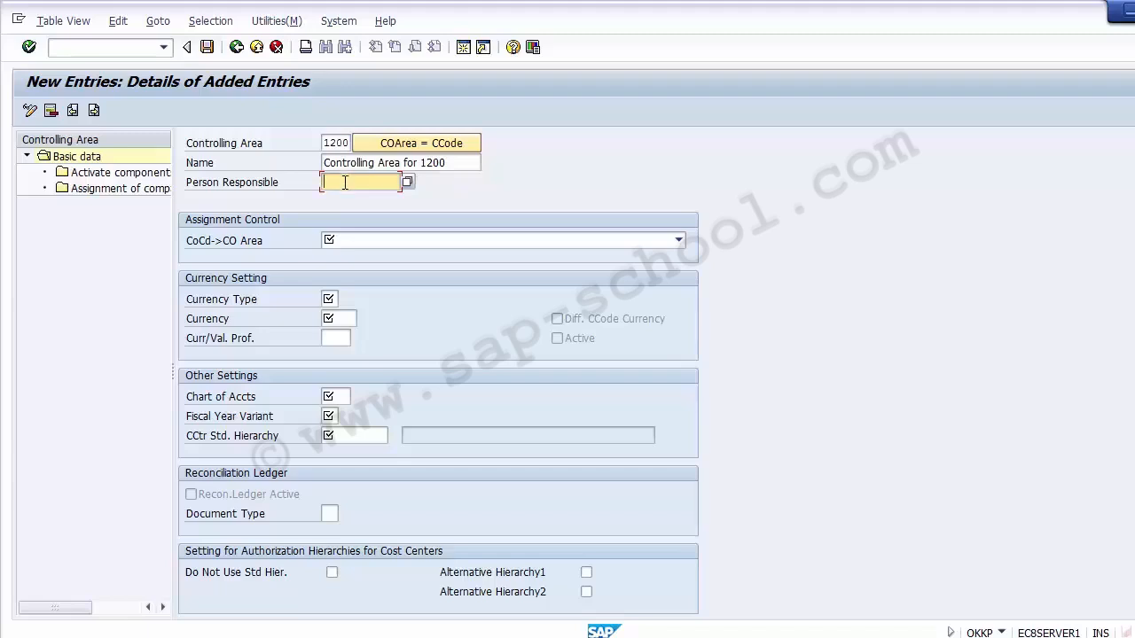
pyautogui.click(333, 337)
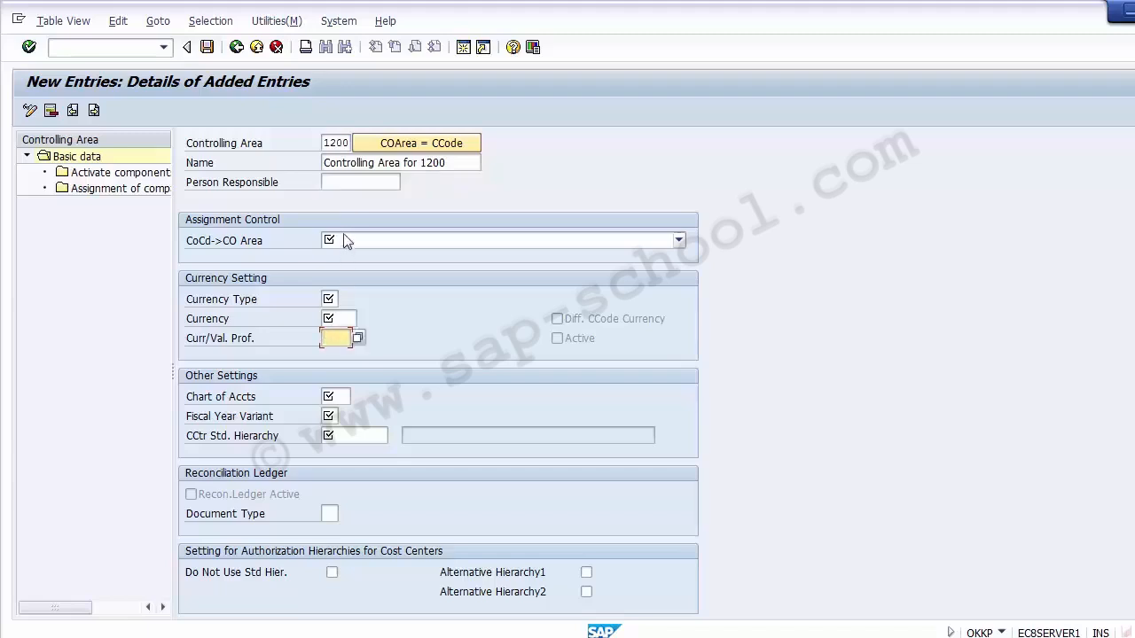
pyautogui.click(326, 184)
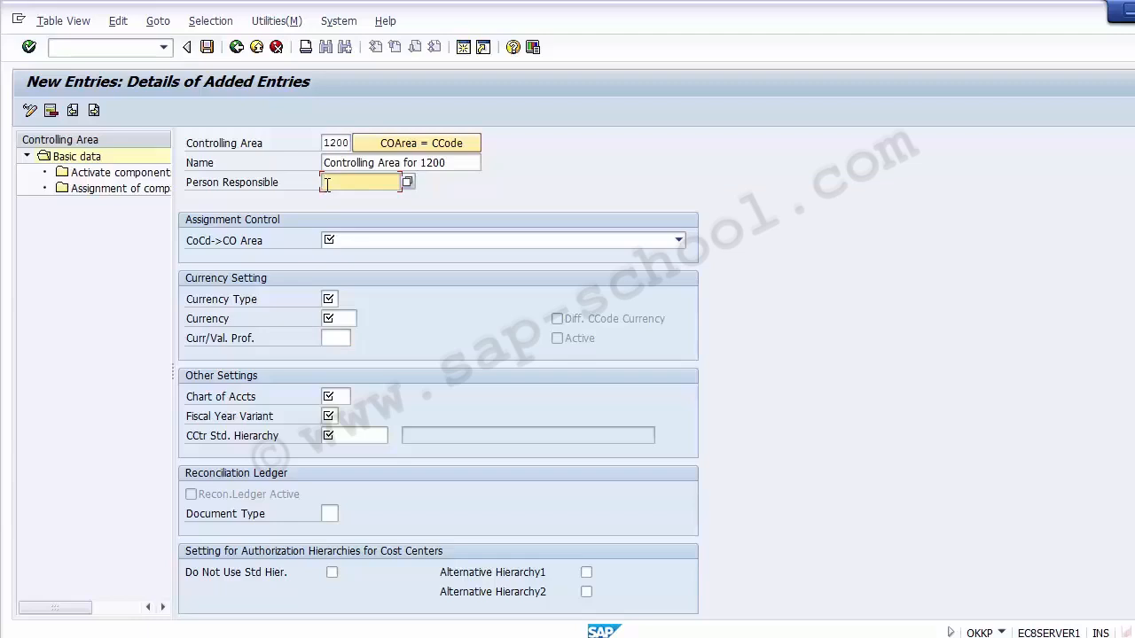
pyautogui.write('llen')
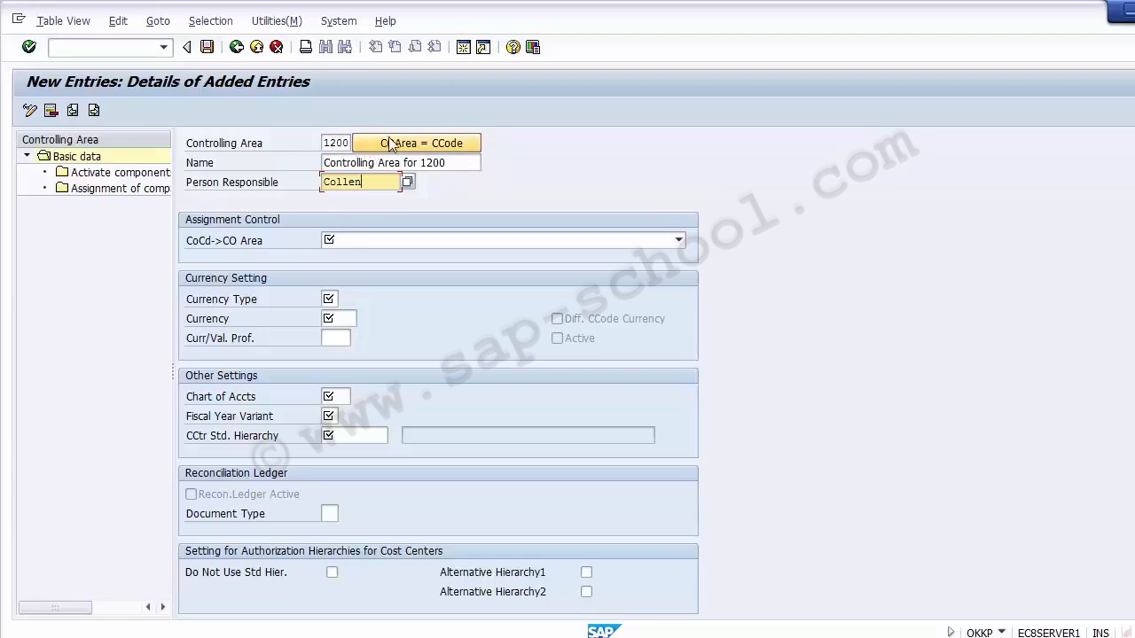
# Set the company-code-to-controlling-area assignment control to "Cross-company-code cost accounting"
pyautogui.click(419, 242)
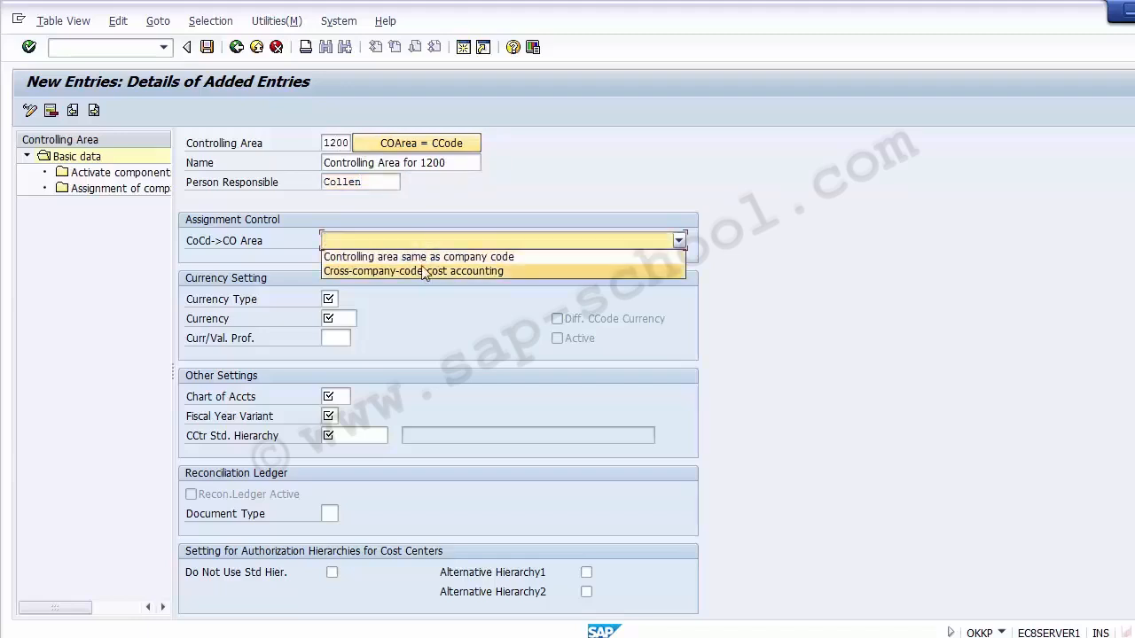
pyautogui.click(679, 241)
pyautogui.click(680, 242)
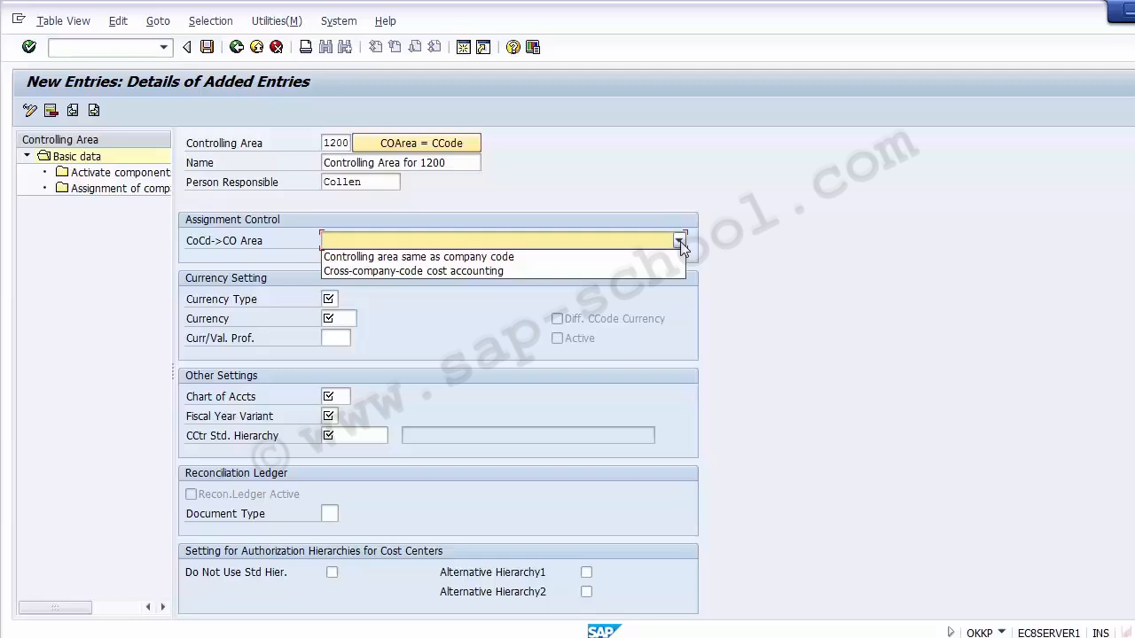
pyautogui.click(634, 257)
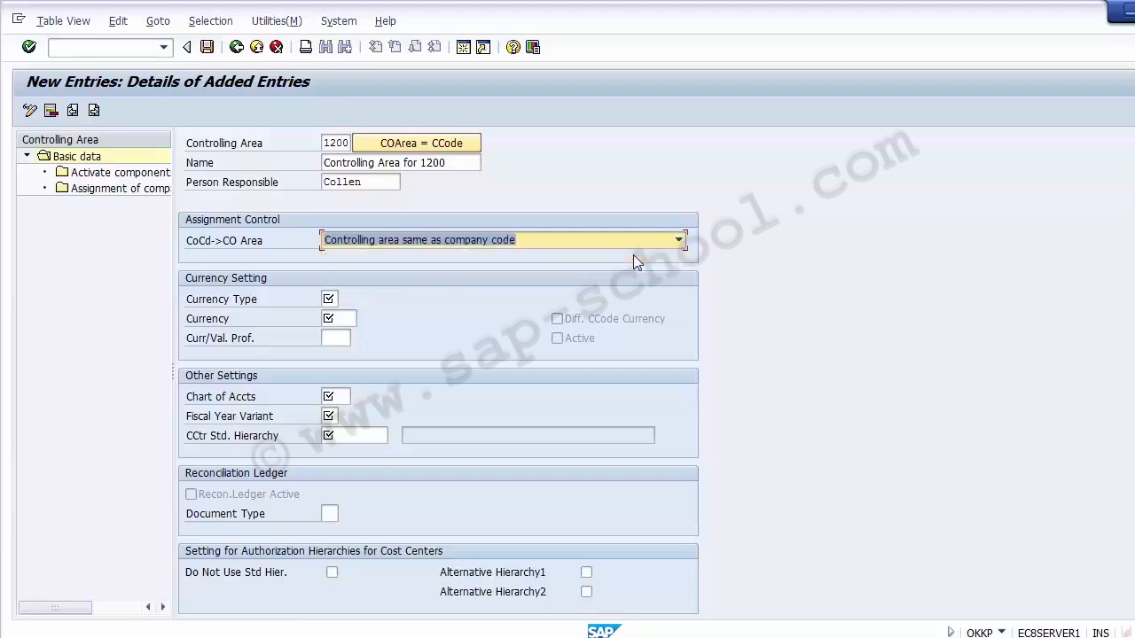
pyautogui.click(679, 240)
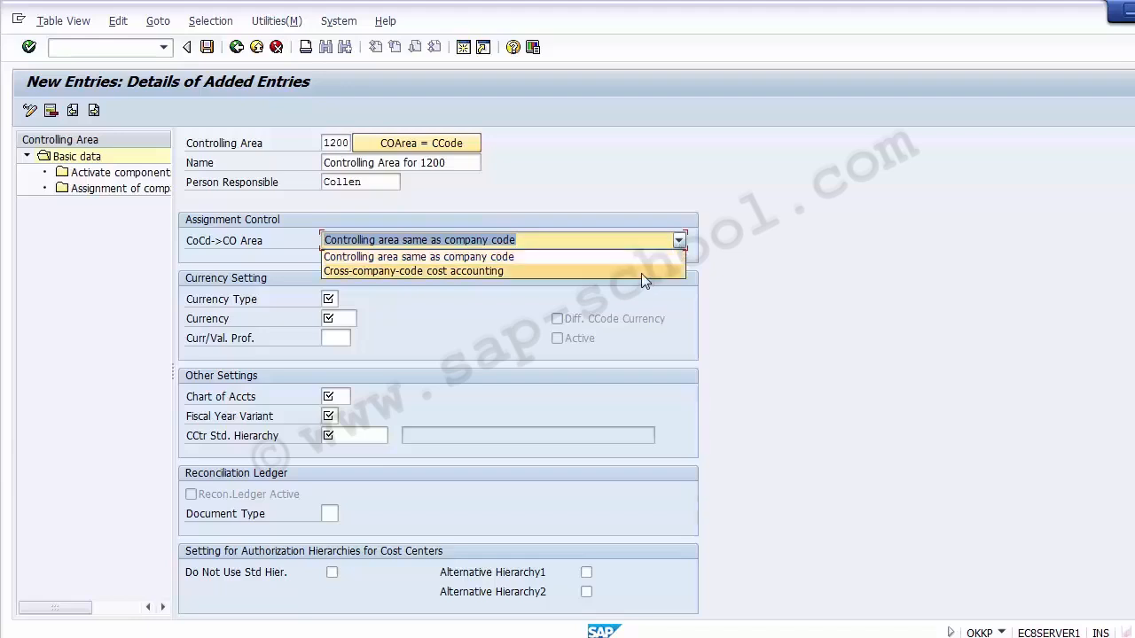
pyautogui.click(347, 272)
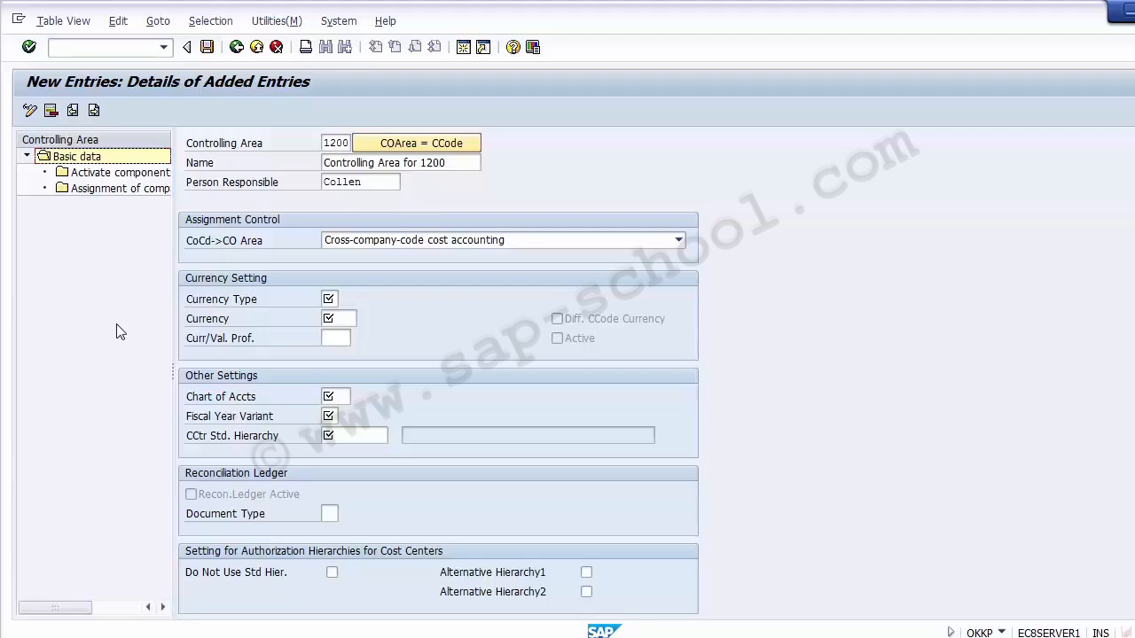
pyautogui.click(394, 283)
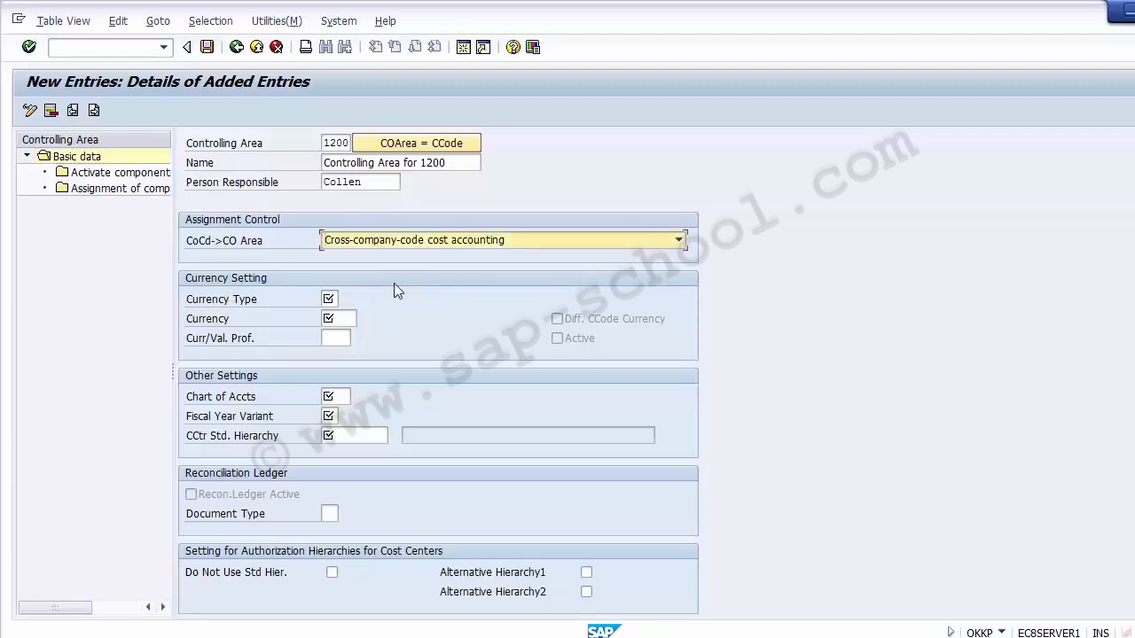
pyautogui.click(247, 301)
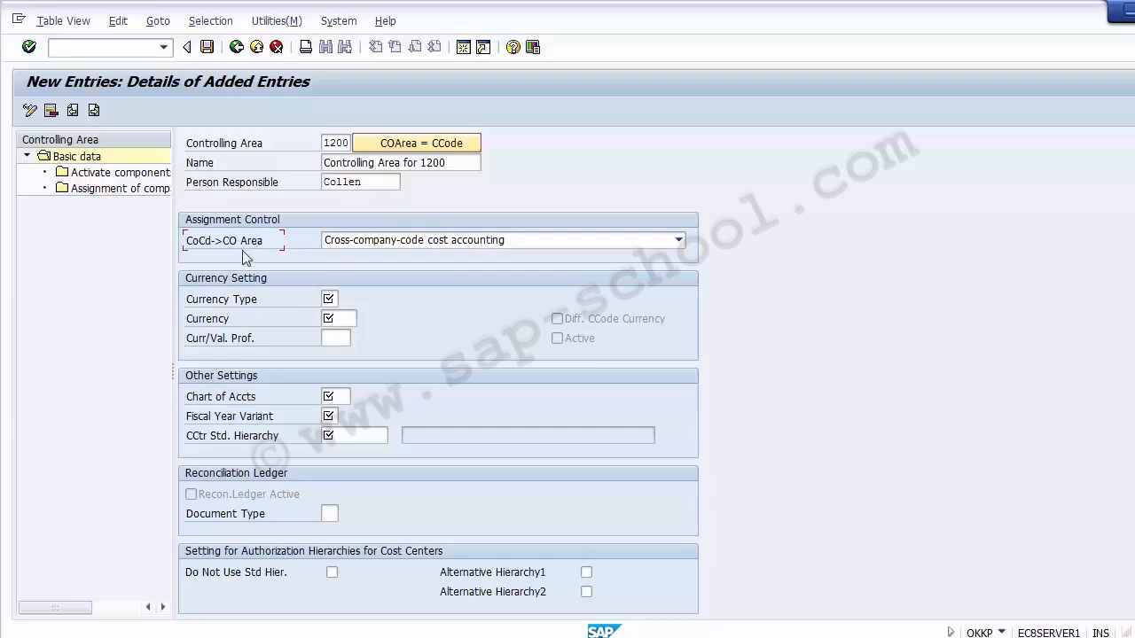
# Examine the available currency types for controlling area 1200, from company code currency through global company currency
pyautogui.click(241, 306)
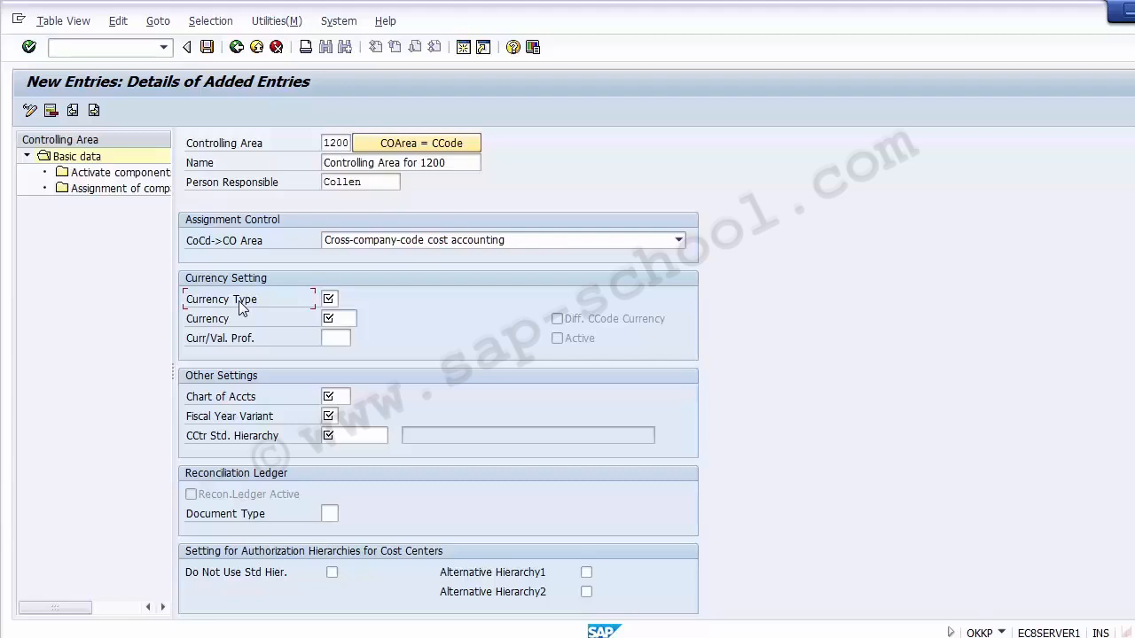
pyautogui.click(329, 300)
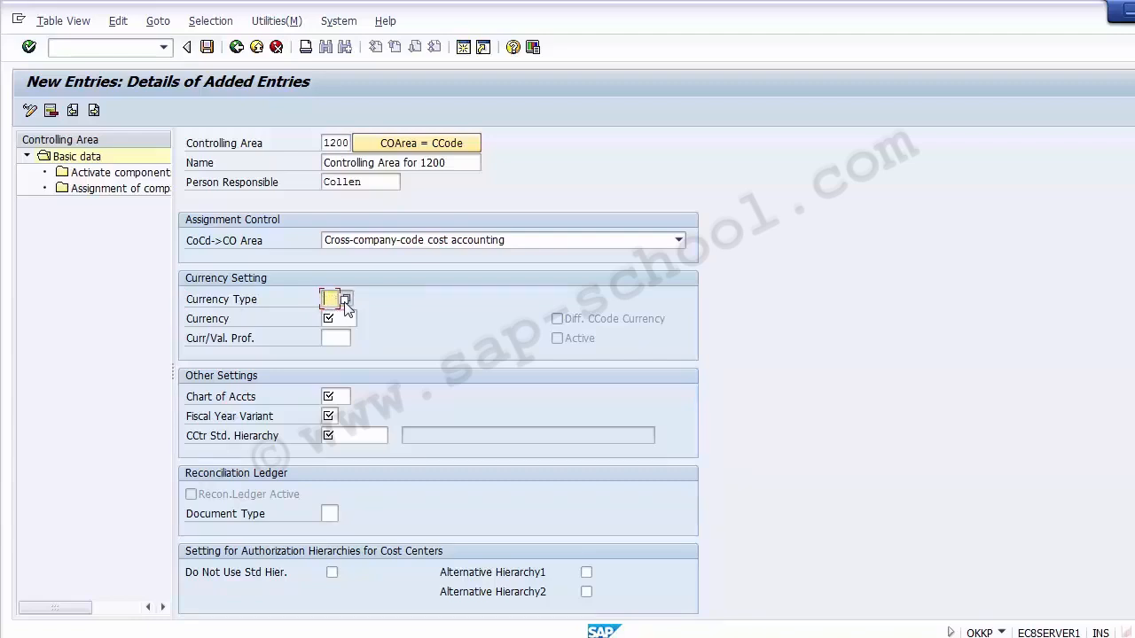
pyautogui.click(345, 302)
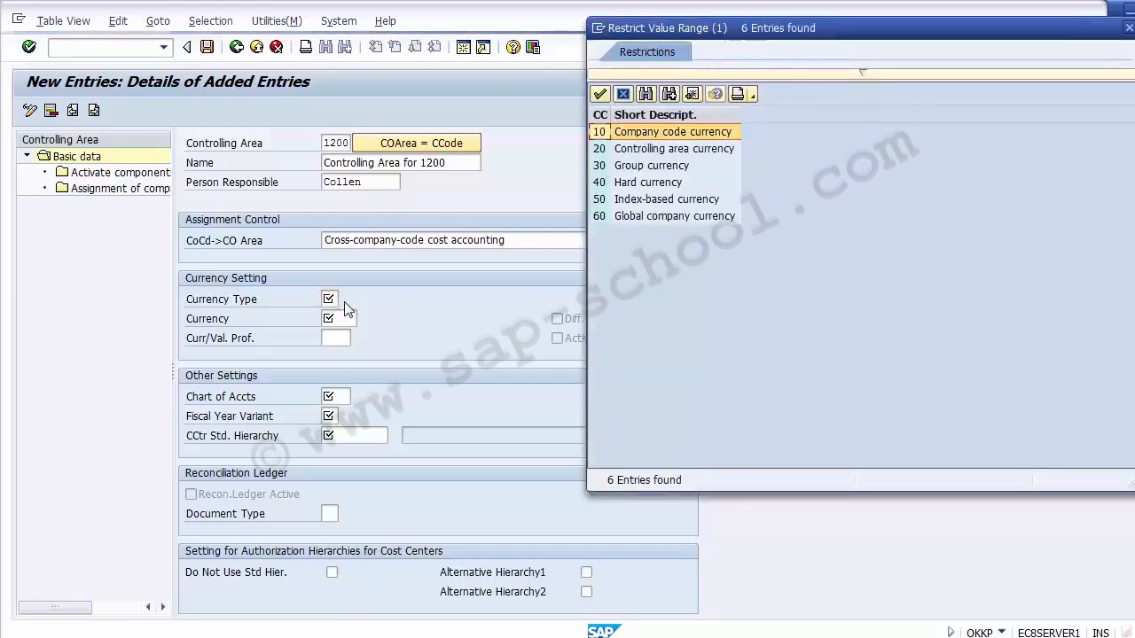
pyautogui.click(632, 140)
pyautogui.press('Down')
pyautogui.press('Down')
pyautogui.press('Down')
pyautogui.press('Down')
pyautogui.press('Down')
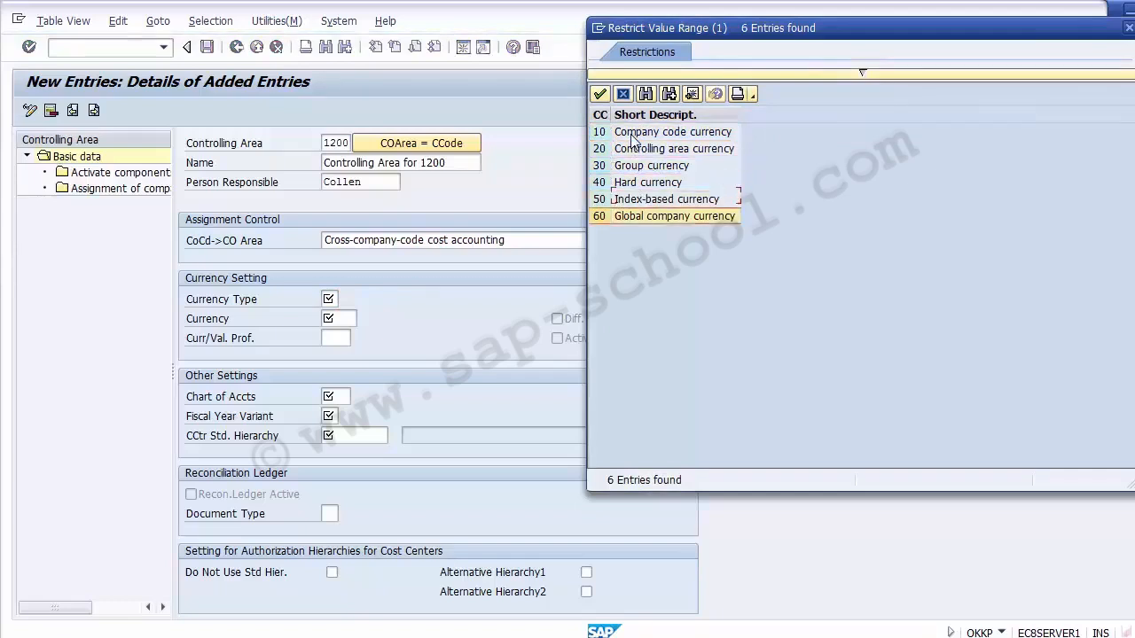
pyautogui.press('Up')
pyautogui.press('Up')
pyautogui.press('Up')
pyautogui.press('Up')
pyautogui.press('Up')
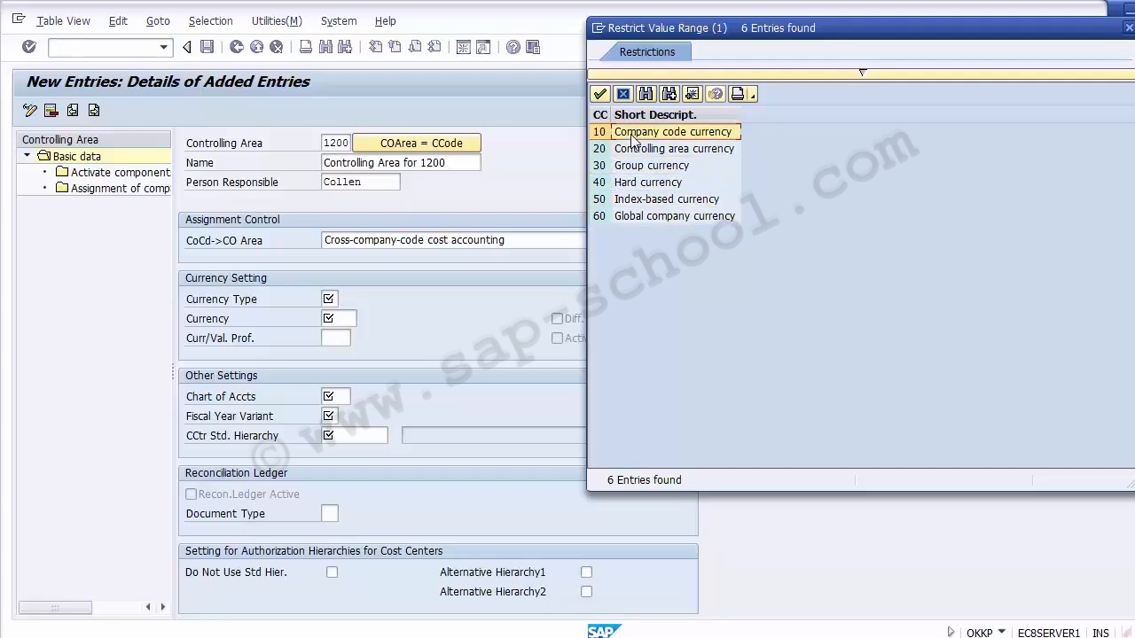
pyautogui.press('Down')
pyautogui.press('Down')
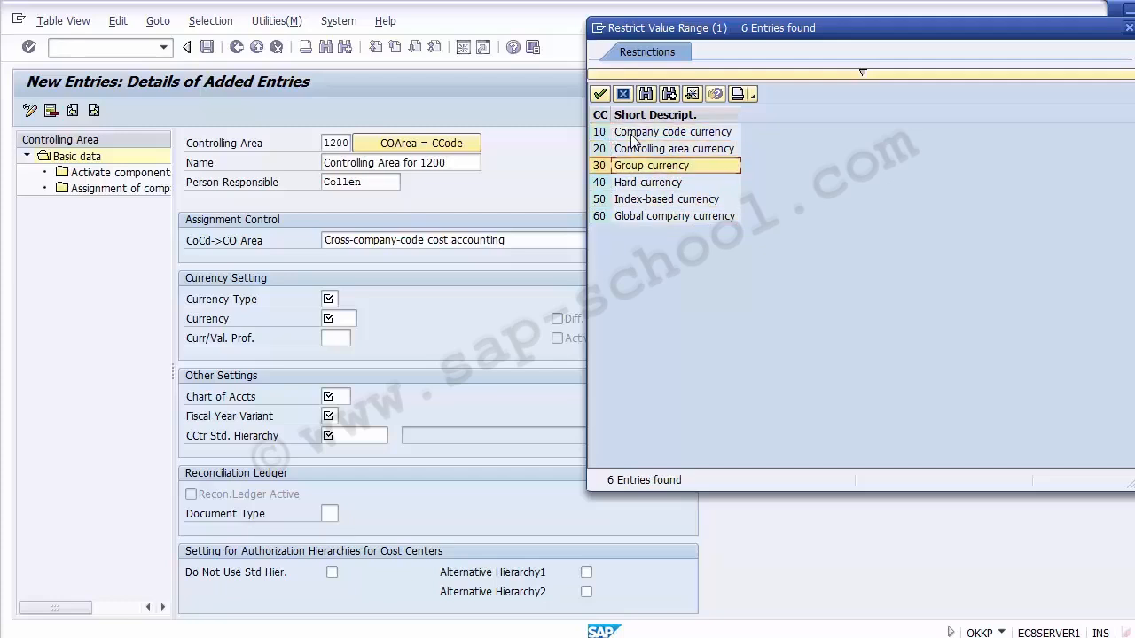
pyautogui.press('Down')
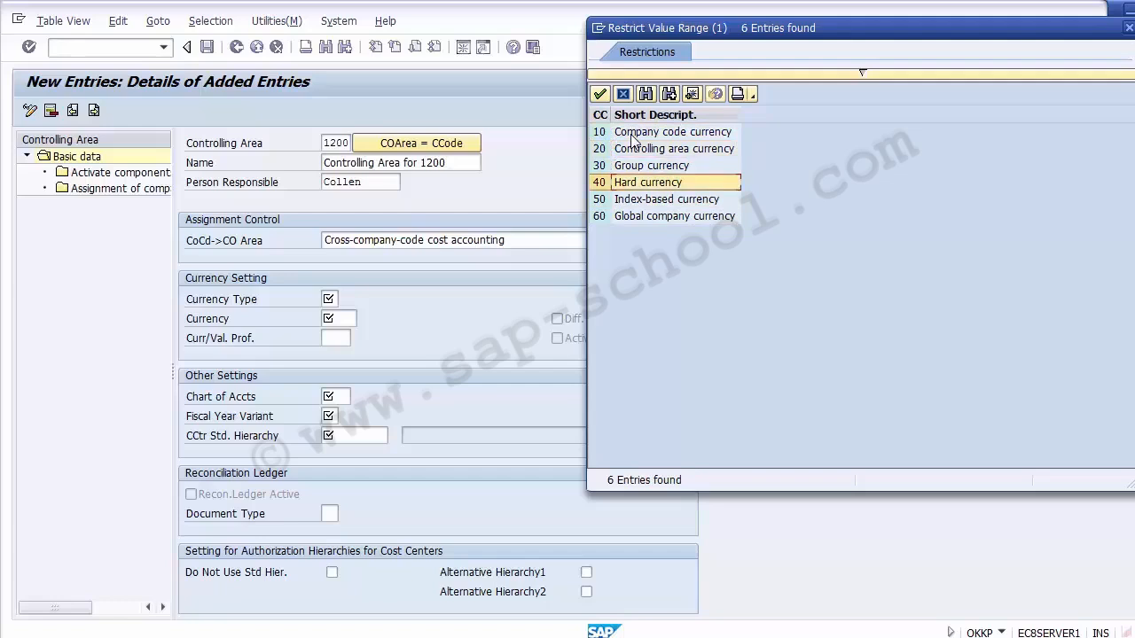
pyautogui.press('Down')
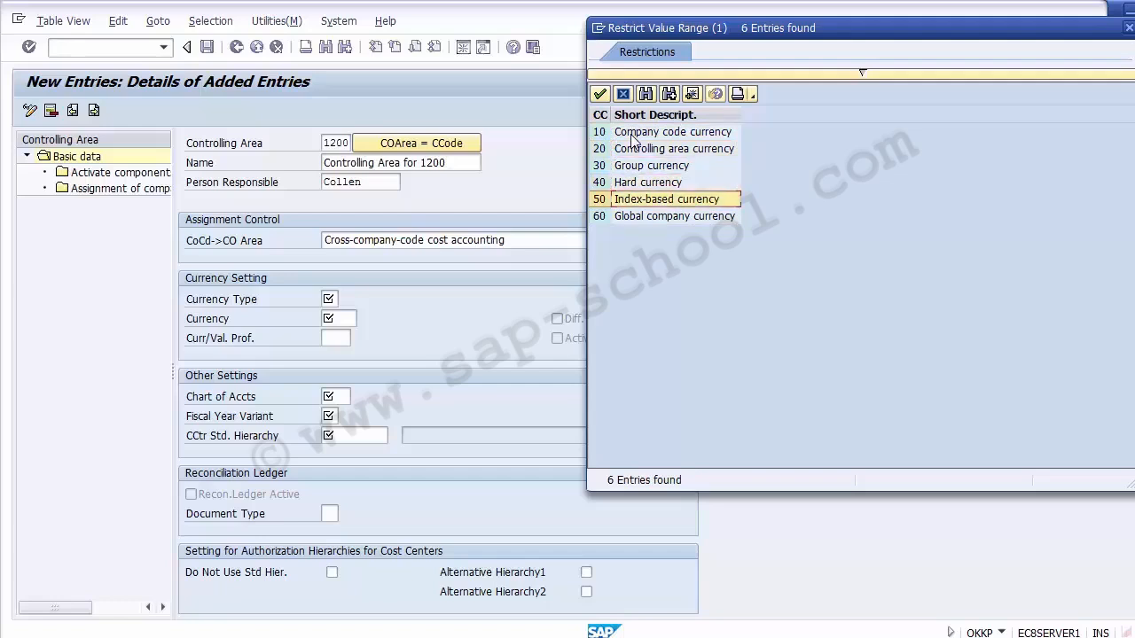
pyautogui.press('Down')
pyautogui.press('Up')
pyautogui.press('Up')
pyautogui.press('Up')
pyautogui.press('Up')
pyautogui.press('Up')
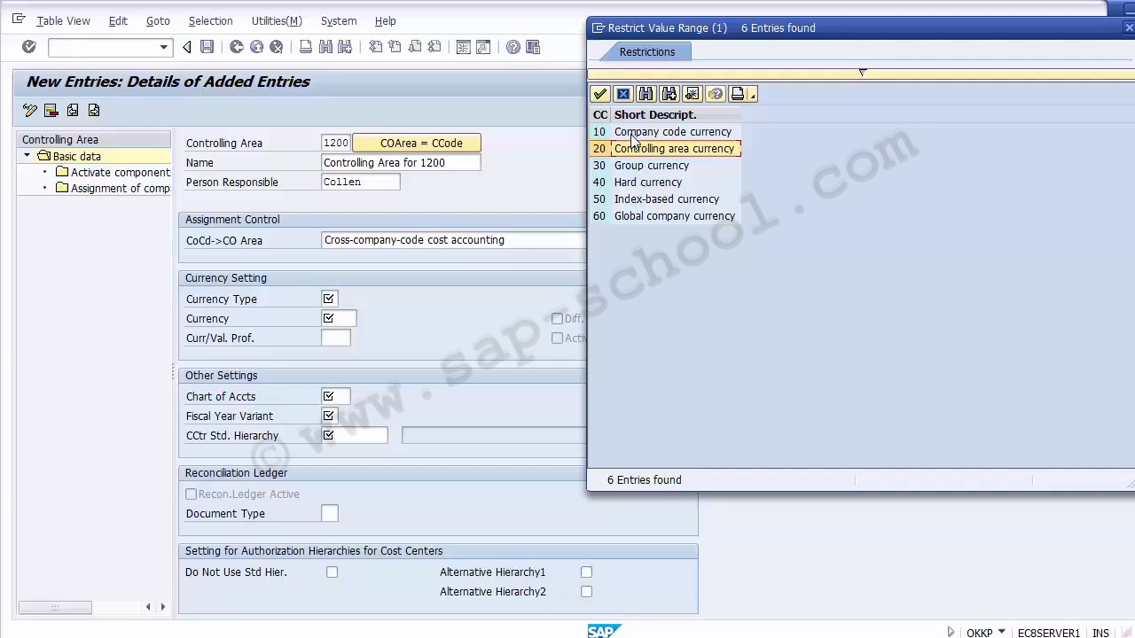
pyautogui.click(637, 168)
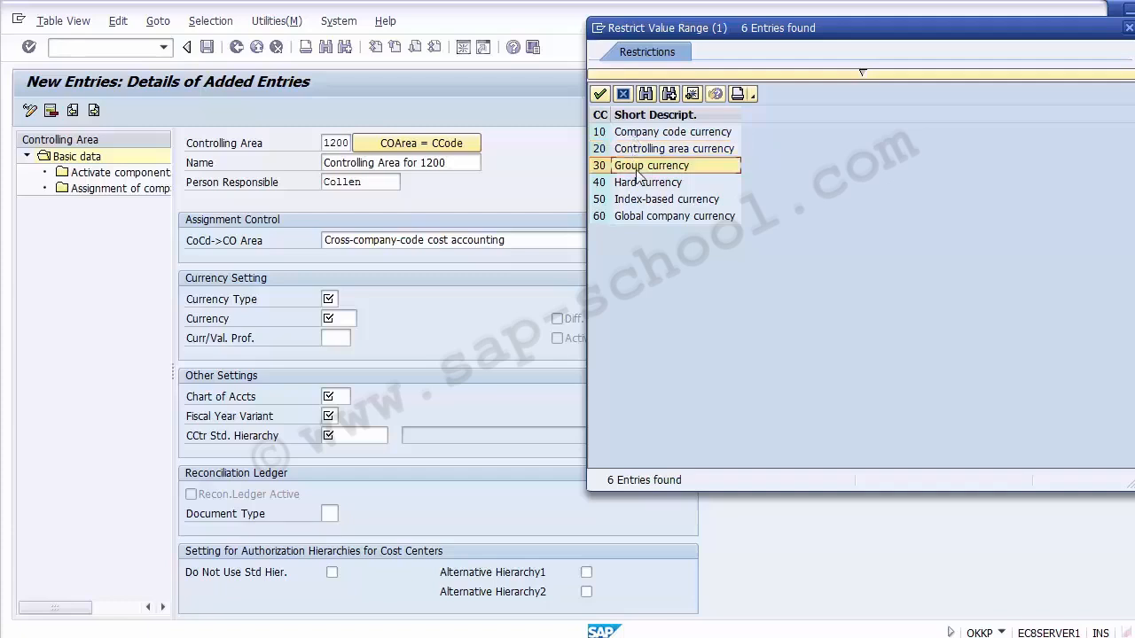
pyautogui.press('Down')
pyautogui.press('Down')
pyautogui.press('Down')
pyautogui.press('Up')
pyautogui.press('Up')
pyautogui.press('Up')
pyautogui.press('Down')
pyautogui.press('Down')
pyautogui.press('Down')
pyautogui.press('Up')
pyautogui.press('Up')
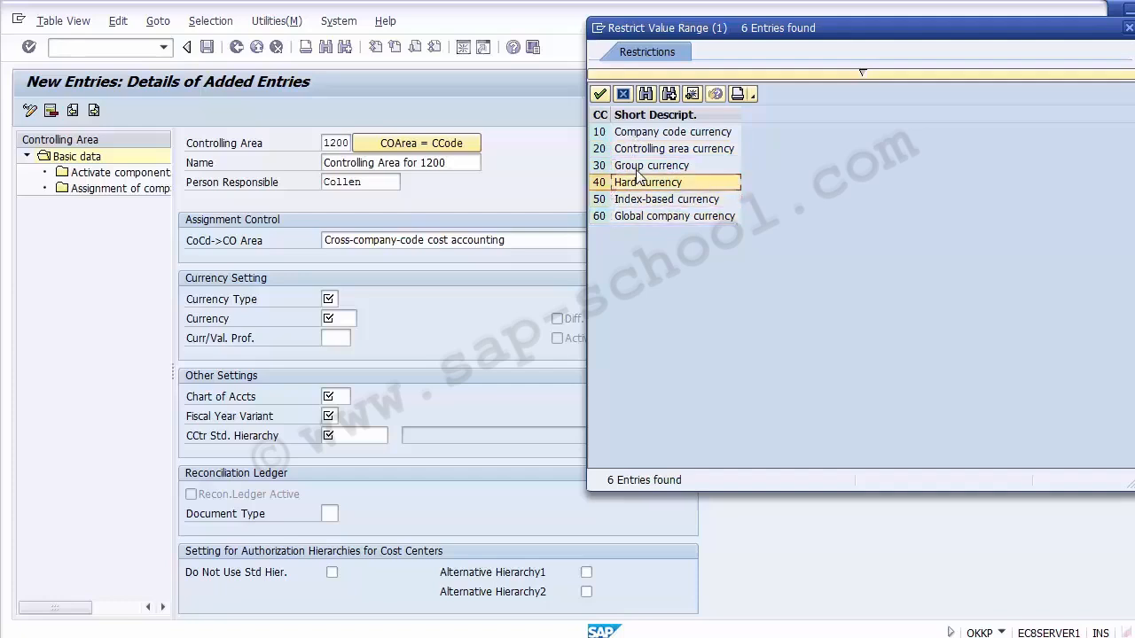
pyautogui.press('Up')
pyautogui.press('Up')
pyautogui.press('Up')
pyautogui.press('Down')
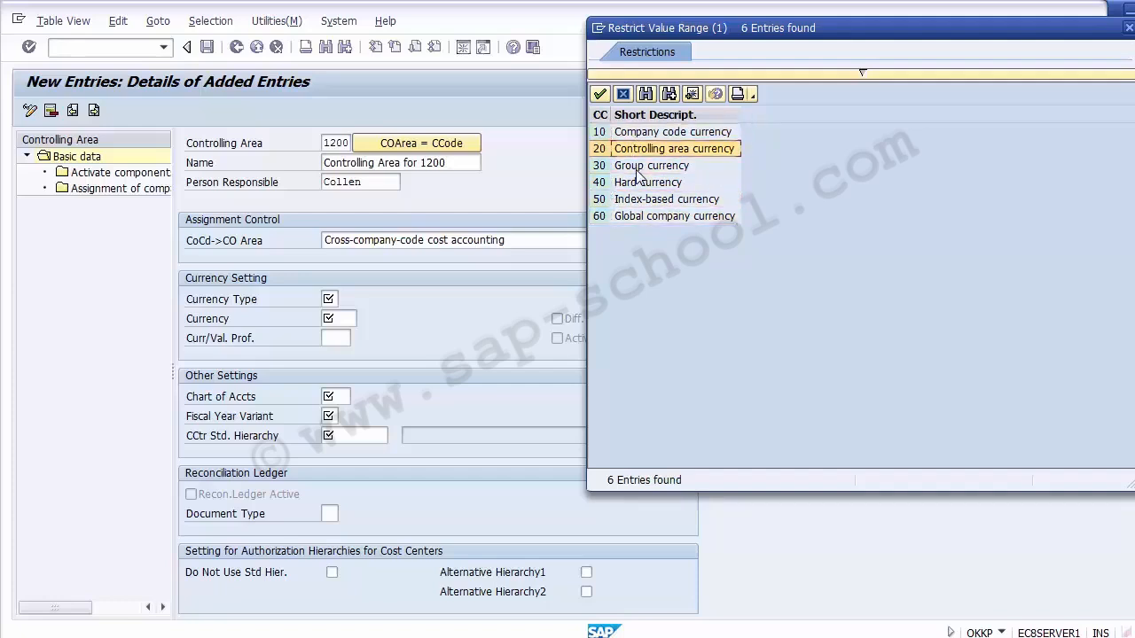
# Set the controlling area's currency type to 10, company code currency
pyautogui.press('Up')
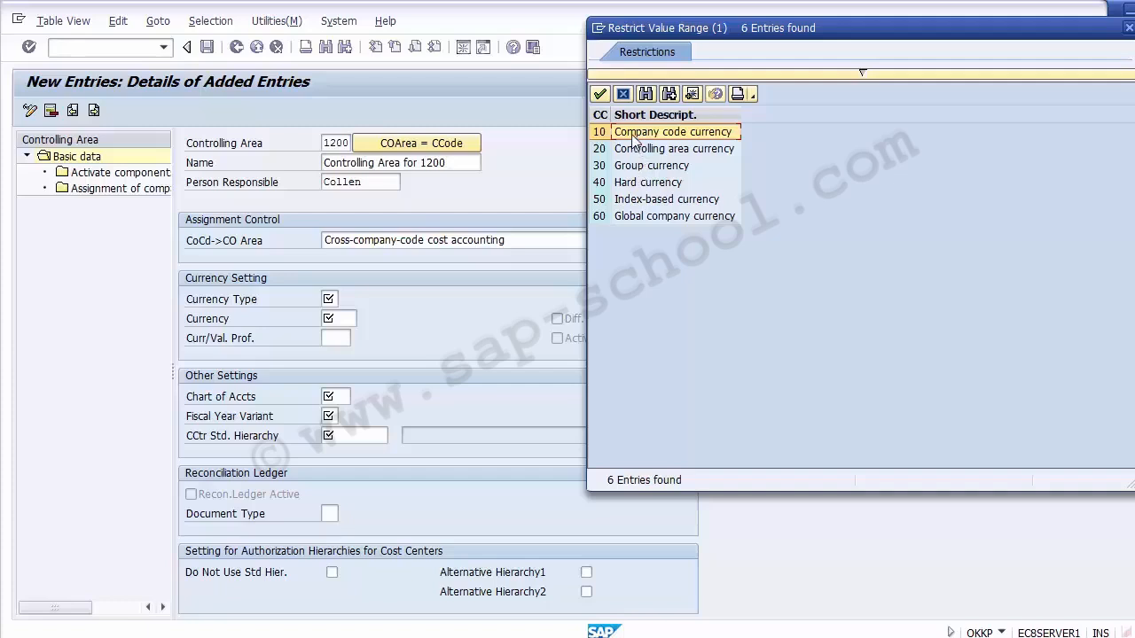
pyautogui.doubleClick(633, 135)
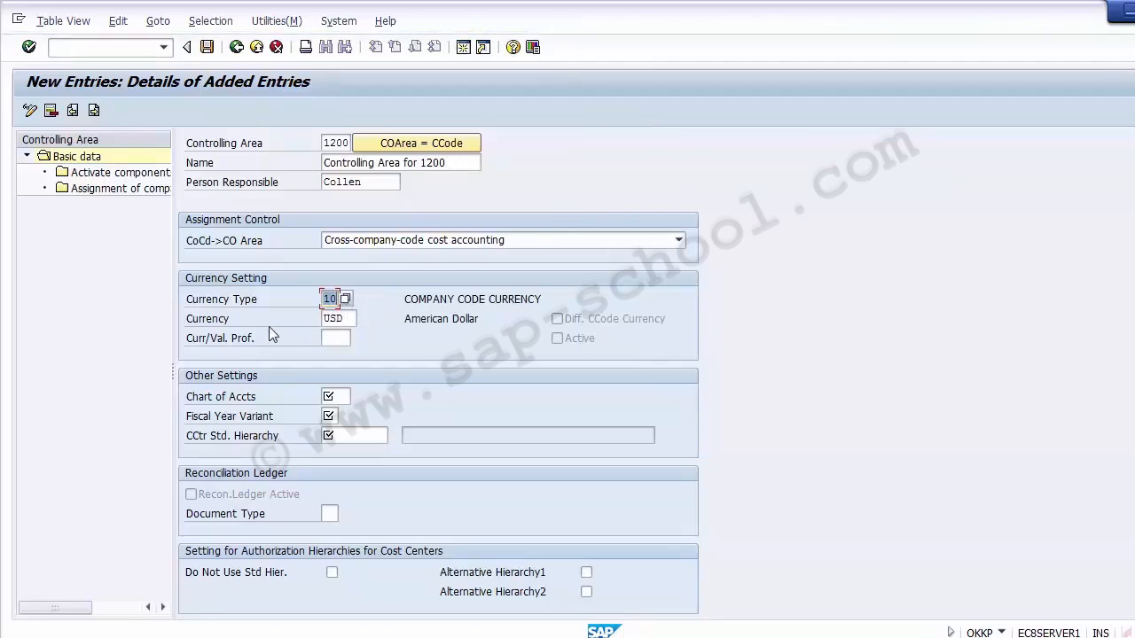
pyautogui.click(220, 323)
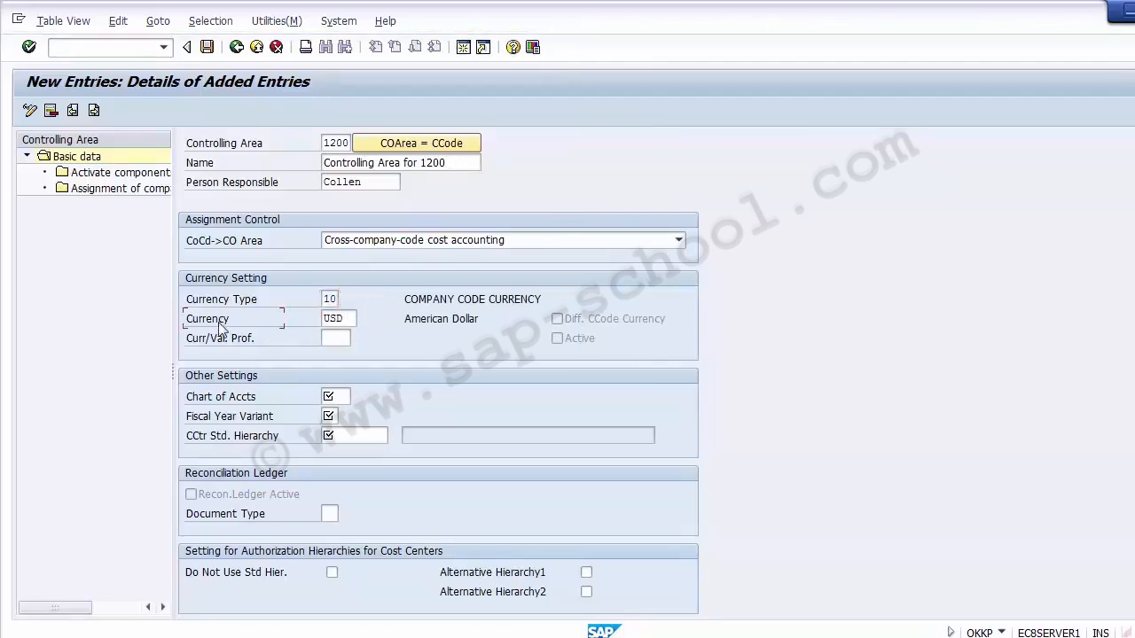
pyautogui.click(348, 321)
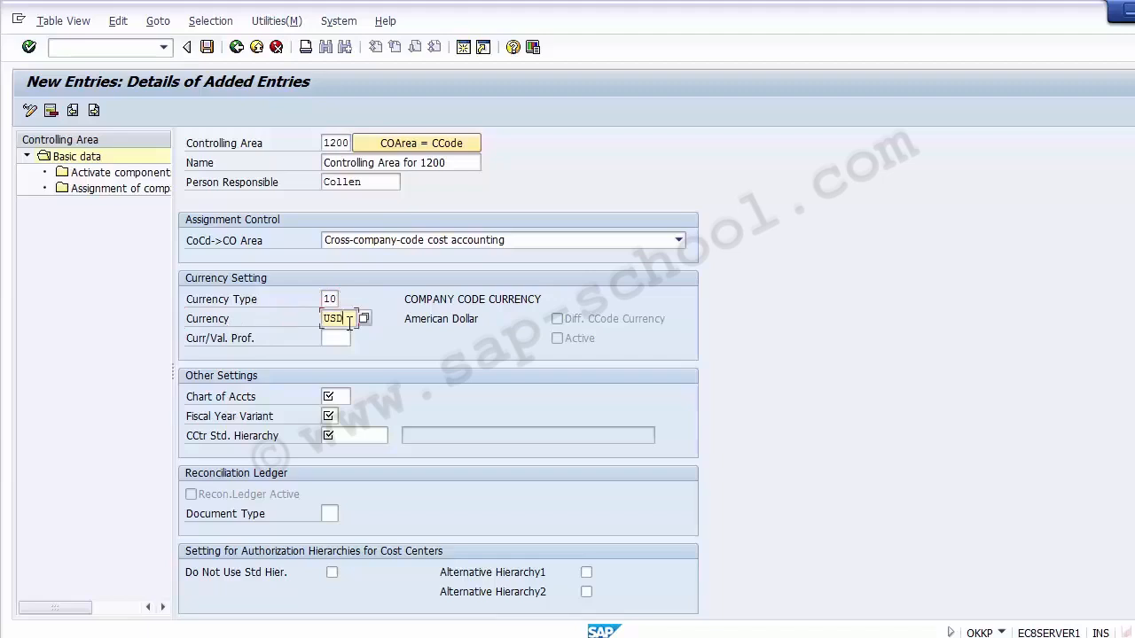
pyautogui.click(246, 321)
pyautogui.click(349, 322)
pyautogui.click(350, 338)
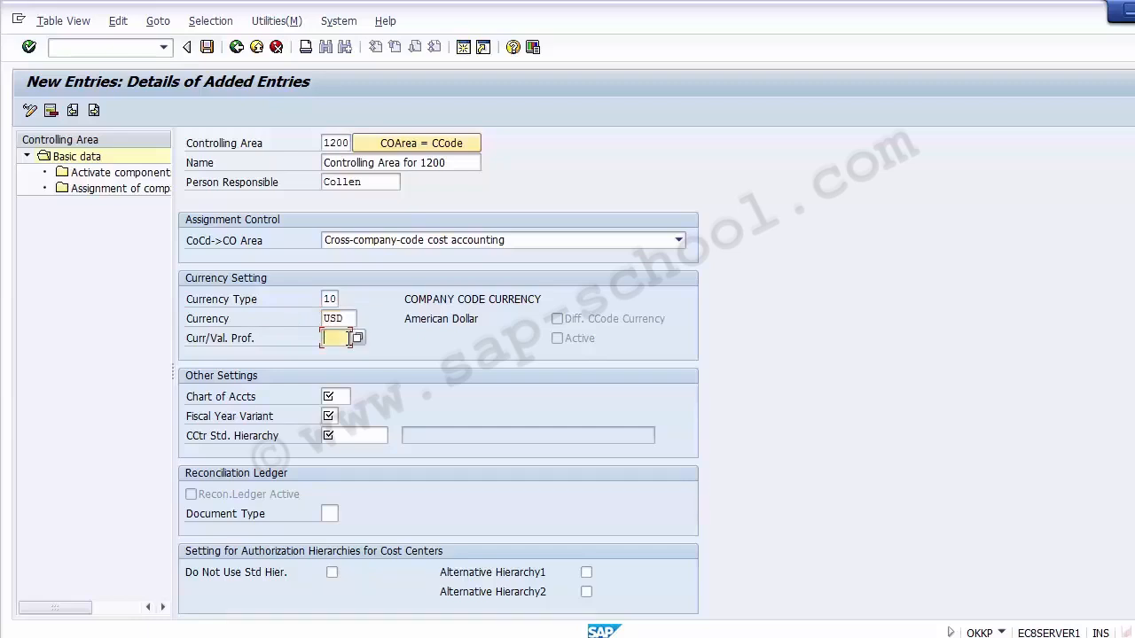
pyautogui.click(626, 325)
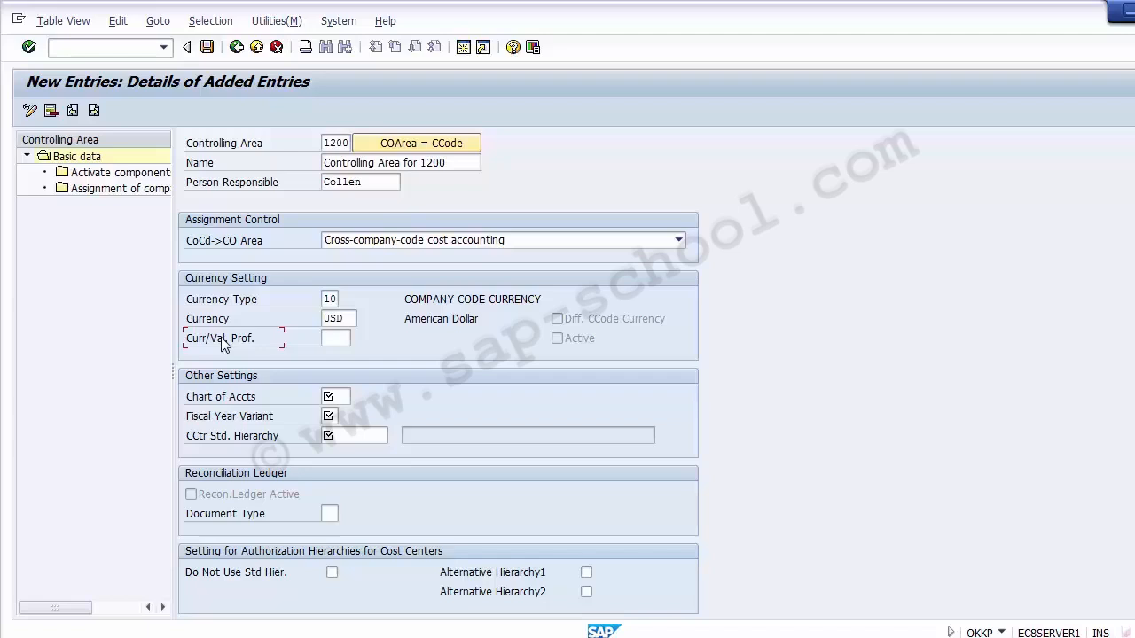
pyautogui.click(204, 401)
pyautogui.doubleClick(346, 144)
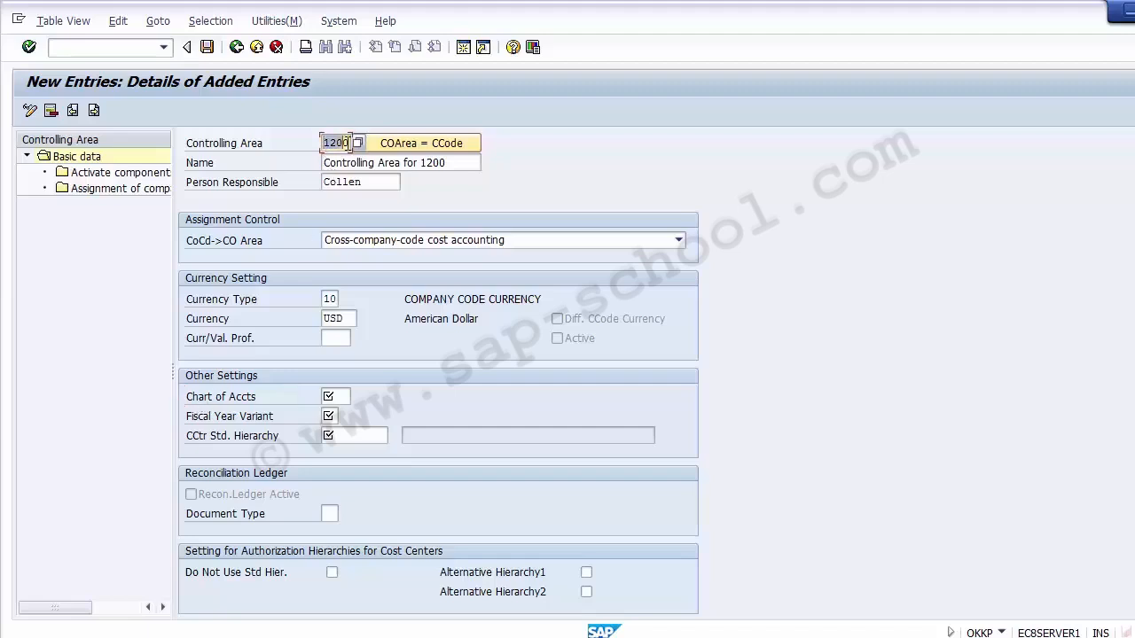
# Assign chart of accounts 1000, "Chart of account IBM", to controlling area 1200
pyautogui.click(338, 396)
pyautogui.click(358, 397)
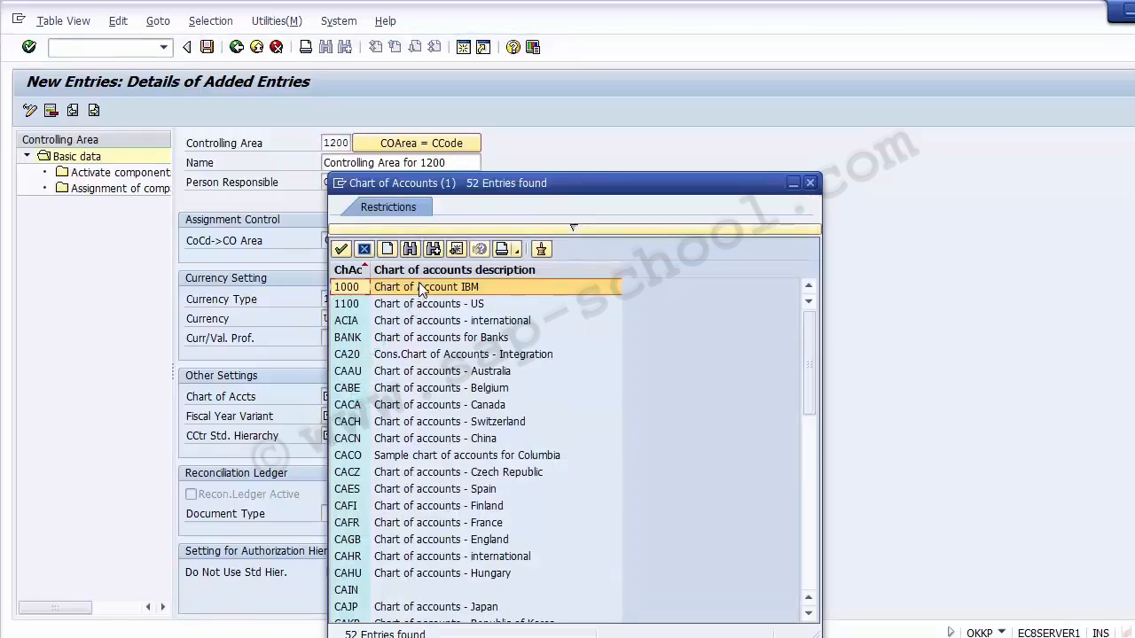
pyautogui.doubleClick(348, 289)
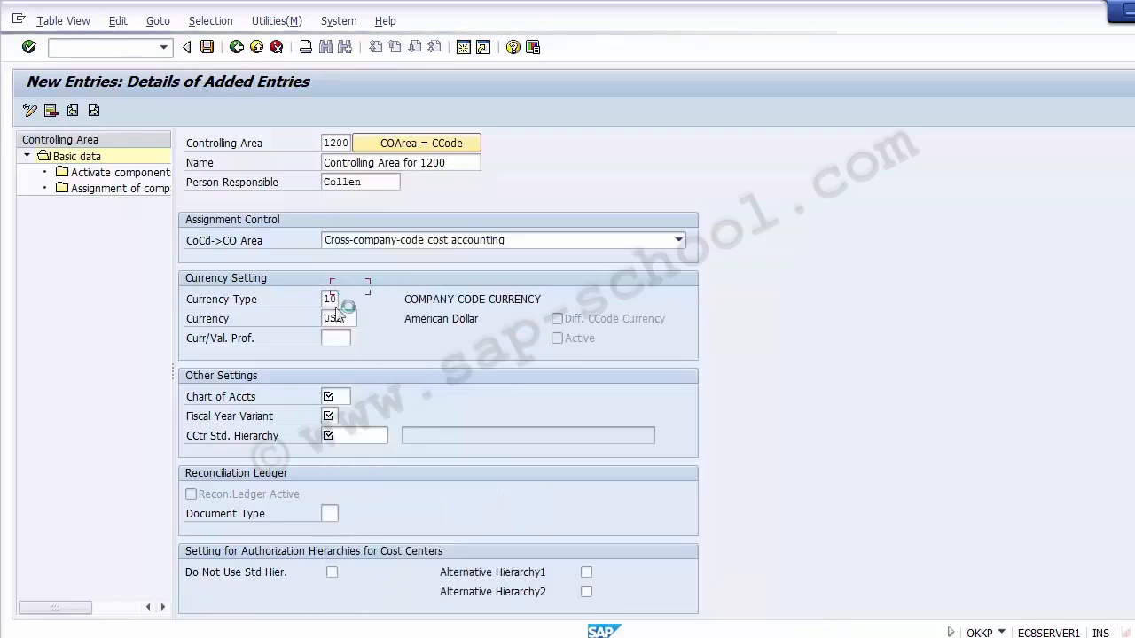
pyautogui.doubleClick(344, 396)
pyautogui.click(333, 416)
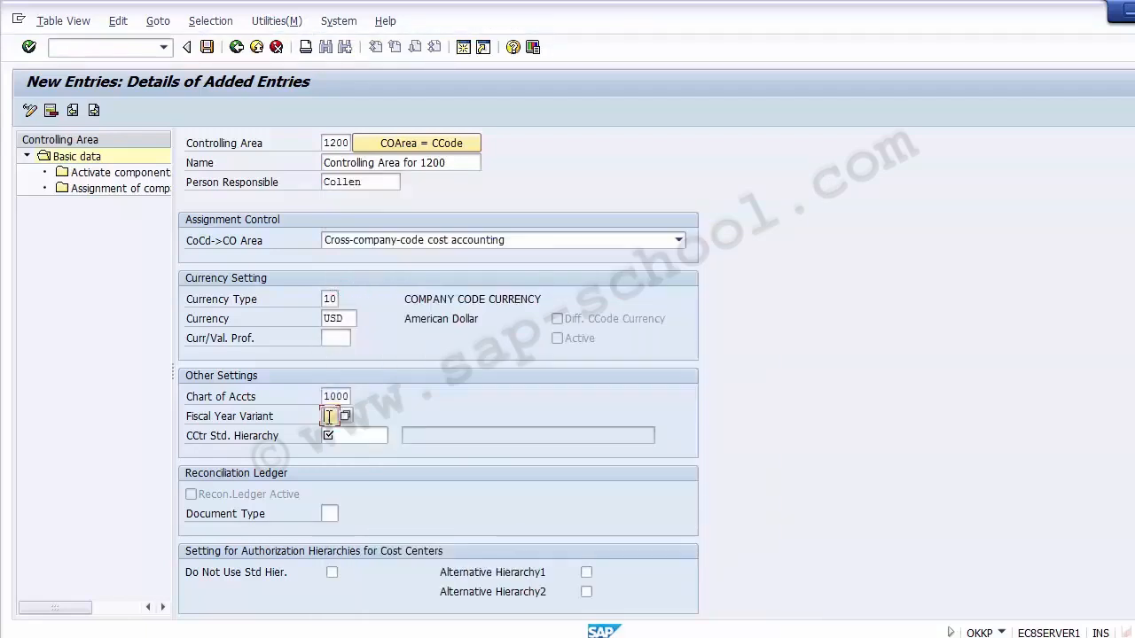
pyautogui.click(346, 417)
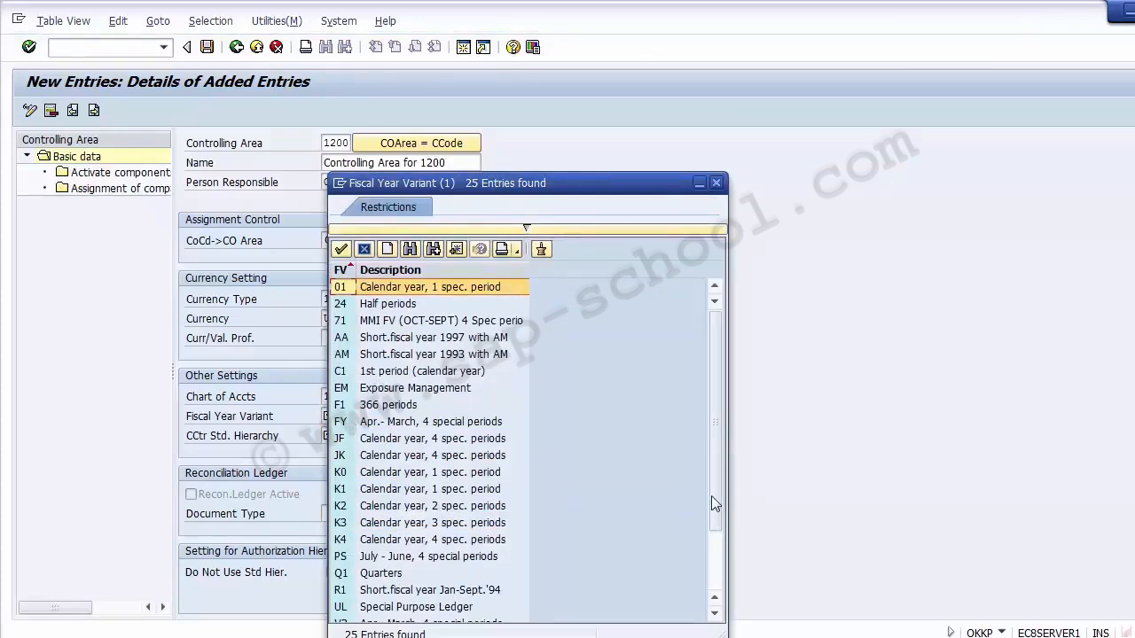
pyautogui.click(717, 582)
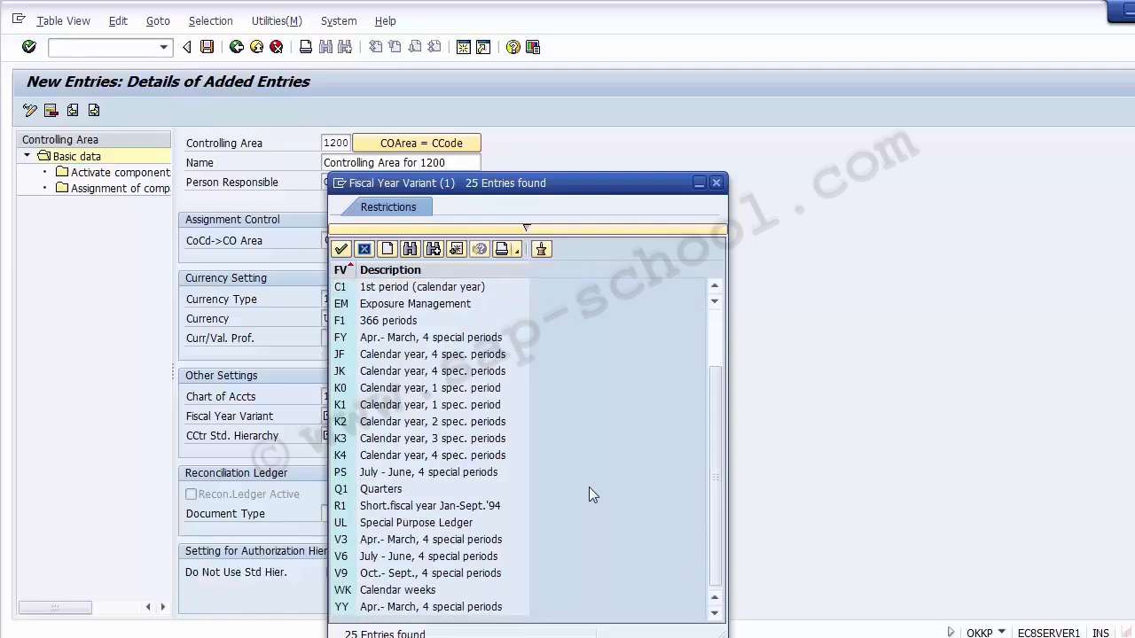
pyautogui.click(718, 183)
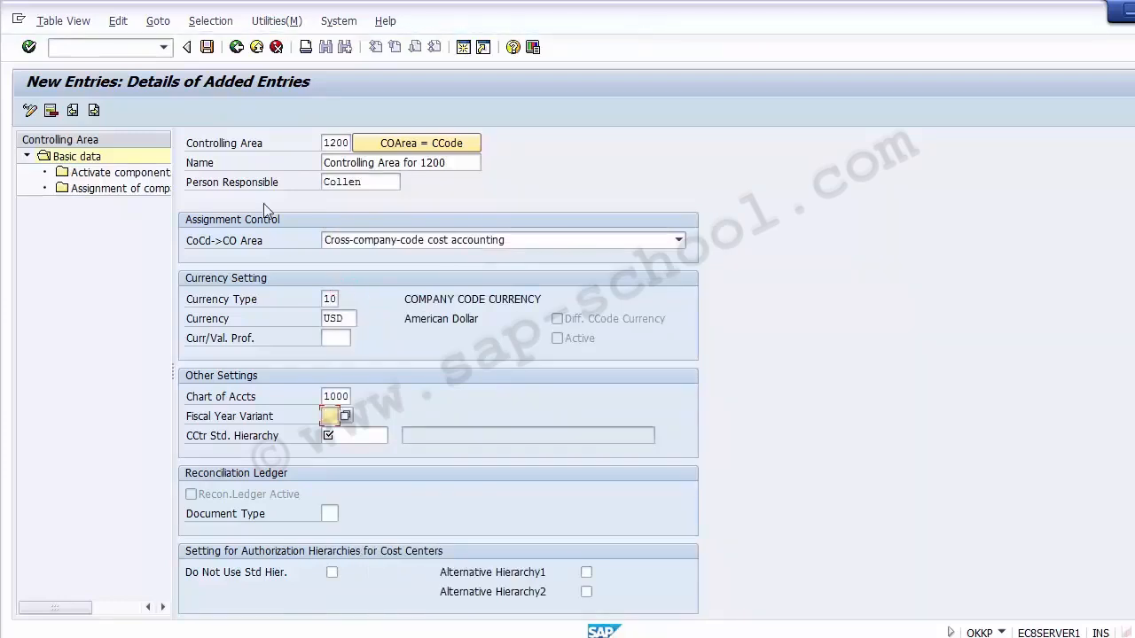
# Look up the fiscal year variant of company code 1200 in the company code global data (OBY6) in a separate session
pyautogui.click(133, 50)
pyautogui.click(462, 48)
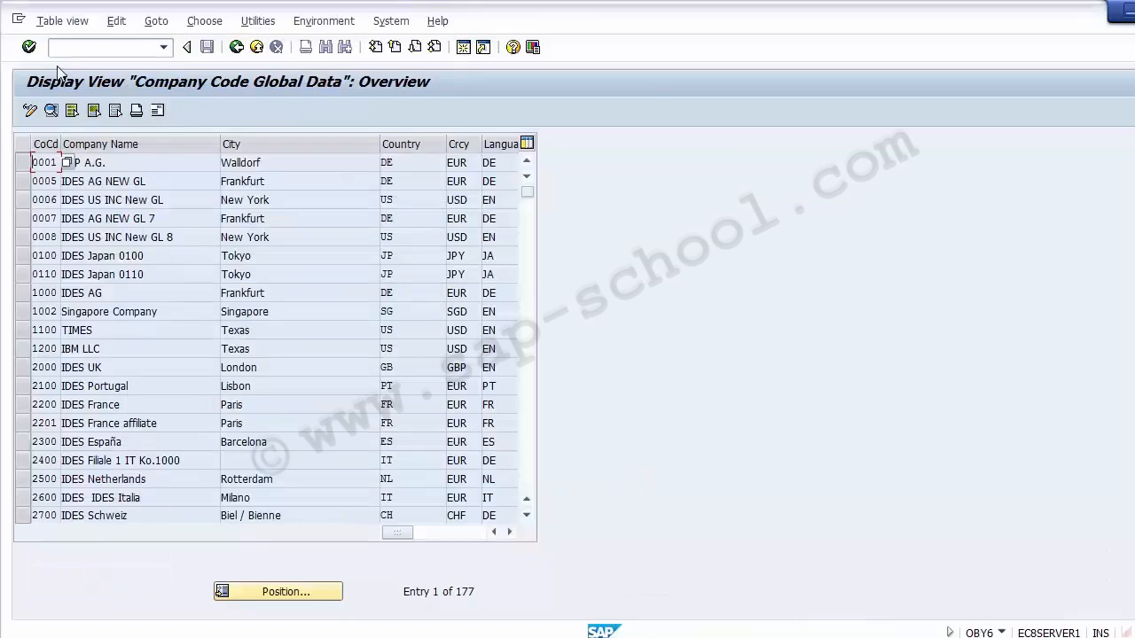
pyautogui.click(46, 349)
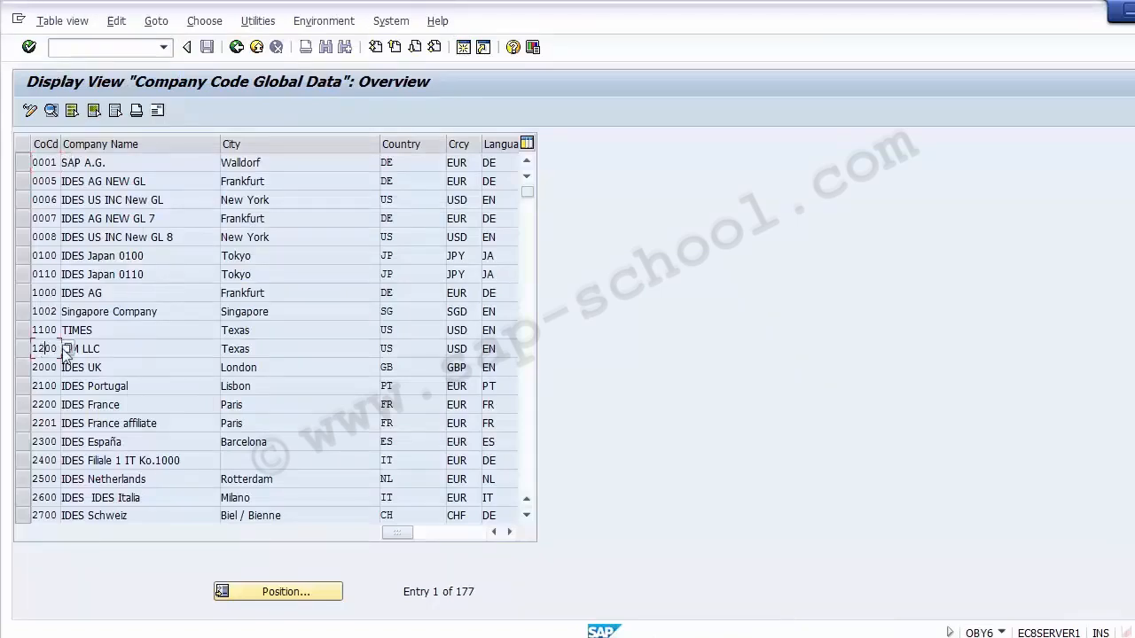
pyautogui.doubleClick(40, 349)
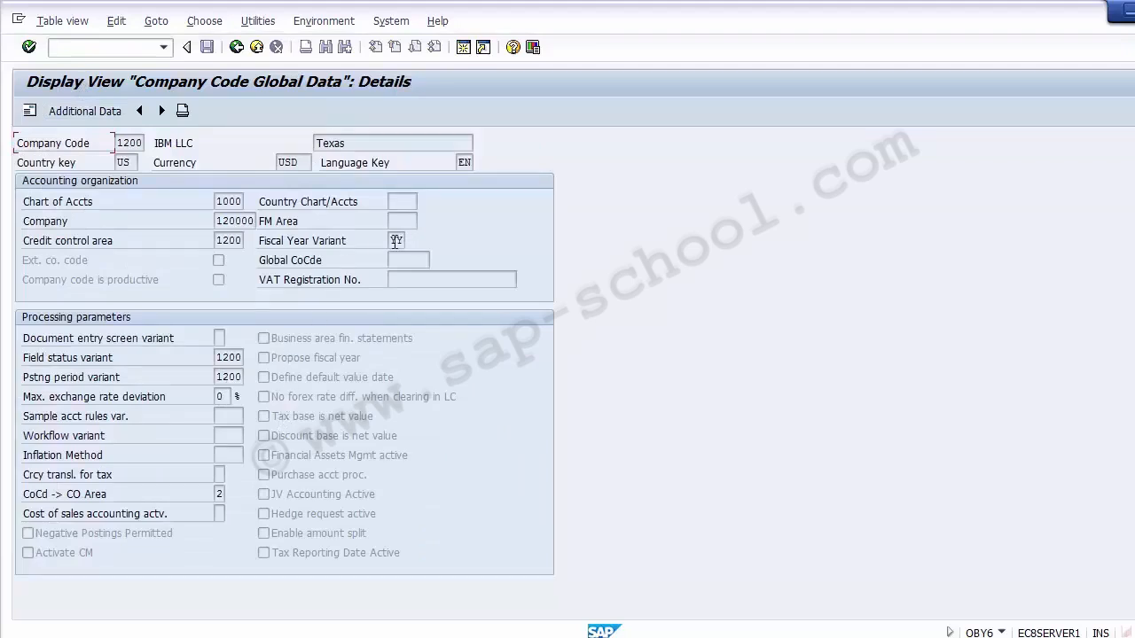
pyautogui.click(410, 241)
pyautogui.click(326, 247)
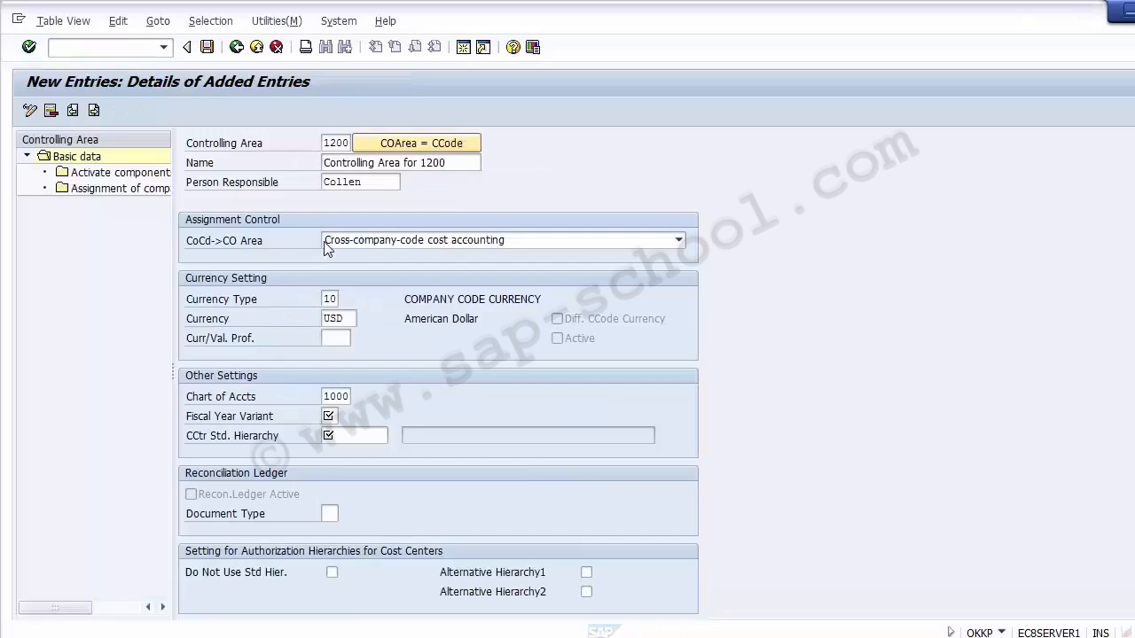
# Set the controlling area's fiscal year variant to YY, "Apr.- March, 4 special periods"
pyautogui.click(330, 417)
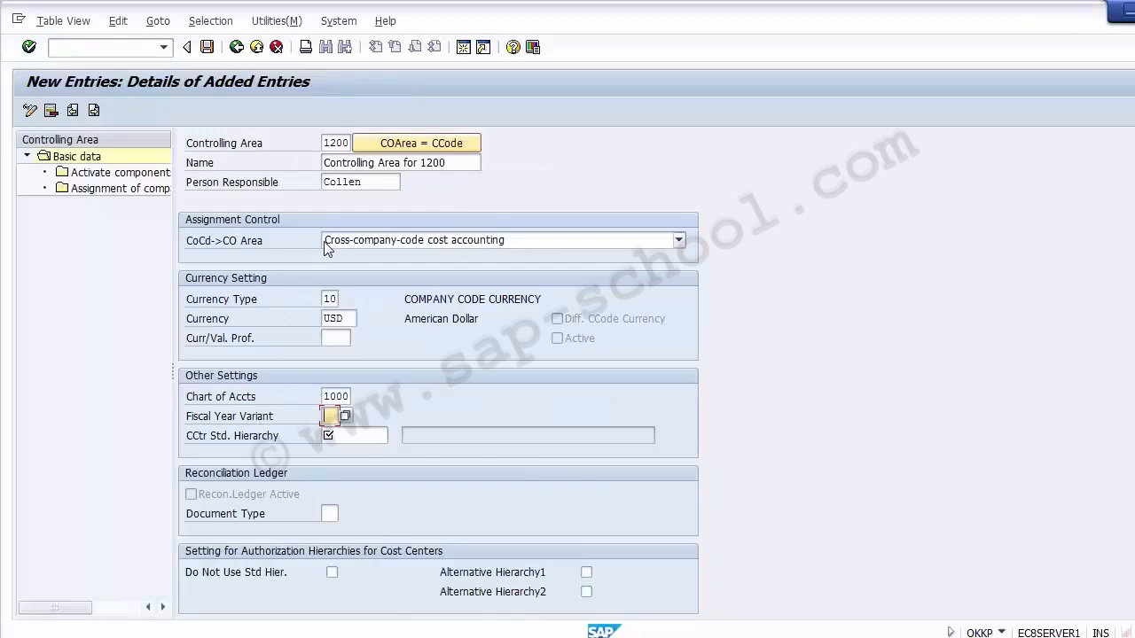
pyautogui.click(345, 416)
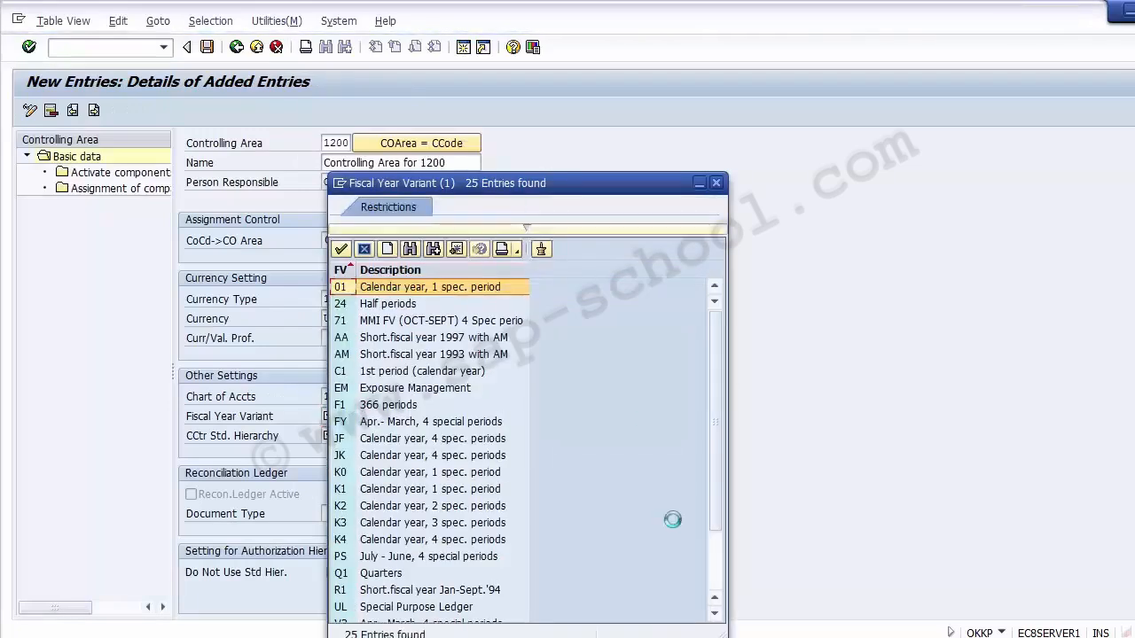
pyautogui.click(715, 583)
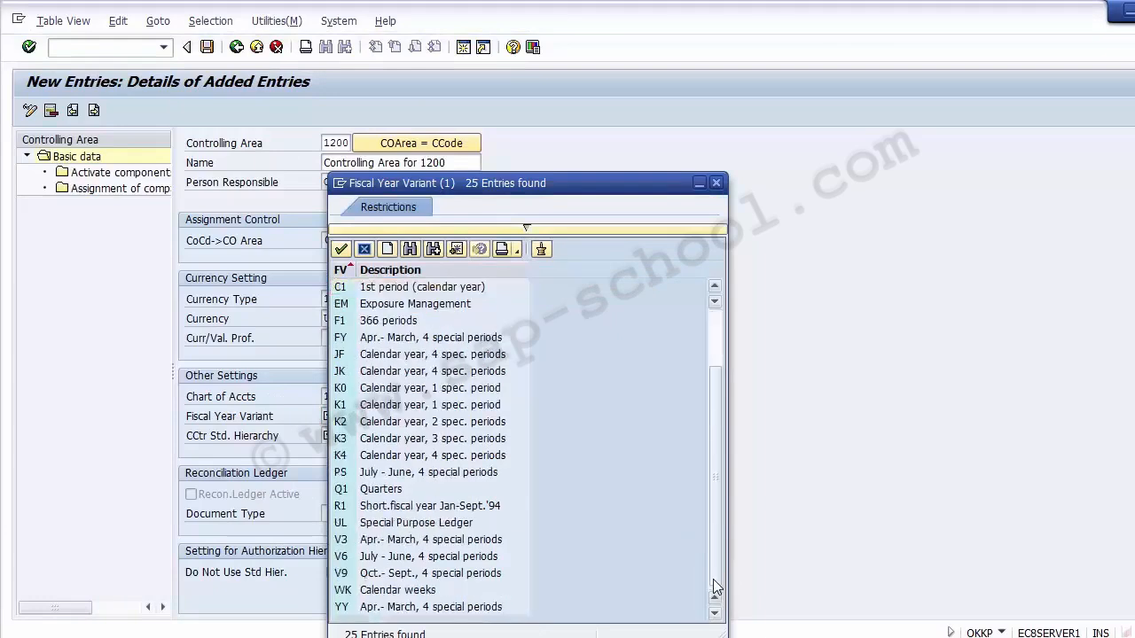
pyautogui.click(488, 611)
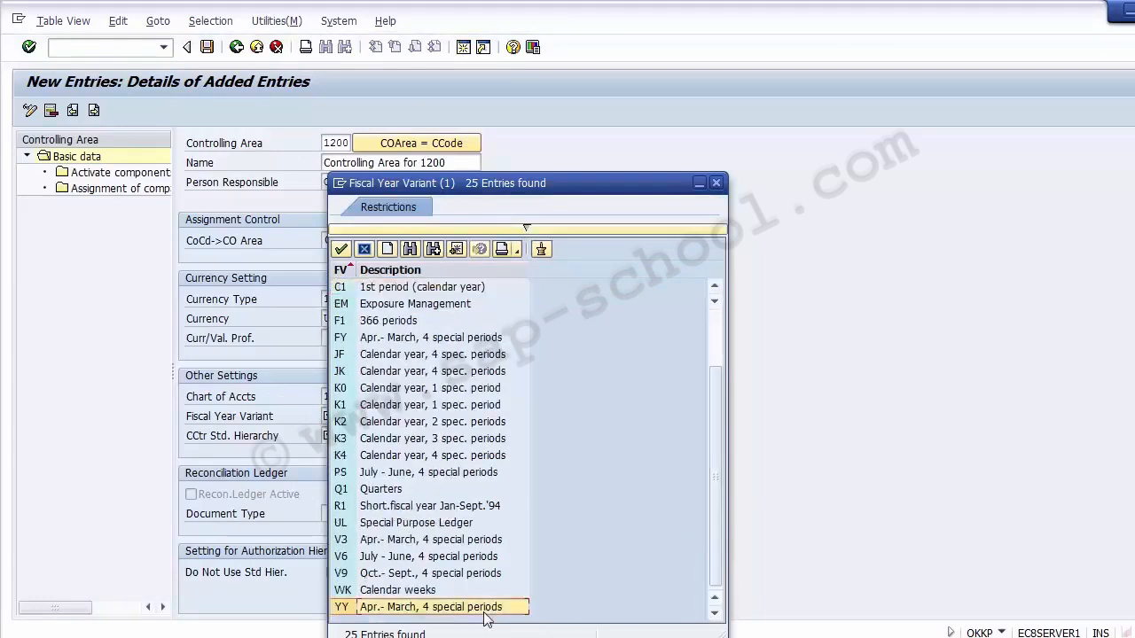
pyautogui.doubleClick(390, 609)
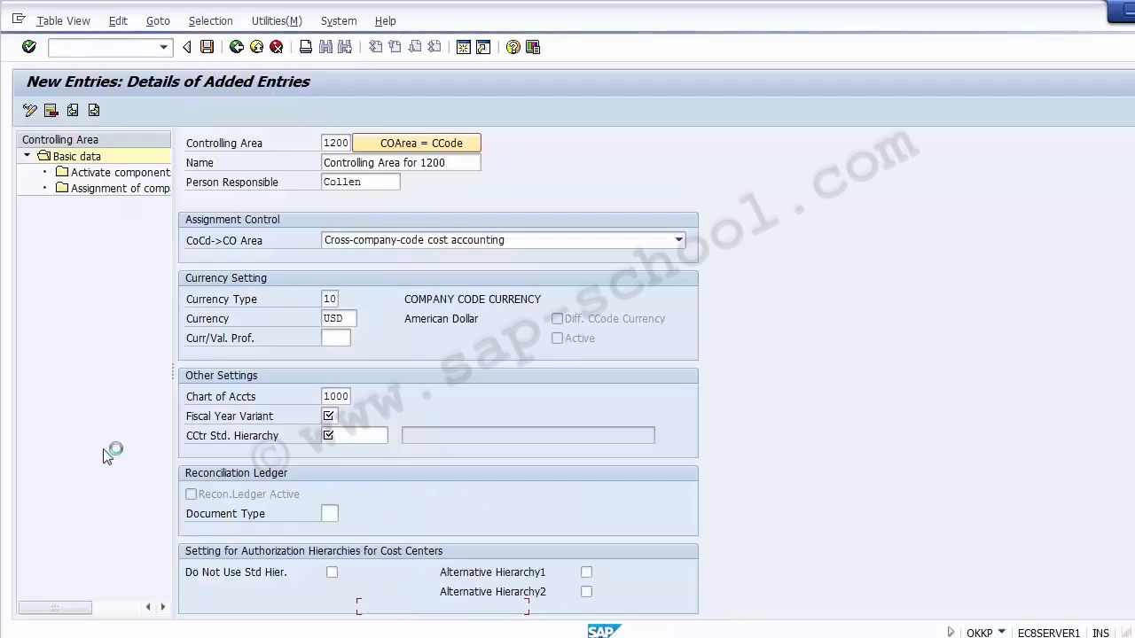
# Set the controlling area's cost center standard hierarchy to A1000
pyautogui.click(371, 435)
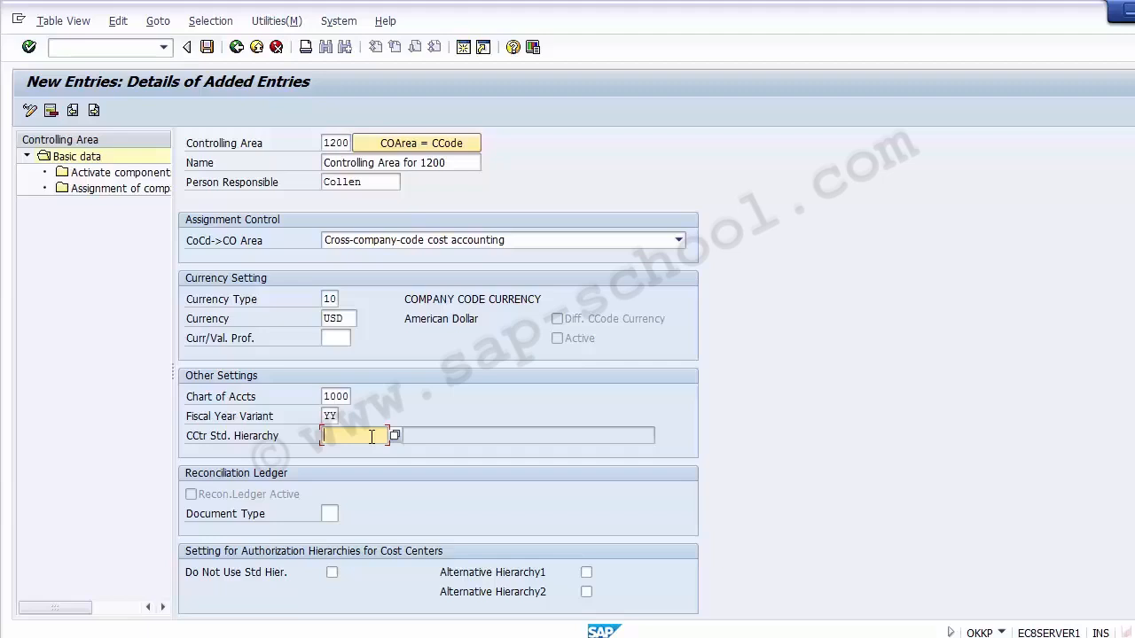
pyautogui.scroll(-2, 372, 436)
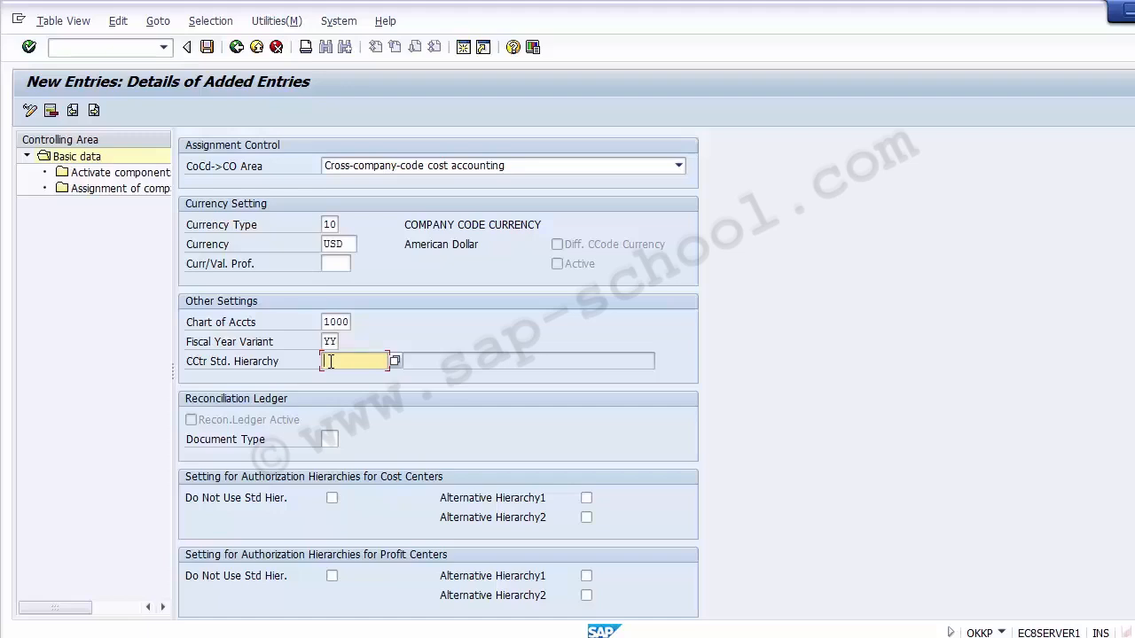
pyautogui.write('A1000')
pyautogui.click(453, 323)
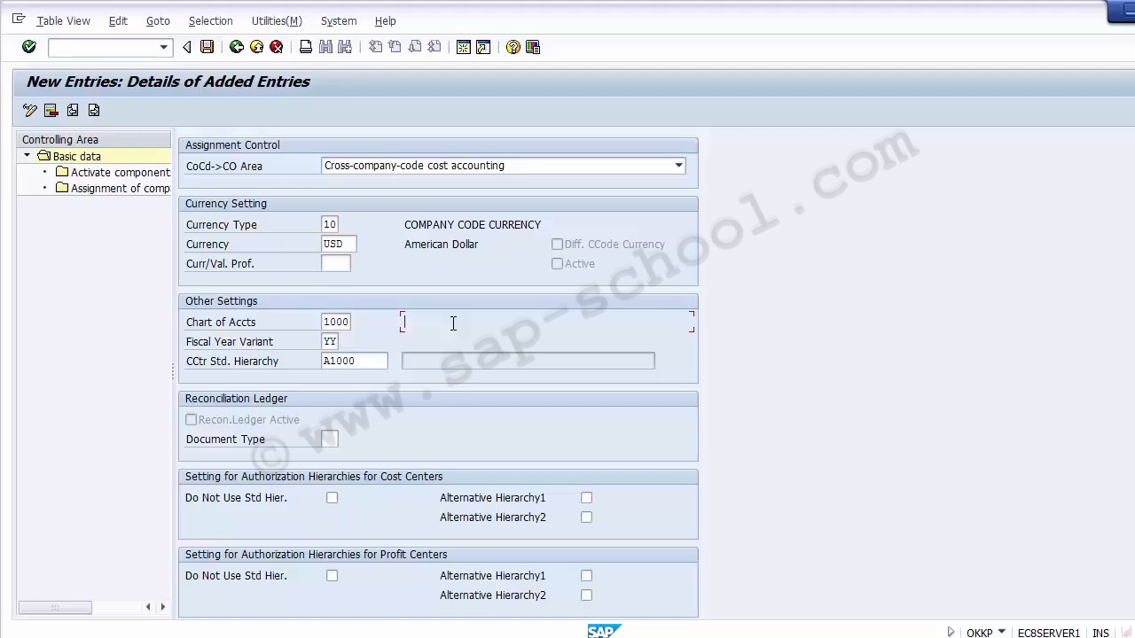
pyautogui.click(376, 360)
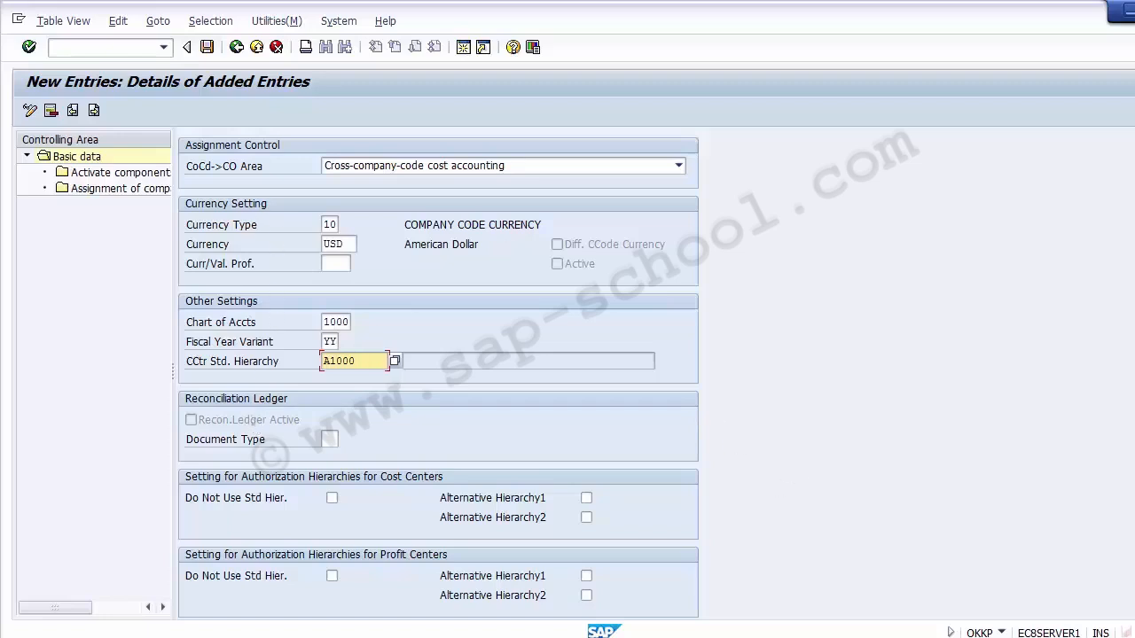
# Check the controlling area's basic data, currency settings and other settings, and try to save the entry
pyautogui.scroll(2, 438, 379)
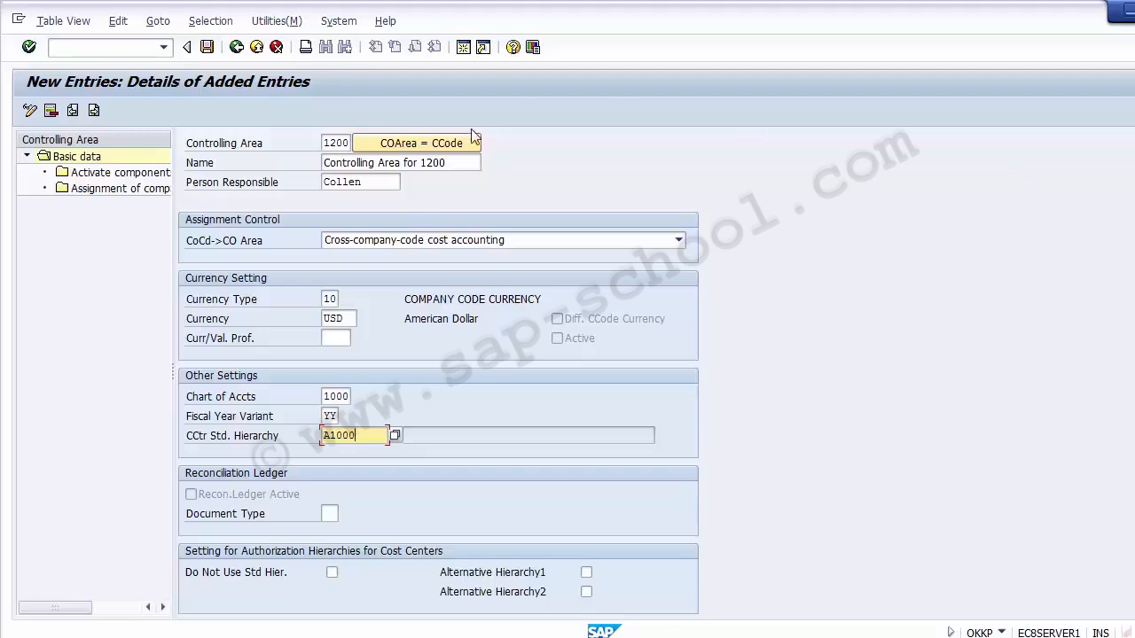
pyautogui.click(342, 145)
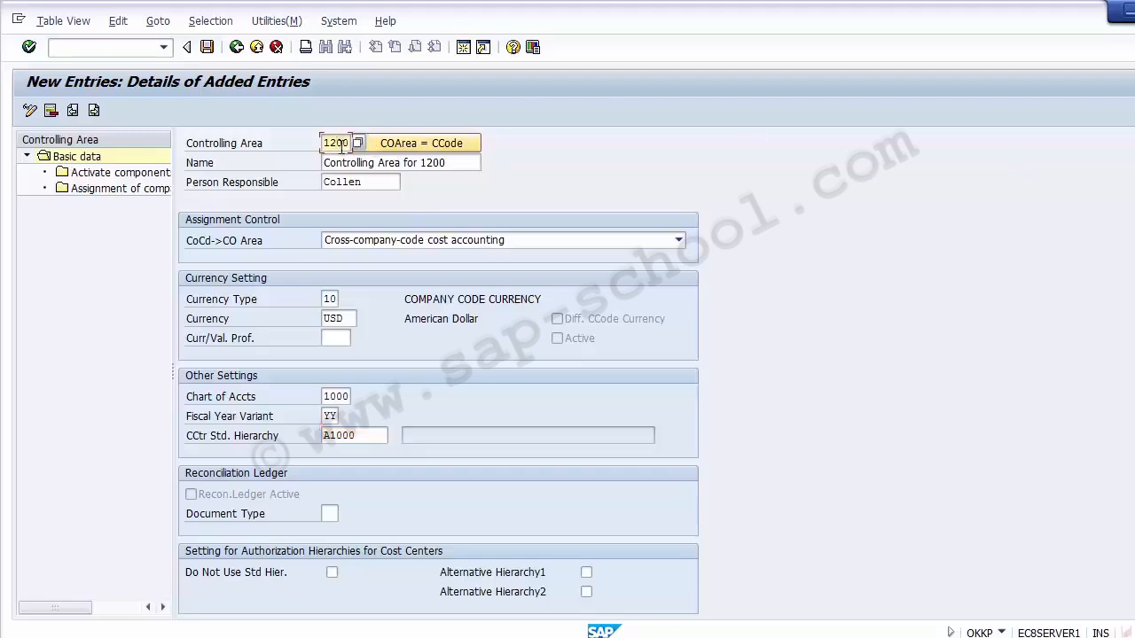
pyautogui.click(342, 162)
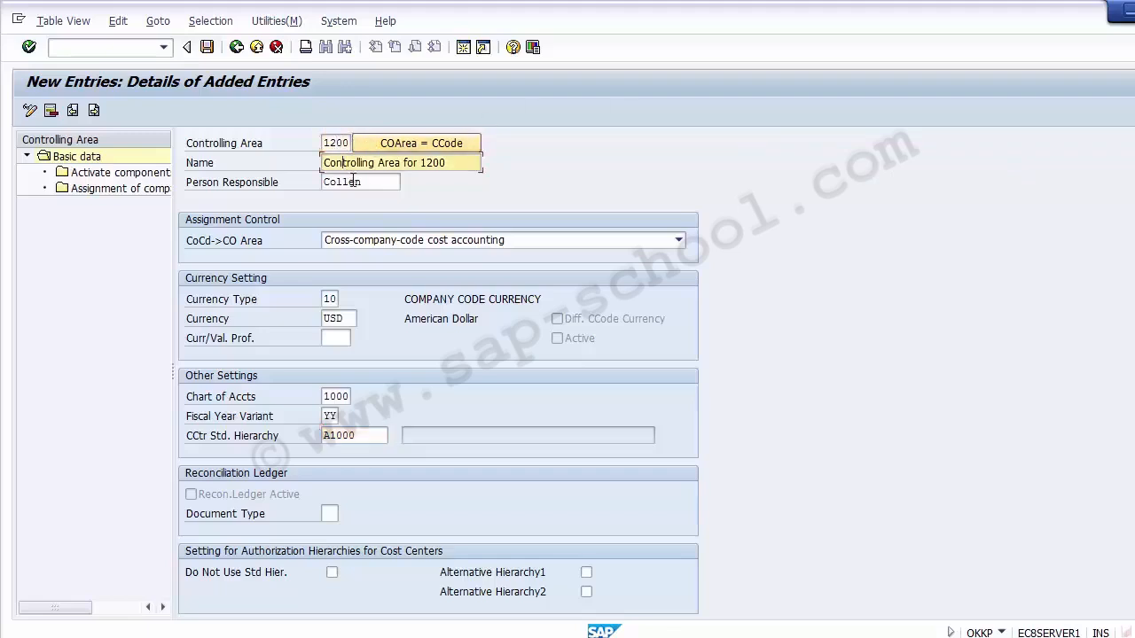
pyautogui.click(354, 182)
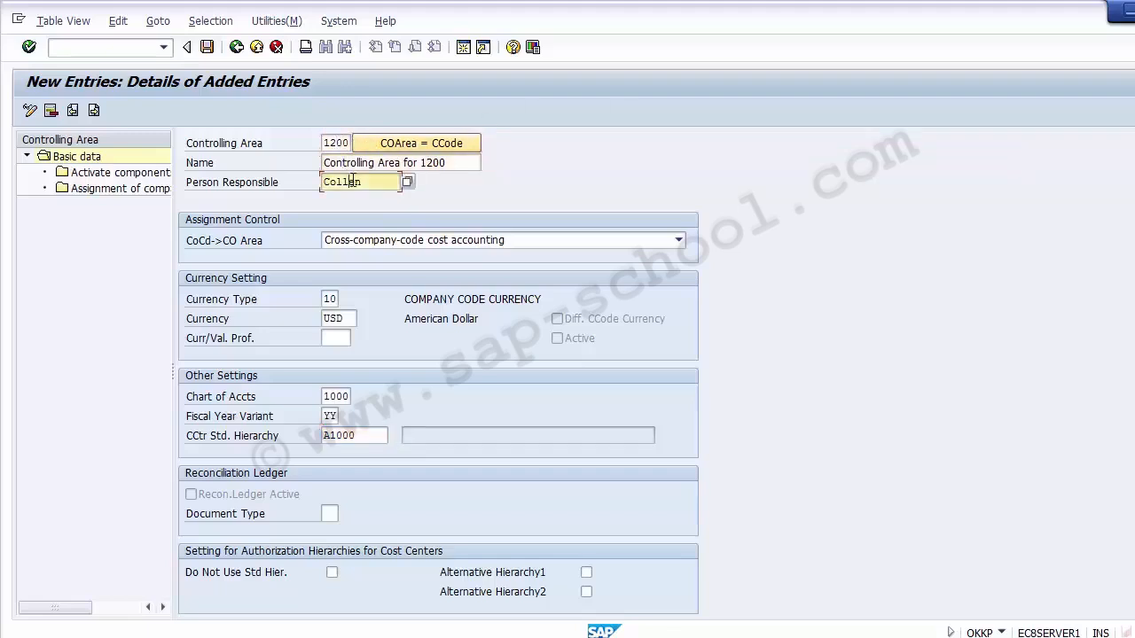
pyautogui.click(234, 250)
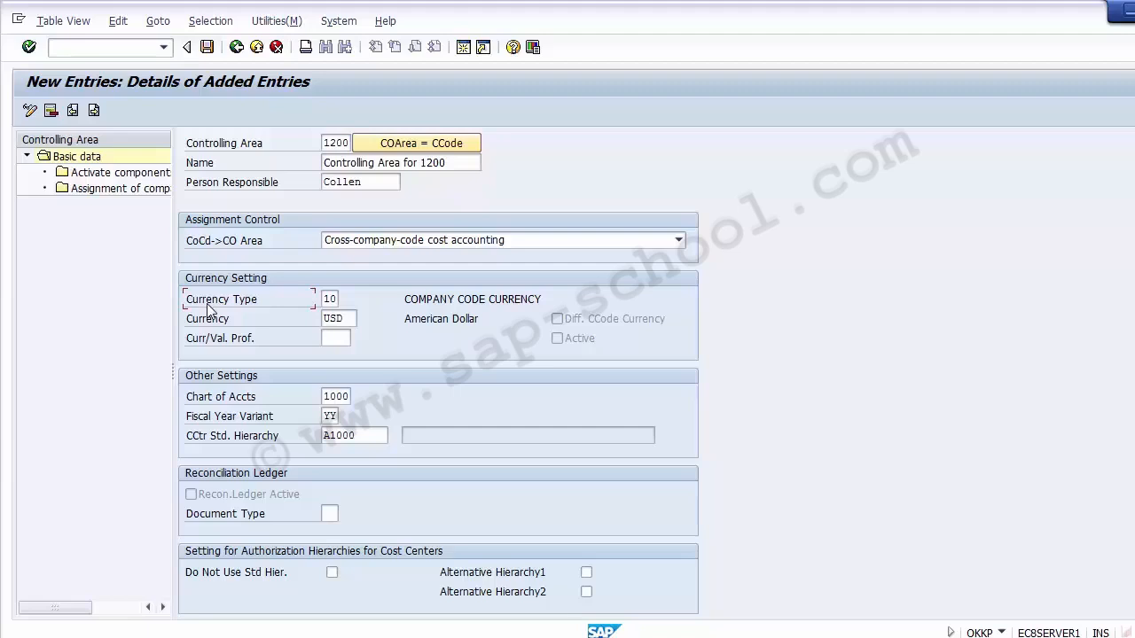
pyautogui.click(217, 396)
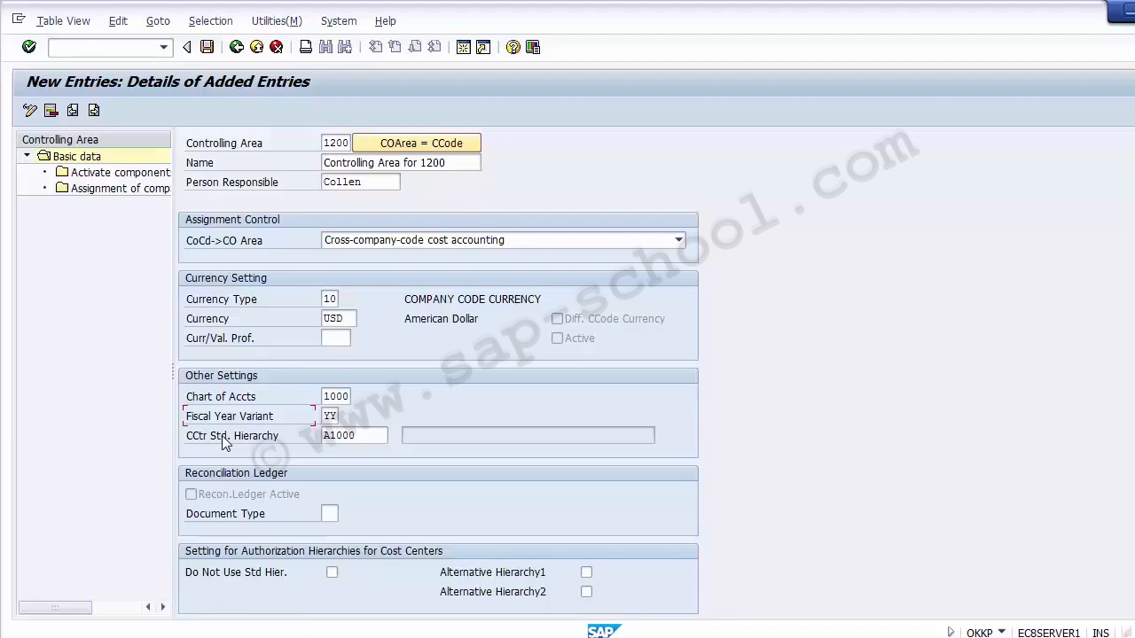
pyautogui.click(207, 47)
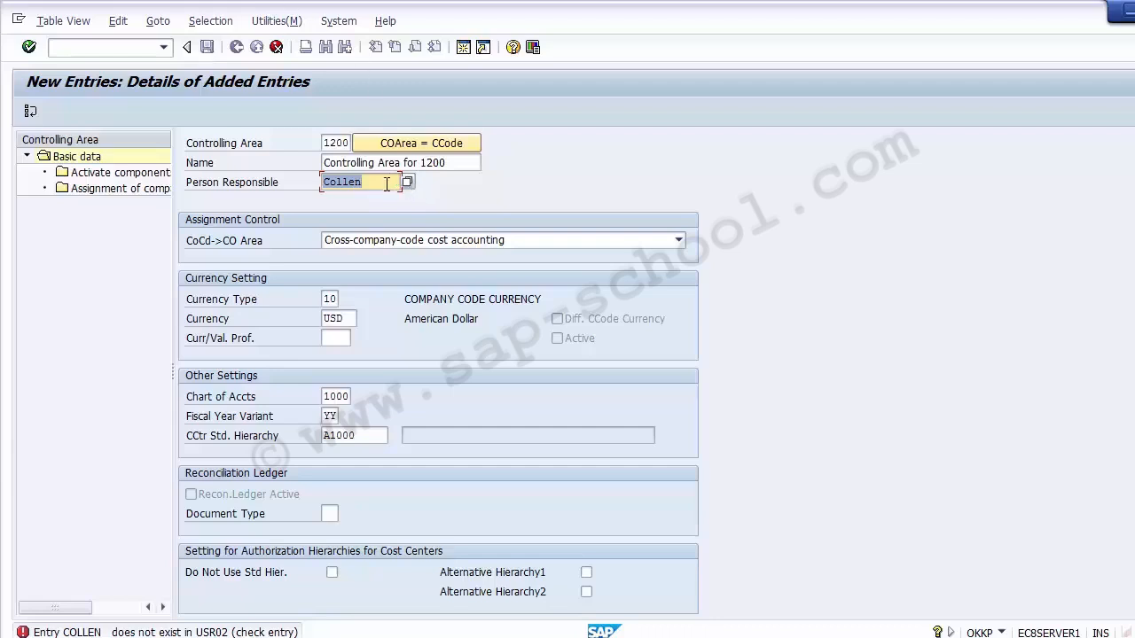
# Clear the person responsible for the controlling area and open the list of possible user names for it
pyautogui.press('Delete')
pyautogui.press('Return')
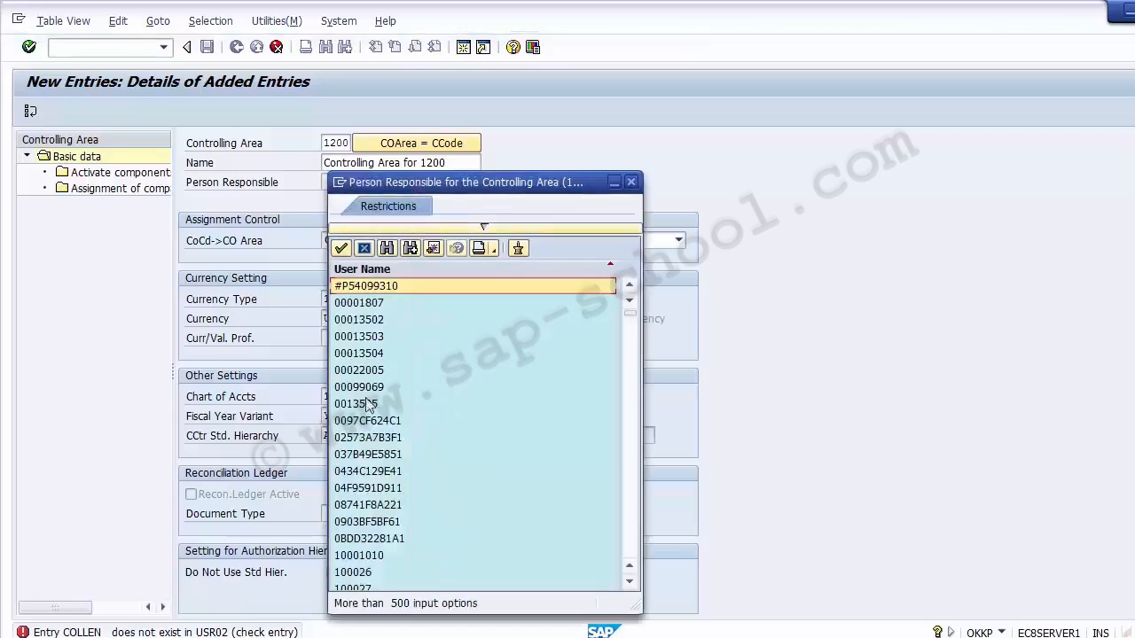
# Look through the list of user names for a person responsible and close it without choosing one
pyautogui.click(368, 440)
pyautogui.press('Down')
pyautogui.press('Down')
pyautogui.press('Down')
pyautogui.press('Down')
pyautogui.press('Down')
pyautogui.press('Down')
pyautogui.press('Down')
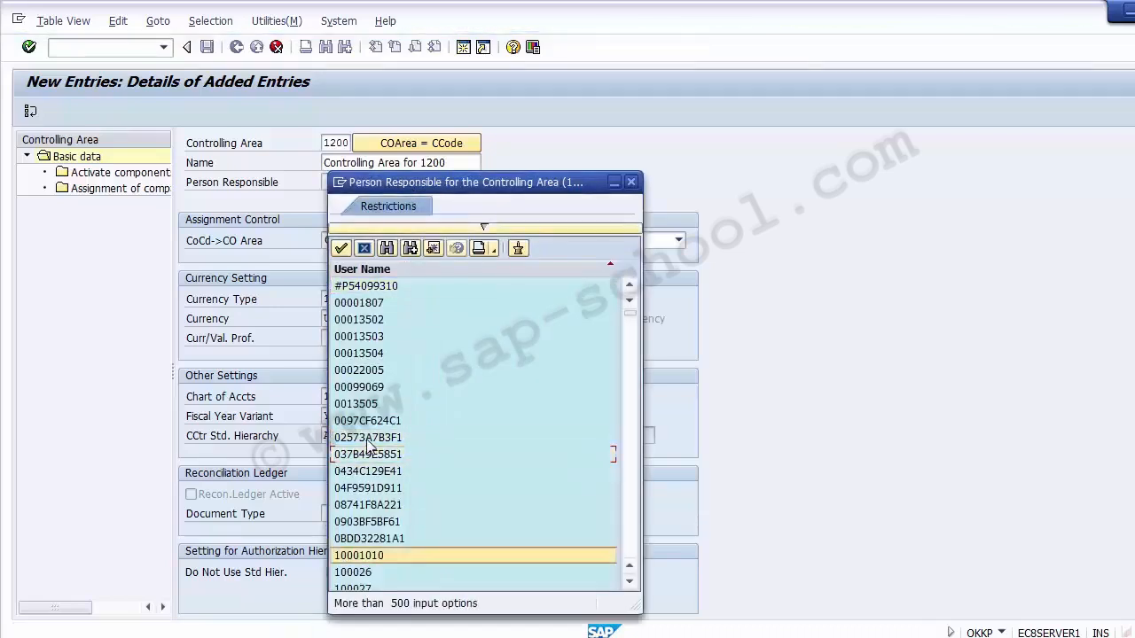
pyautogui.press('Down')
pyautogui.press('Down')
pyautogui.press('Down')
pyautogui.press('Down')
pyautogui.press('Down')
pyautogui.press('Down')
pyautogui.press('Down')
pyautogui.press('Down')
pyautogui.press('Down')
pyautogui.press('Down')
pyautogui.press('Down')
pyautogui.press('Down')
pyautogui.press('Down')
pyautogui.press('Down')
pyautogui.press('Down')
pyautogui.press('Down')
pyautogui.press('Down')
pyautogui.press('Down')
pyautogui.press('Down')
pyautogui.press('Down')
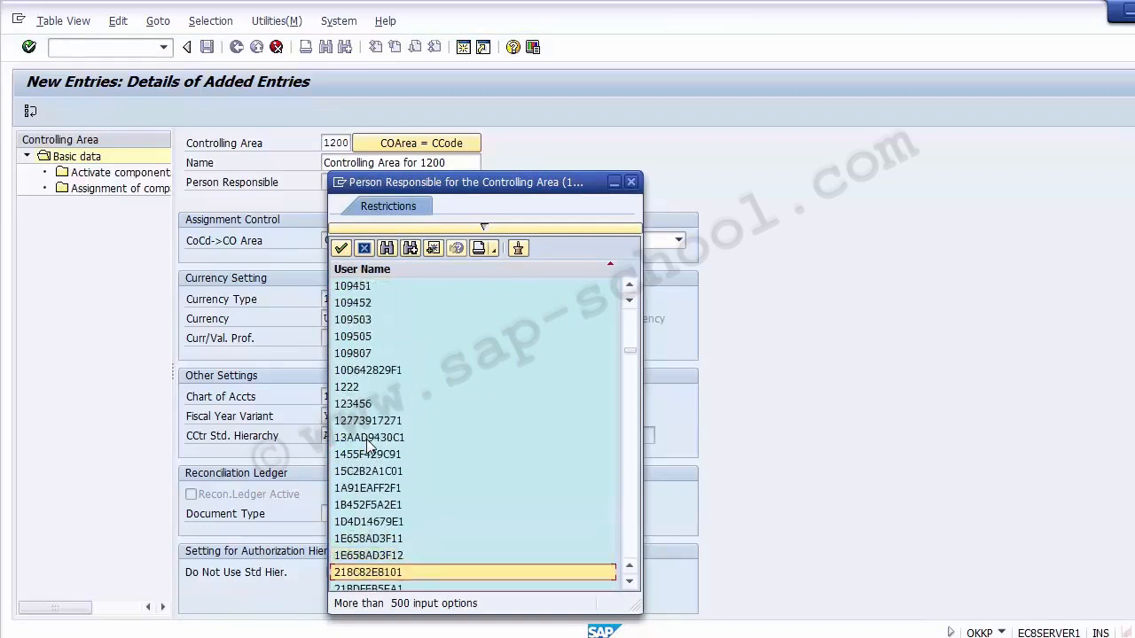
pyautogui.press('Down')
pyautogui.press('Down')
pyautogui.press('Down')
pyautogui.press('Down')
pyautogui.press('Down')
pyautogui.press('Down')
pyautogui.press('Down')
pyautogui.press('Down')
pyautogui.press('Down')
pyautogui.press('Down')
pyautogui.press('Down')
pyautogui.press('Down')
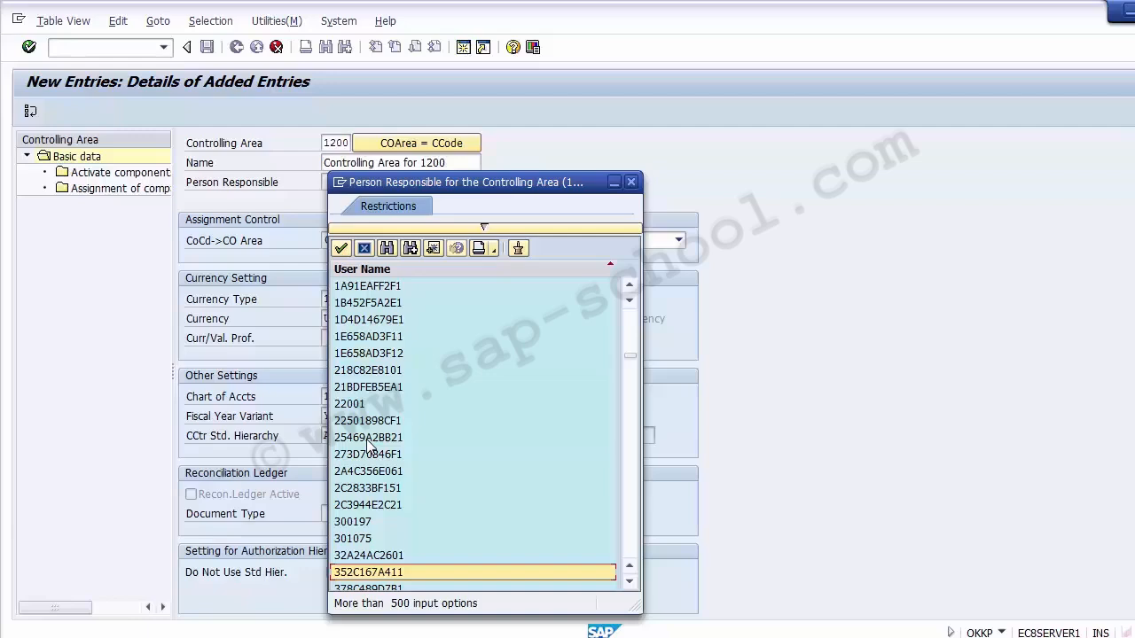
pyautogui.press('Down')
pyautogui.press('Down')
pyautogui.press('Down')
pyautogui.press('Down')
pyautogui.press('Down')
pyautogui.press('Down')
pyautogui.press('Down')
pyautogui.press('Down')
pyautogui.press('Down')
pyautogui.press('Down')
pyautogui.press('Down')
pyautogui.press('Down')
pyautogui.press('Down')
pyautogui.press('Down')
pyautogui.press('Down')
pyautogui.press('Down')
pyautogui.press('Down')
pyautogui.press('Down')
pyautogui.press('Down')
pyautogui.press('Down')
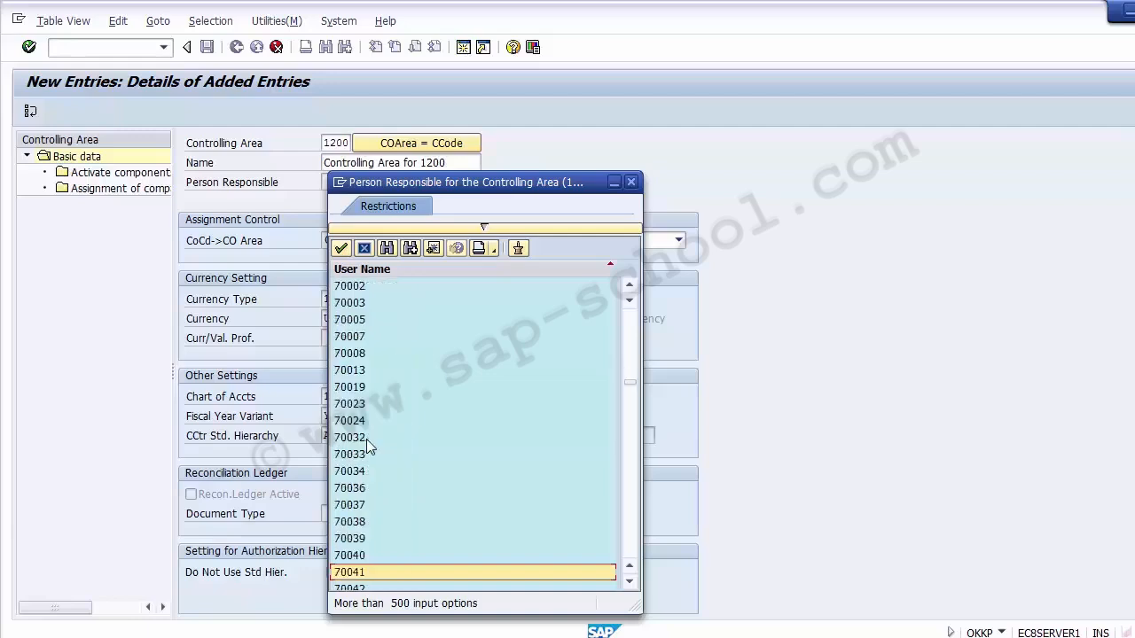
pyautogui.press('Down')
pyautogui.press('Down')
pyautogui.press('Down')
pyautogui.press('Down')
pyautogui.press('Down')
pyautogui.press('Down')
pyautogui.press('Down')
pyautogui.press('Down')
pyautogui.press('Down')
pyautogui.press('Down')
pyautogui.press('Down')
pyautogui.press('Down')
pyautogui.press('Down')
pyautogui.press('Down')
pyautogui.press('Down')
pyautogui.press('Down')
pyautogui.press('Down')
pyautogui.press('Down')
pyautogui.press('Down')
pyautogui.press('Down')
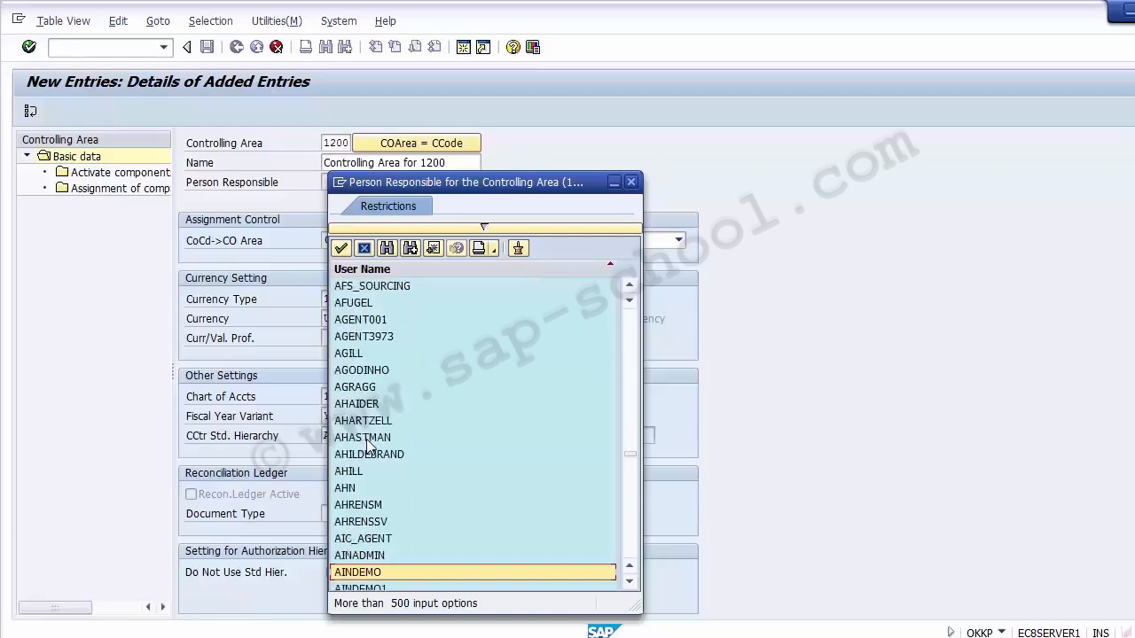
pyautogui.press('Up')
pyautogui.press('Up')
pyautogui.press('Up')
pyautogui.press('Up')
pyautogui.press('Up')
pyautogui.press('Up')
pyautogui.press('Up')
pyautogui.press('Up')
pyautogui.press('Up')
pyautogui.press('Up')
pyautogui.press('Up')
pyautogui.press('Up')
pyautogui.press('Up')
pyautogui.press('Up')
pyautogui.press('Up')
pyautogui.press('Up')
pyautogui.press('Up')
pyautogui.press('Up')
pyautogui.press('Up')
pyautogui.press('Up')
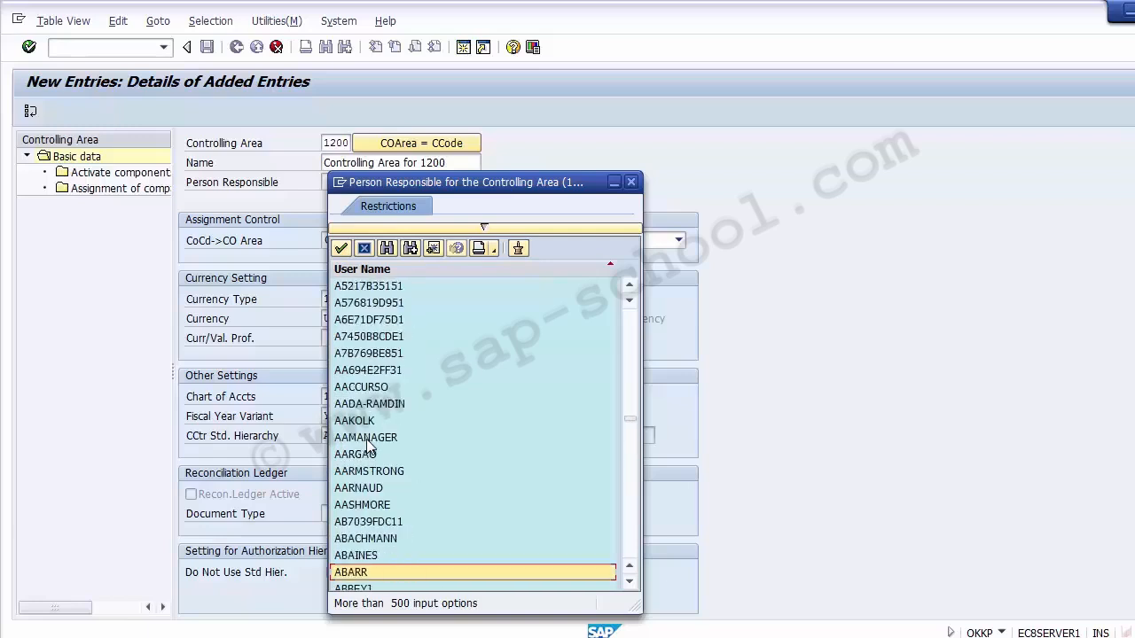
pyautogui.press('Down')
pyautogui.press('Down')
pyautogui.press('Down')
pyautogui.press('Down')
pyautogui.press('Down')
pyautogui.press('Down')
pyautogui.press('Down')
pyautogui.press('Down')
pyautogui.press('Down')
pyautogui.press('Down')
pyautogui.press('Down')
pyautogui.press('Down')
pyautogui.press('Down')
pyautogui.press('Down')
pyautogui.press('Down')
pyautogui.press('Down')
pyautogui.press('Down')
pyautogui.press('Down')
pyautogui.press('Down')
pyautogui.press('Down')
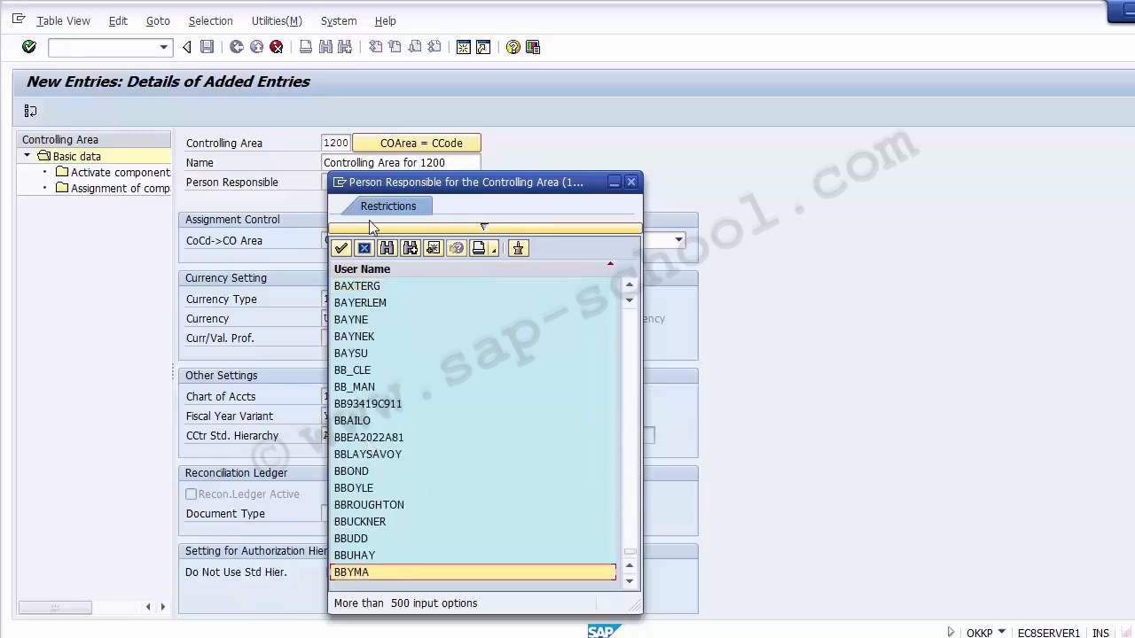
pyautogui.click(368, 252)
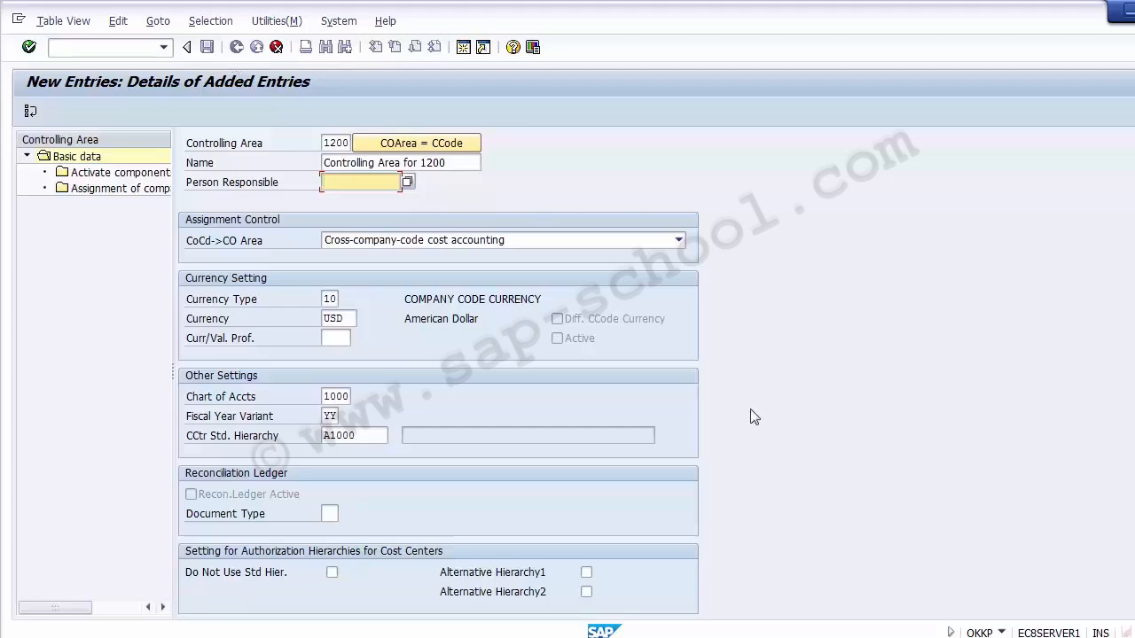
# Try to save controlling area 1200 without a person responsible, agreeing to create A1000 as its standard hierarchy
pyautogui.press('Return')
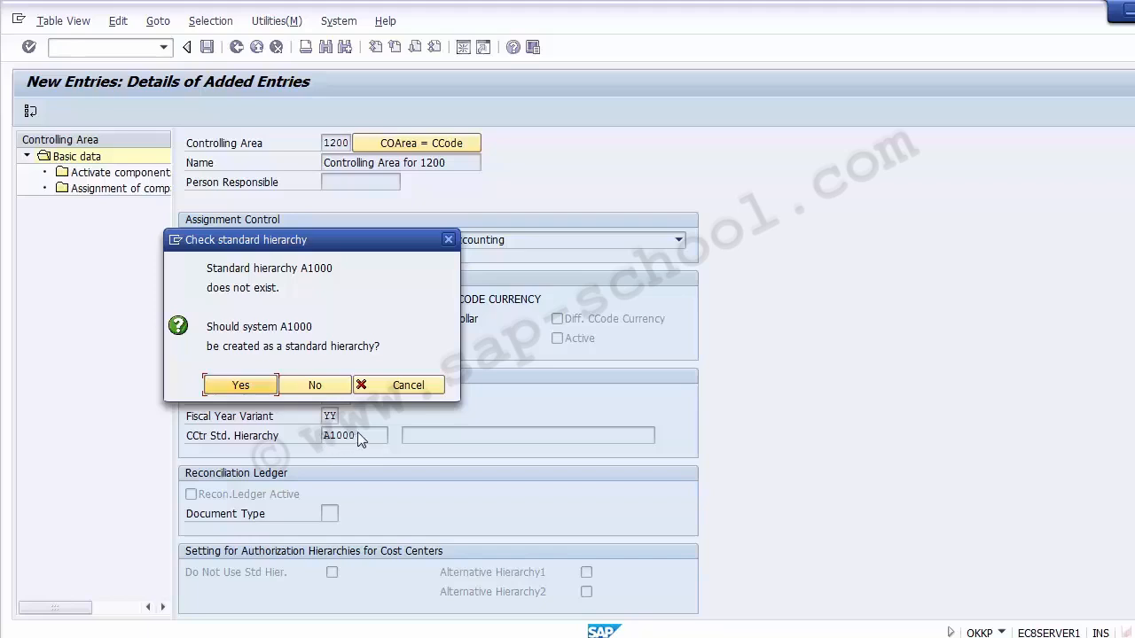
pyautogui.click(240, 387)
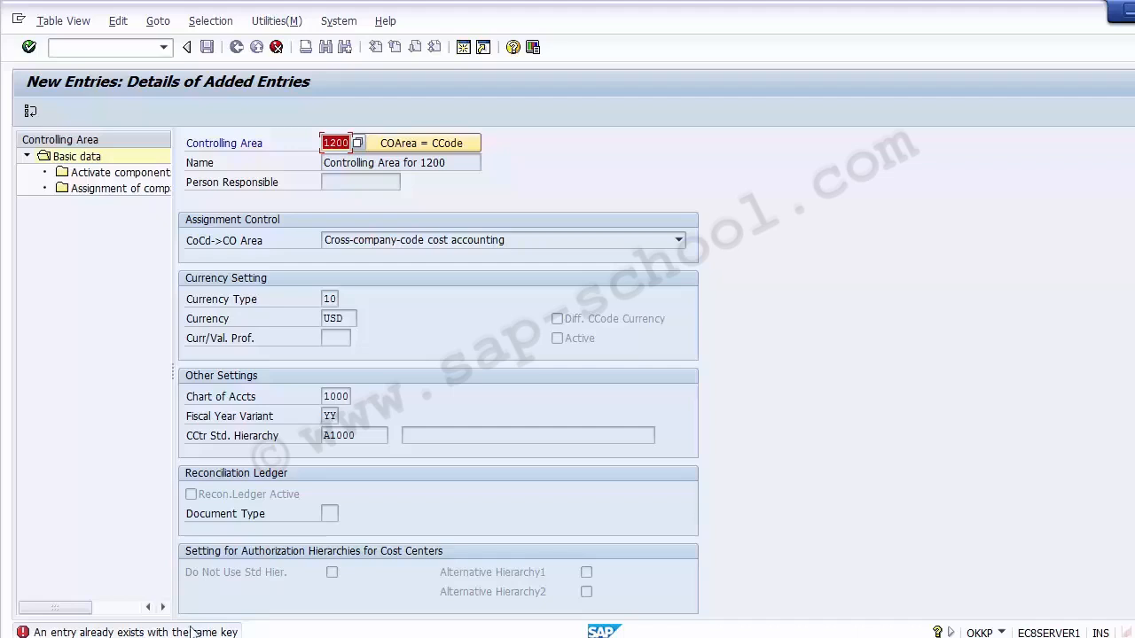
# Change the key of the new controlling area to Z100
pyautogui.click(324, 142)
pyautogui.doubleClick(325, 143)
pyautogui.write('2')
pyautogui.write('1')
pyautogui.write('00')
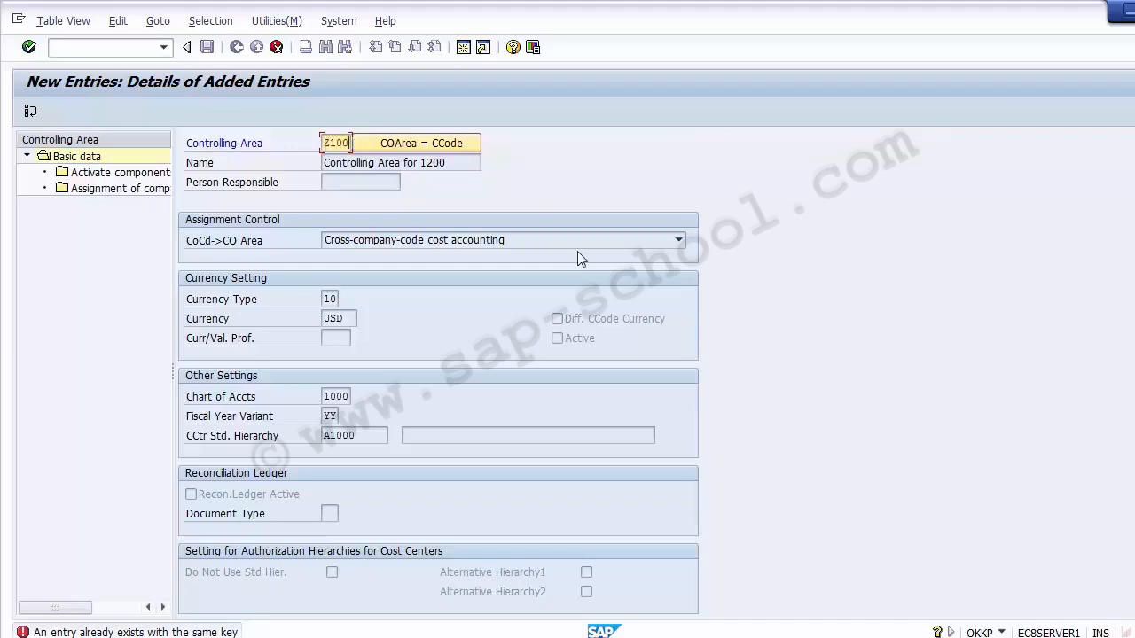
pyautogui.press('Return')
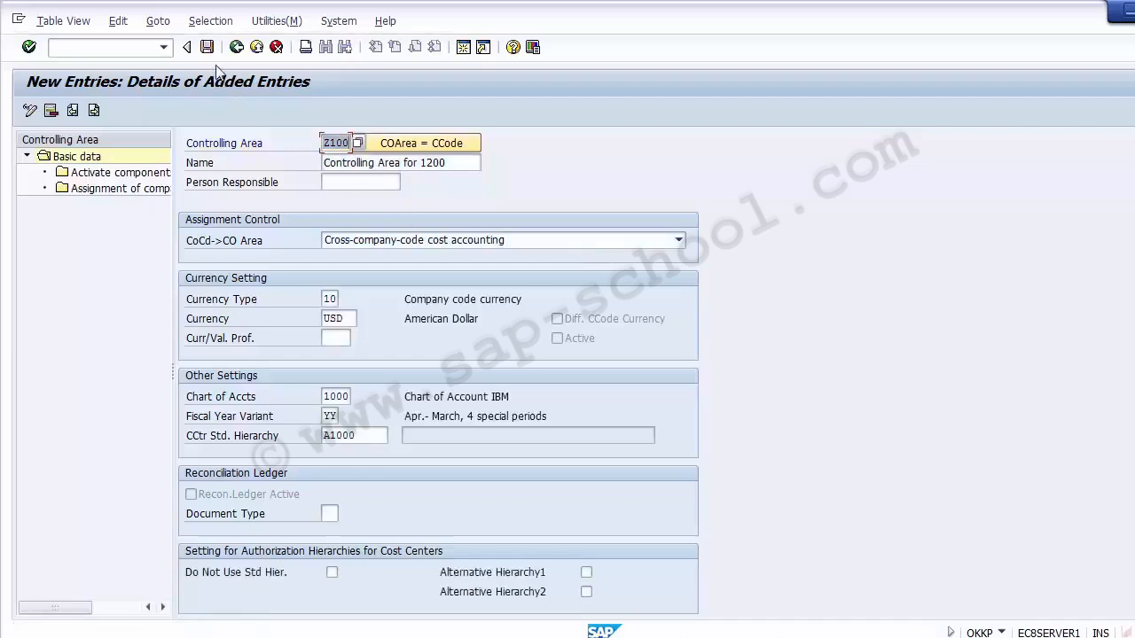
# Save controlling area Z100, creating A1000 as its standard hierarchy and recording the change in the FICO Configurations customizing request
pyautogui.click(207, 47)
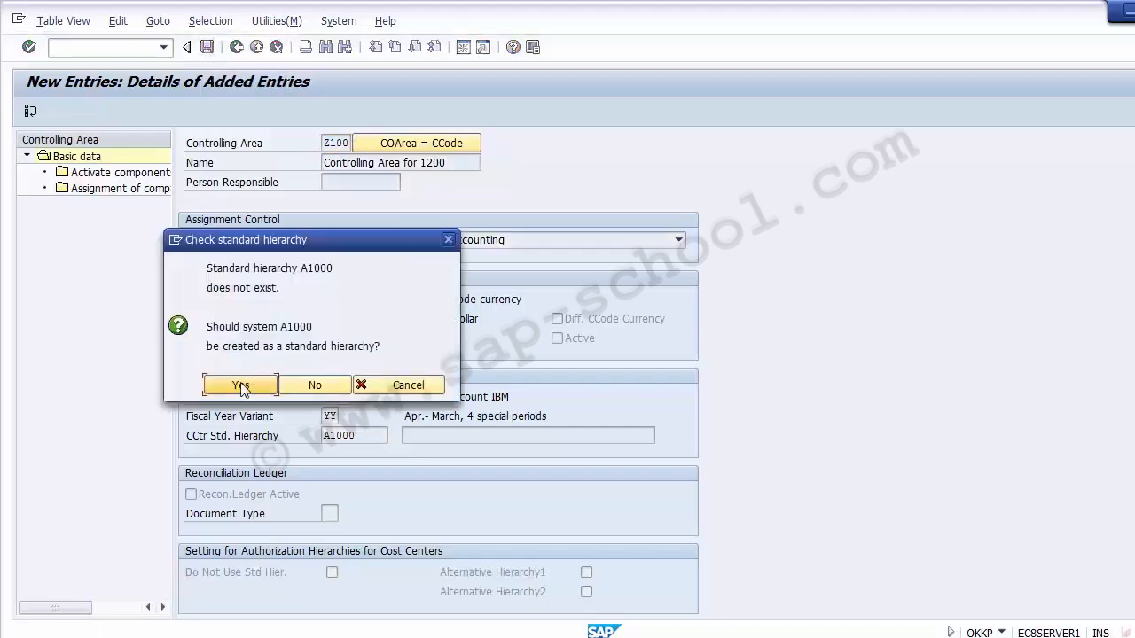
pyautogui.click(242, 387)
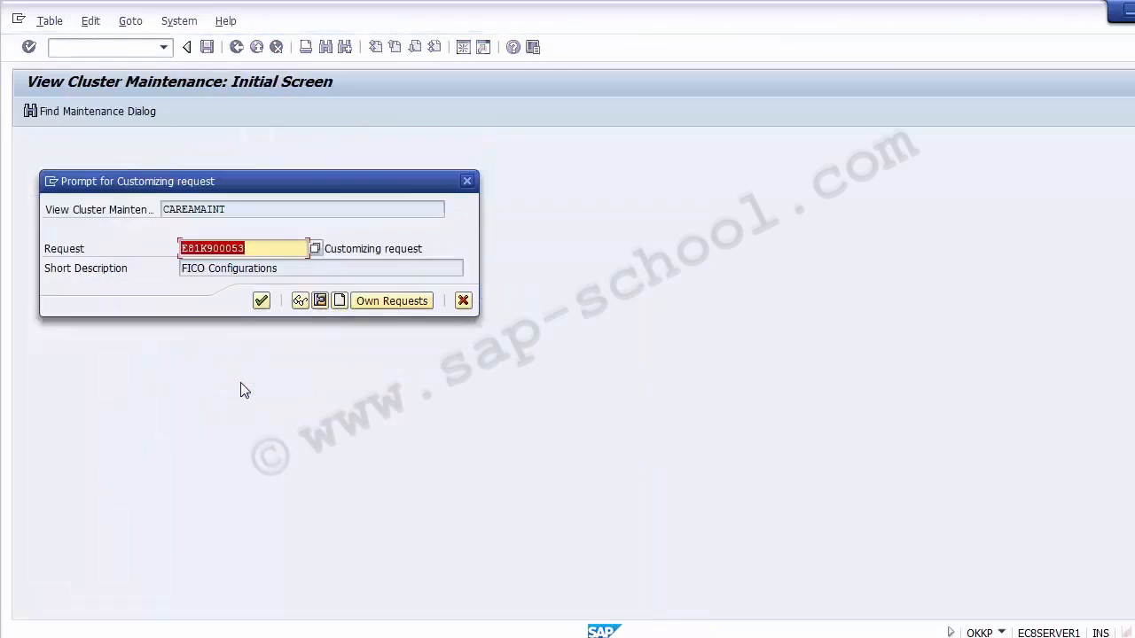
pyautogui.click(261, 302)
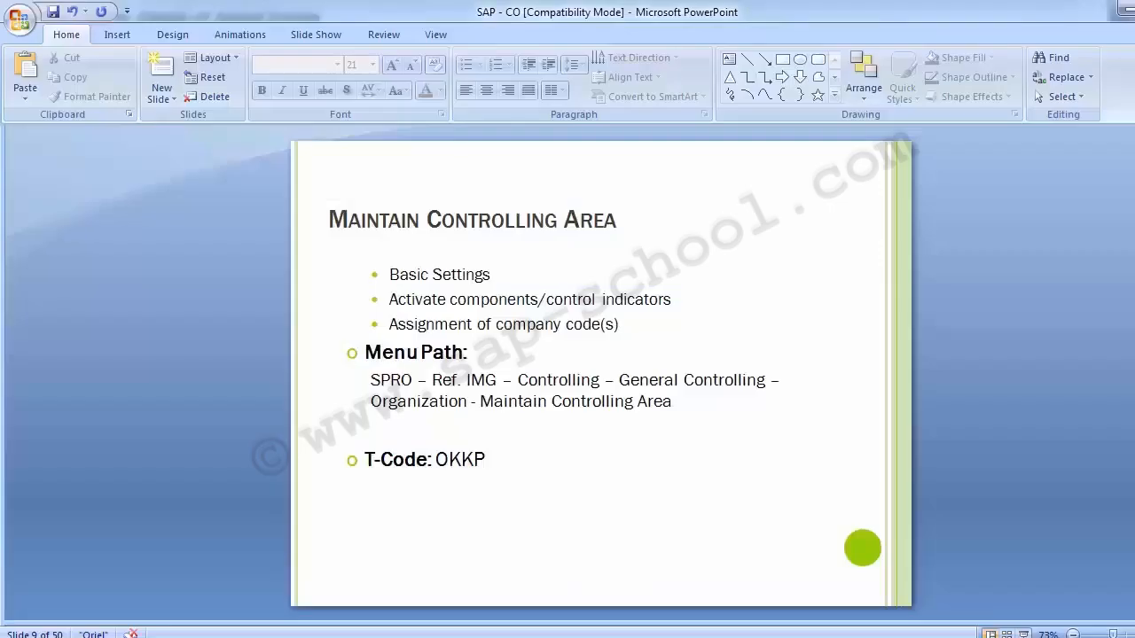
# Review the Maintain Controlling Area slide in PowerPoint, examining the basic settings, the company code assignment and the menu path
pyautogui.moveTo(490, 275); pyautogui.dragTo(390, 275)
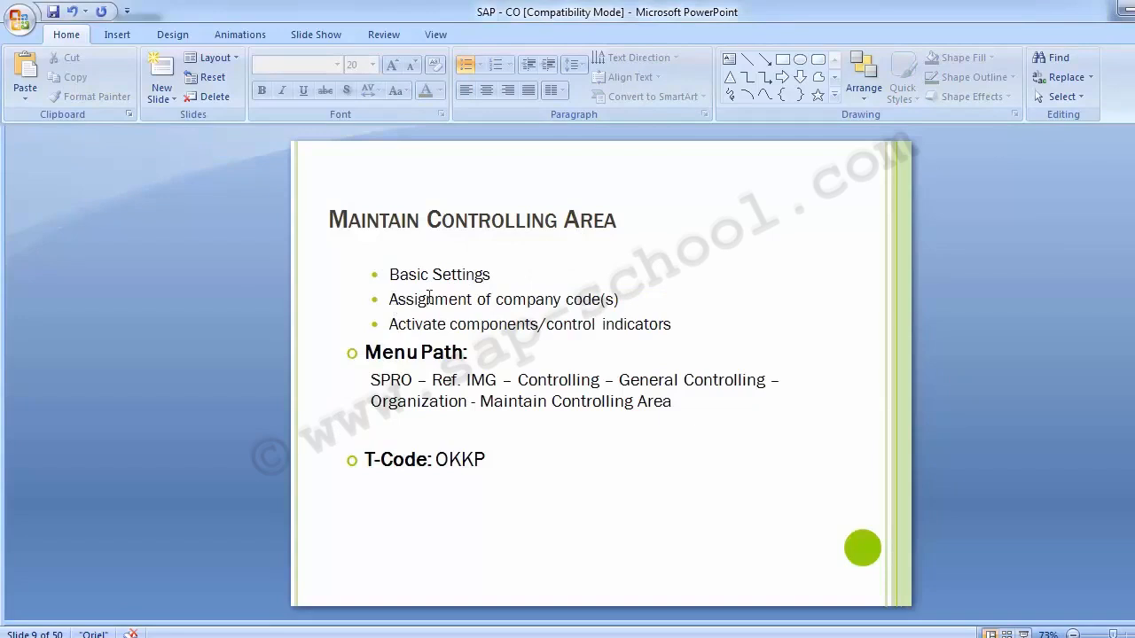
pyautogui.click(391, 299)
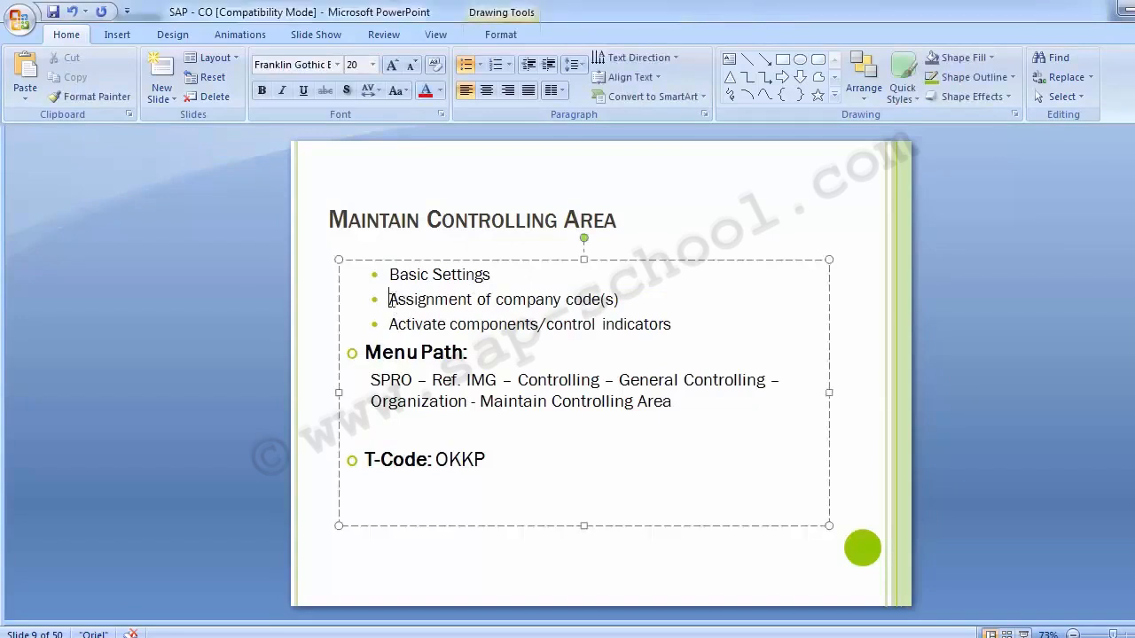
pyautogui.moveTo(390, 299); pyautogui.dragTo(635, 306)
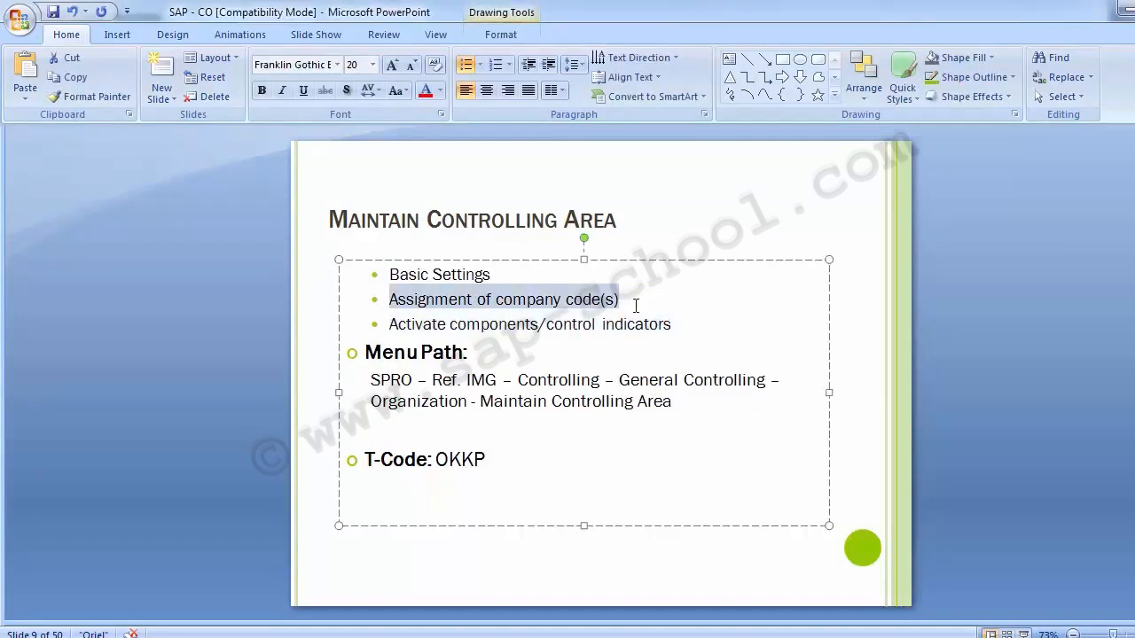
pyautogui.click(574, 303)
pyautogui.click(216, 358)
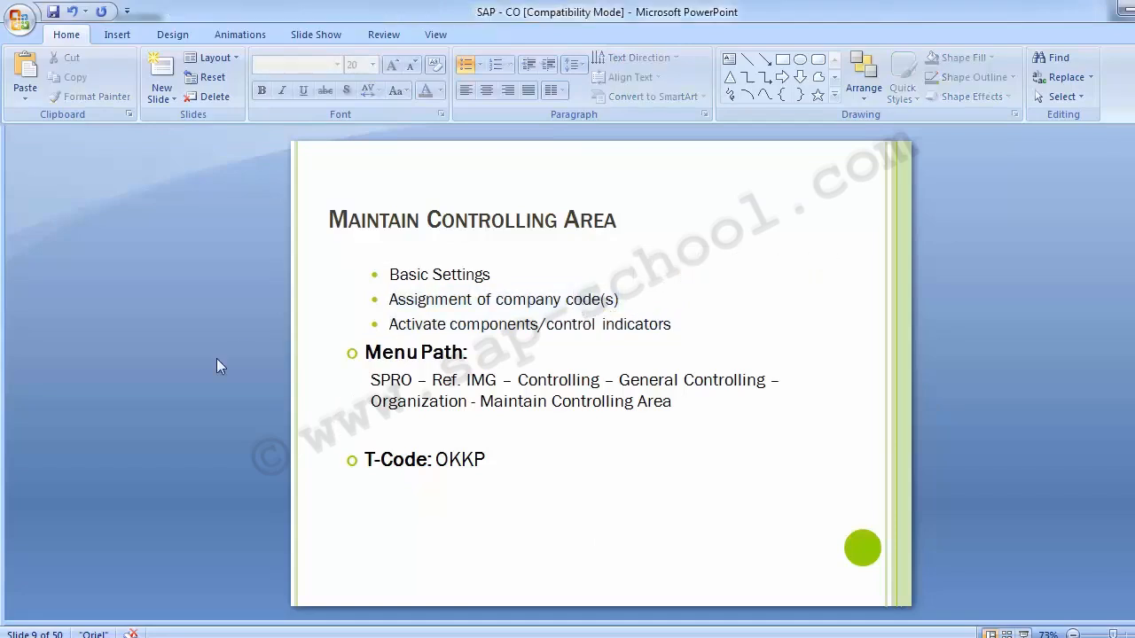
pyautogui.hotkey('alt', 'Tab')
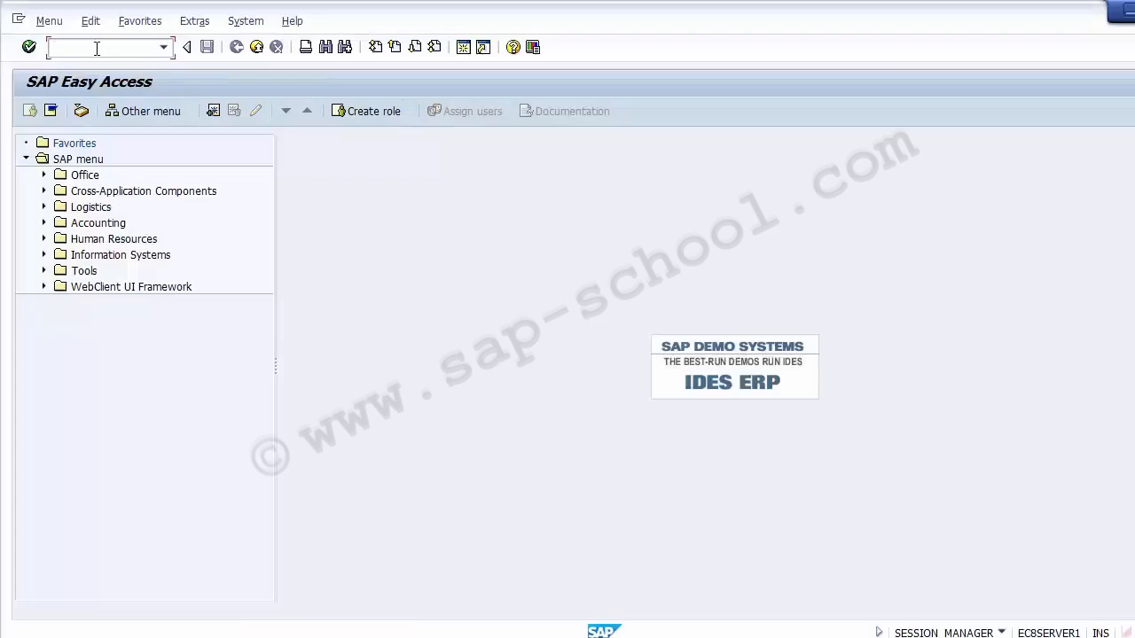
pyautogui.hotkey('alt', 'Tab')
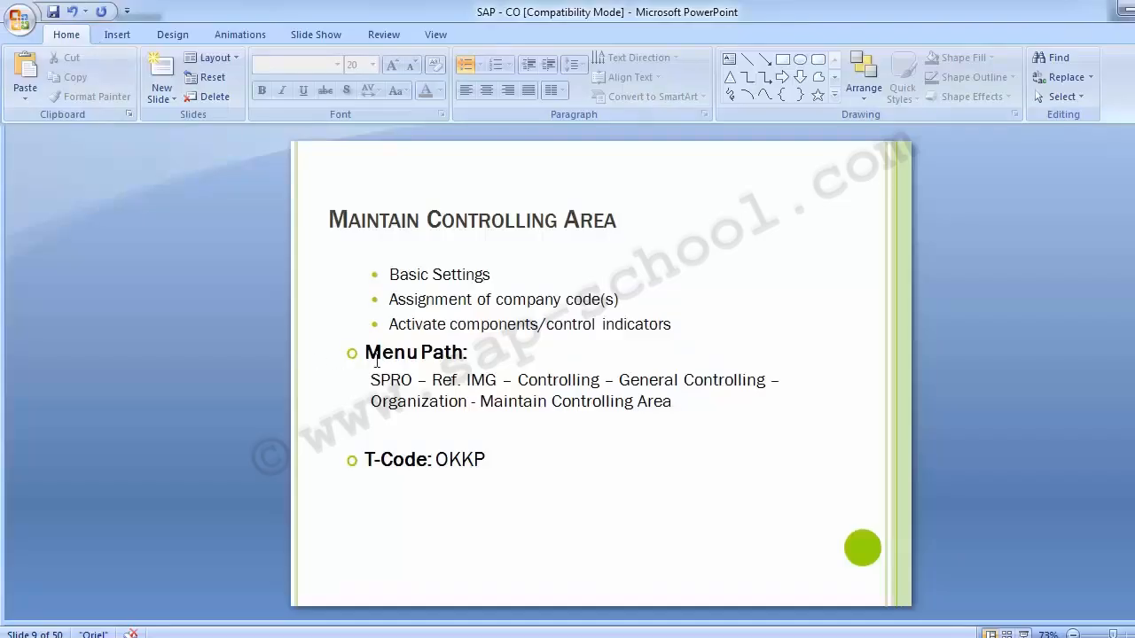
pyautogui.moveTo(372, 383)
pyautogui.mouseDown()
pyautogui.moveTo(559, 423)
pyautogui.moveTo(697, 411)
pyautogui.mouseUp()
# Switch to SAP and start the customizing transaction SPRO
pyautogui.hotkey('alt', 'Tab')
pyautogui.write('SPRO')
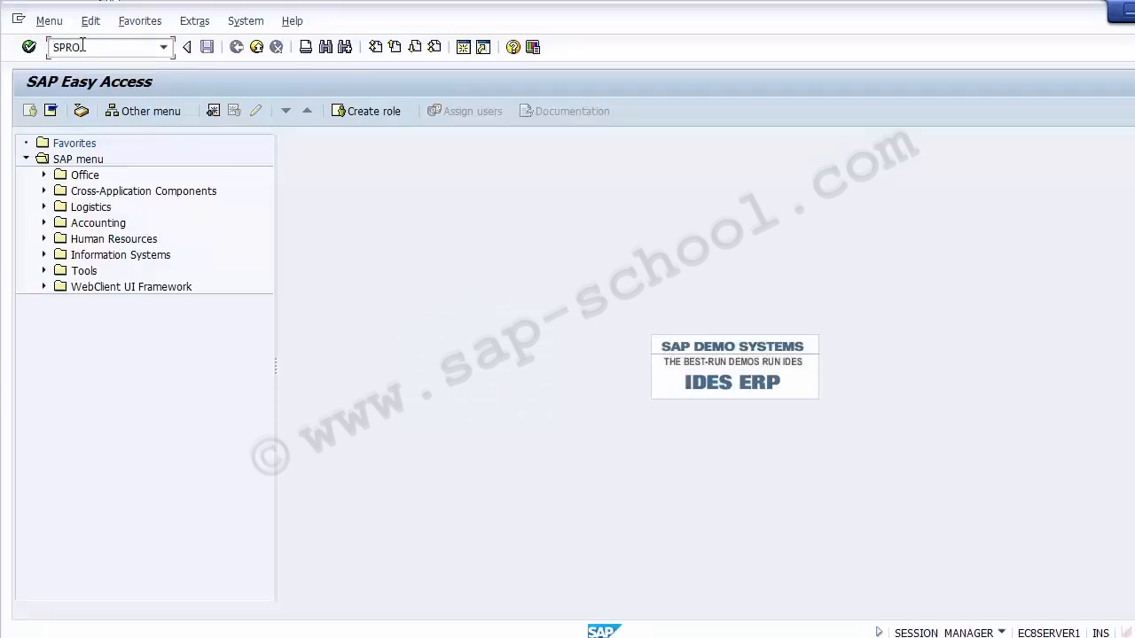
pyautogui.press('Return')
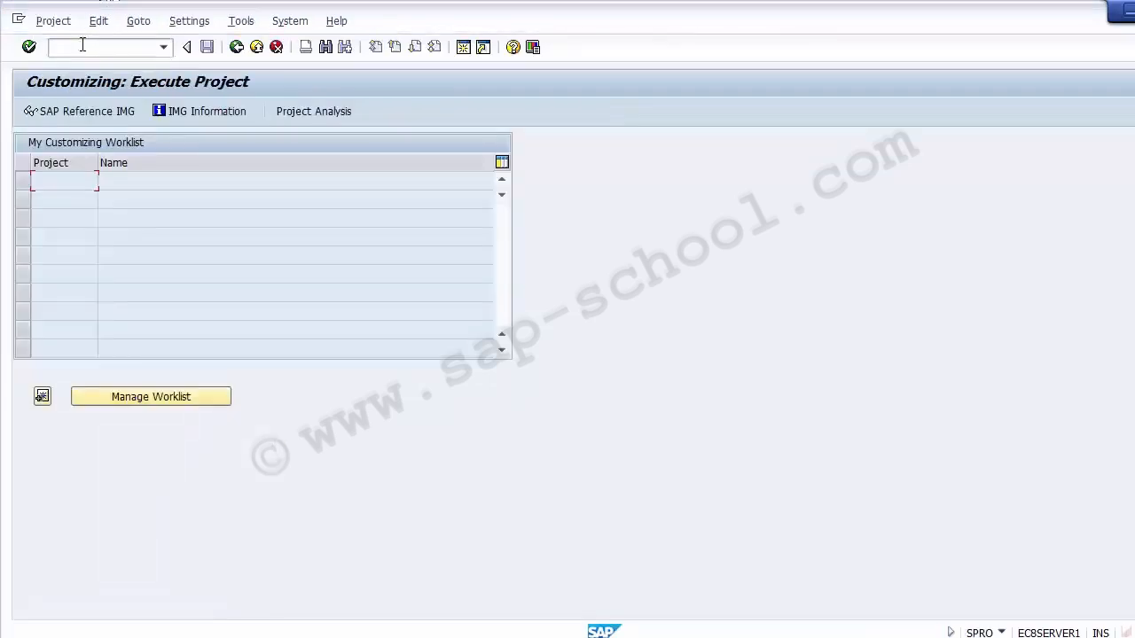
# Open the SAP Reference IMG and expand Controlling, General Controlling and Organization
pyautogui.click(78, 116)
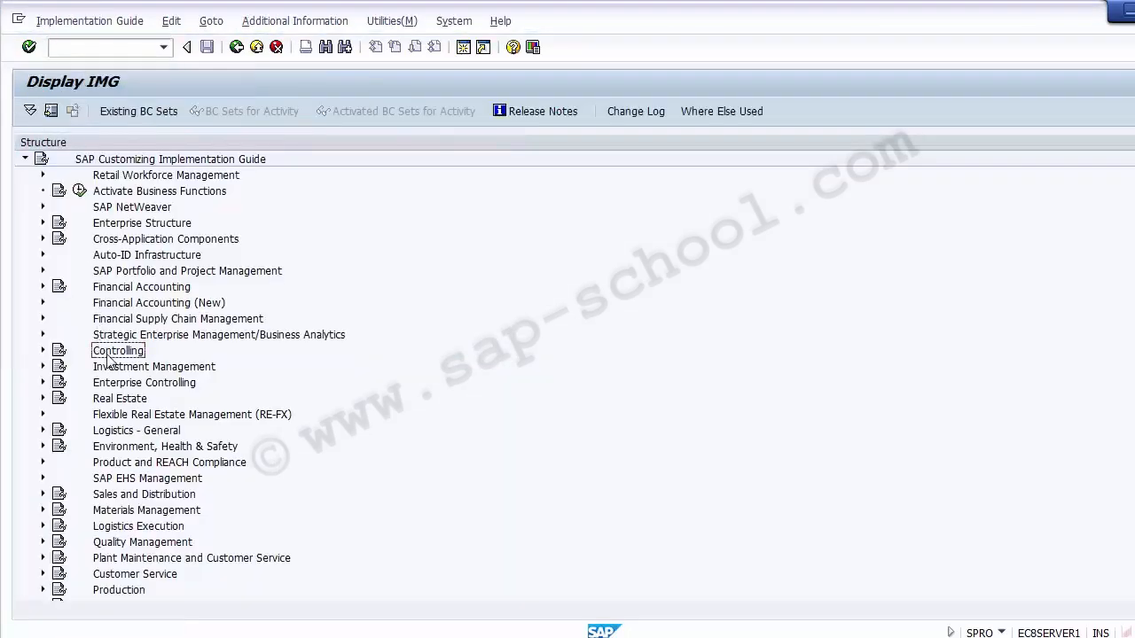
pyautogui.click(43, 351)
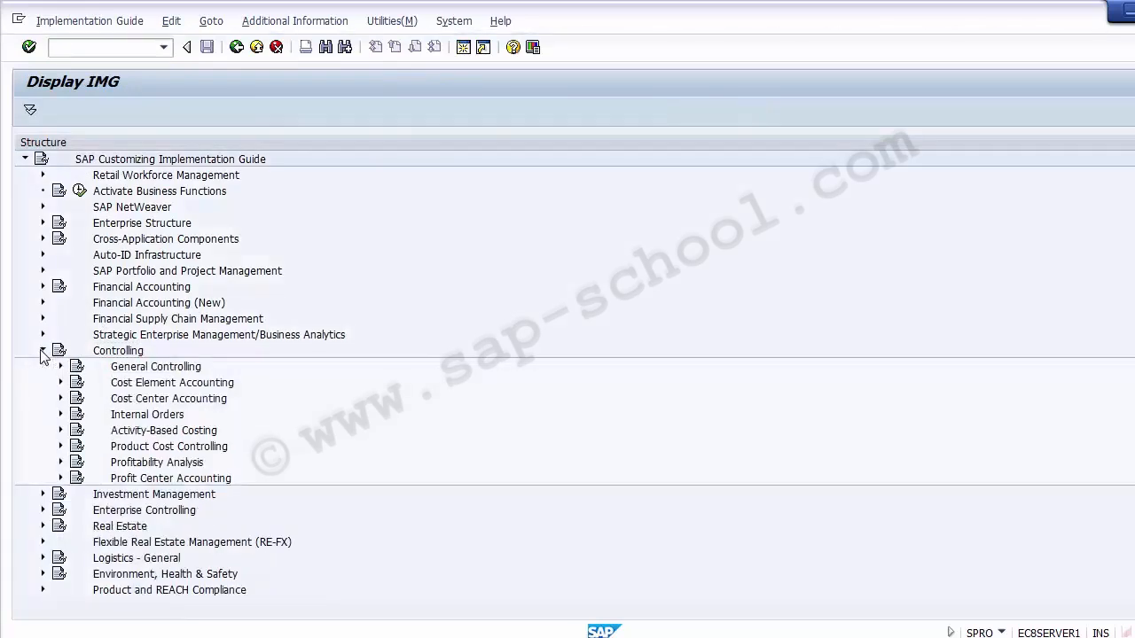
pyautogui.click(141, 371)
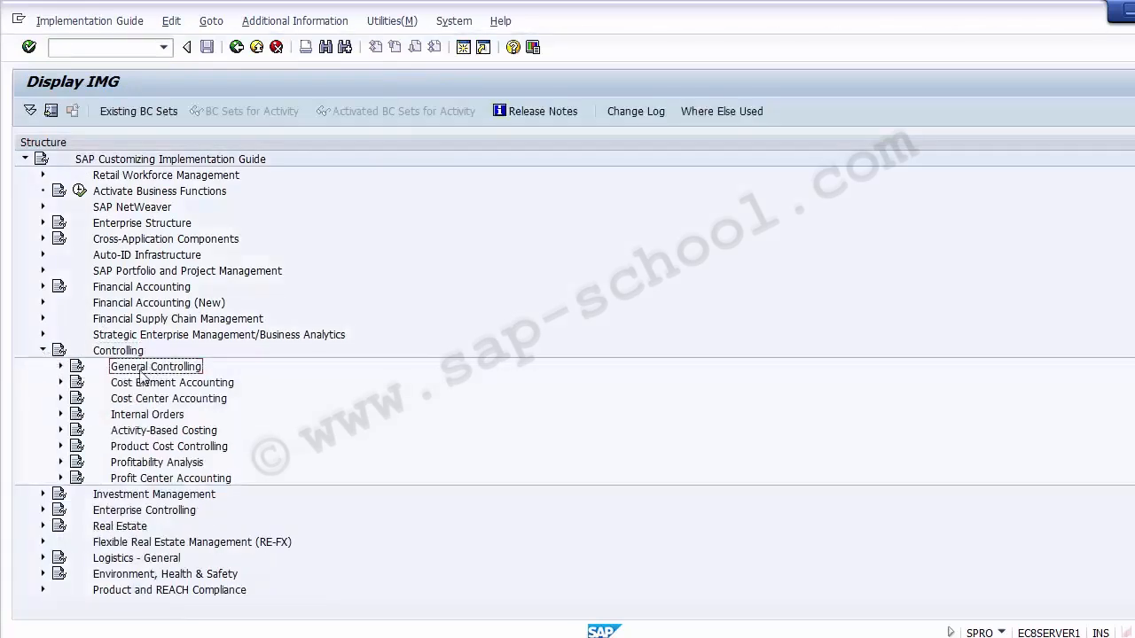
pyautogui.click(61, 366)
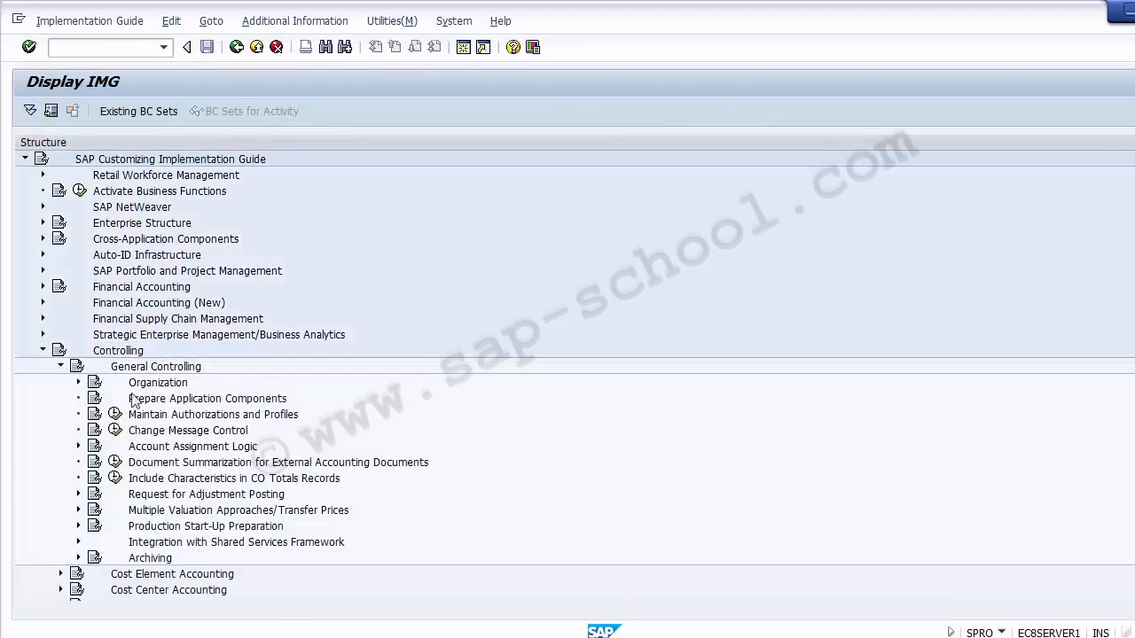
pyautogui.click(159, 384)
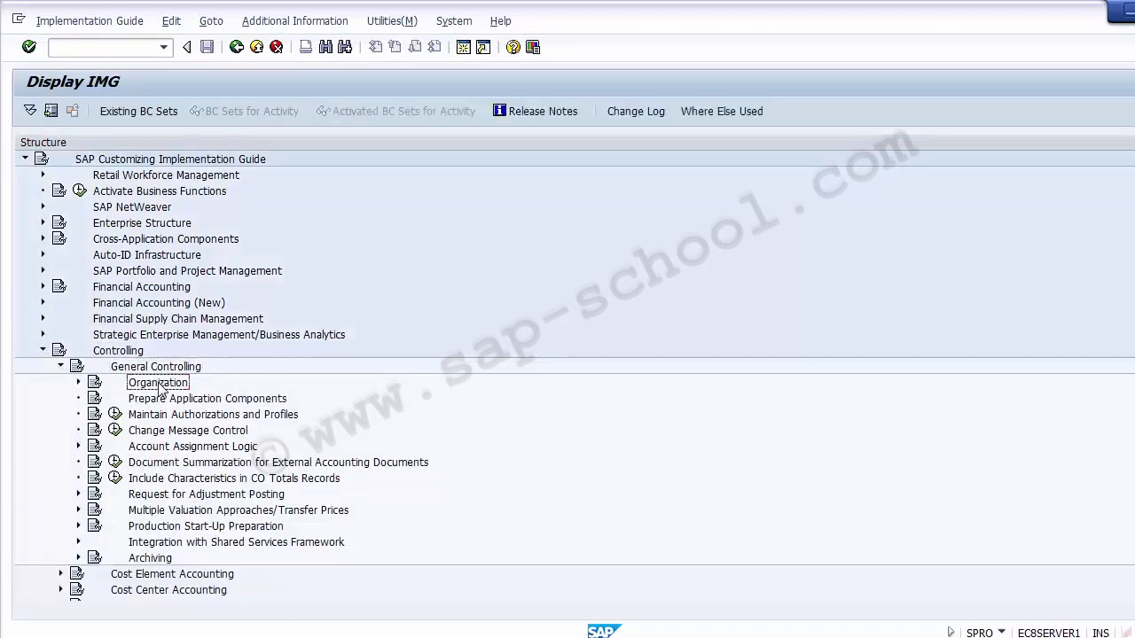
pyautogui.click(78, 382)
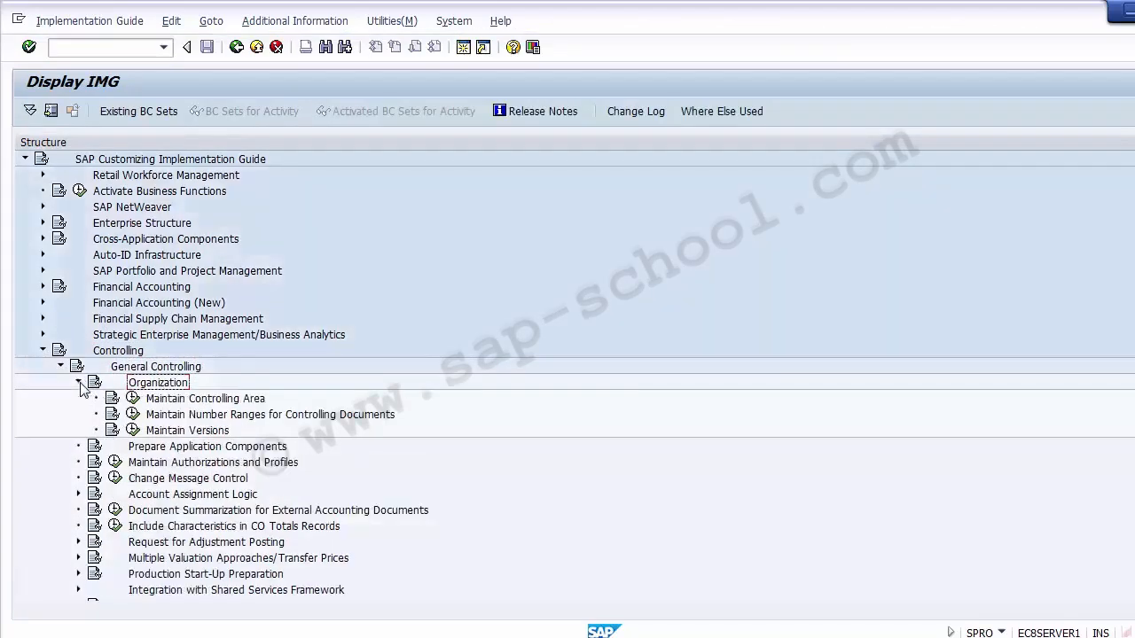
# Execute the Maintain Controlling Area customizing node and choose its Maintain Controlling Area activity
pyautogui.click(174, 401)
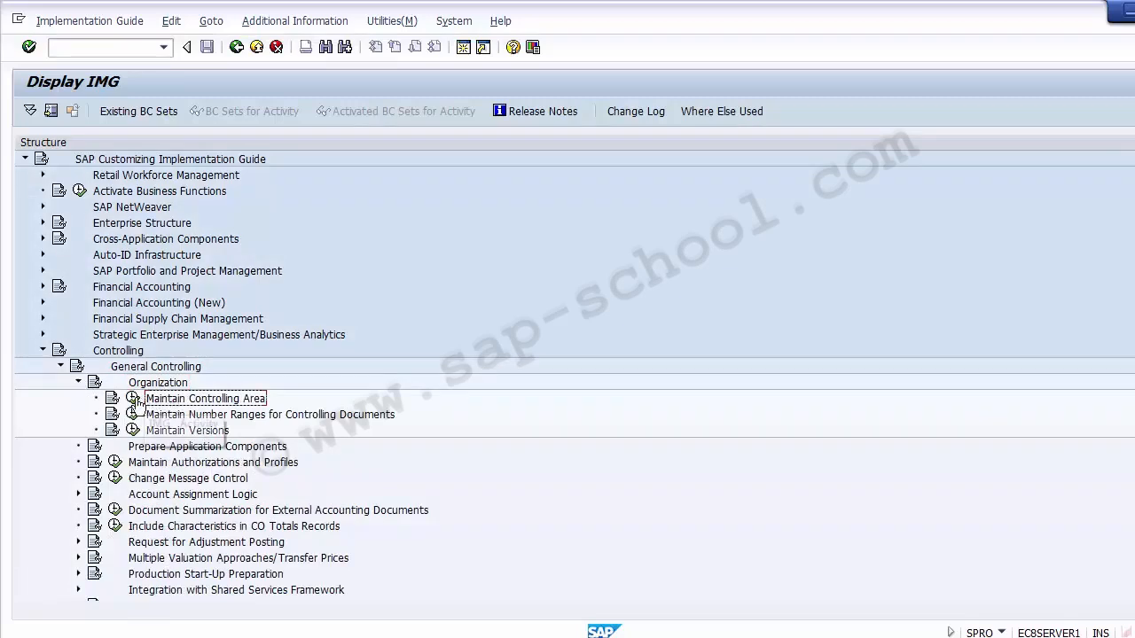
pyautogui.click(133, 401)
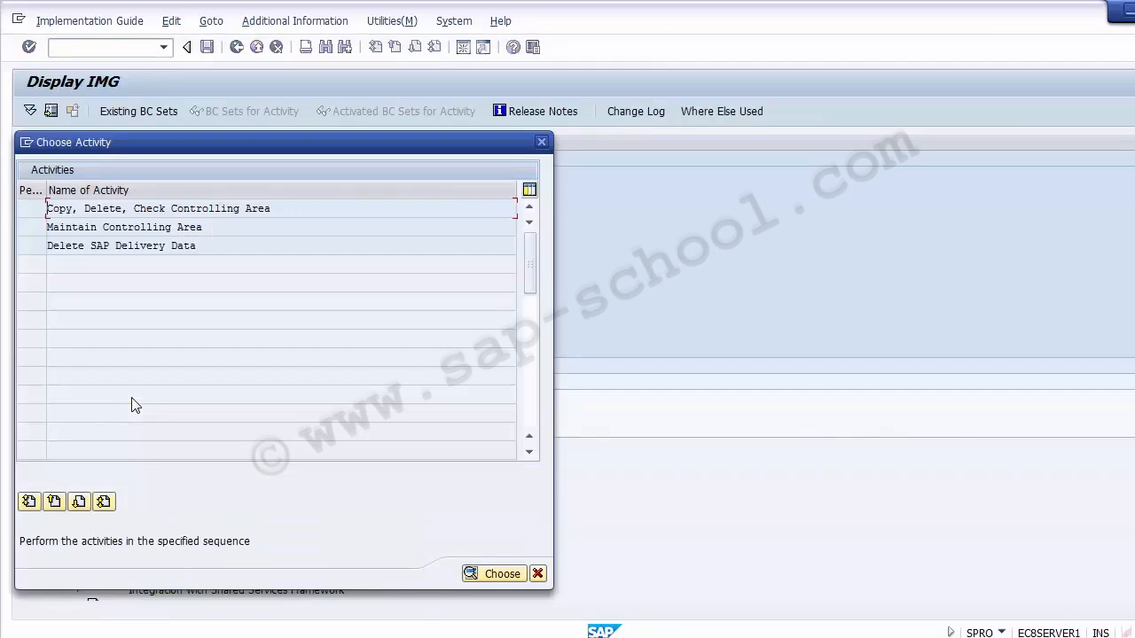
pyautogui.click(110, 227)
pyautogui.doubleClick(104, 228)
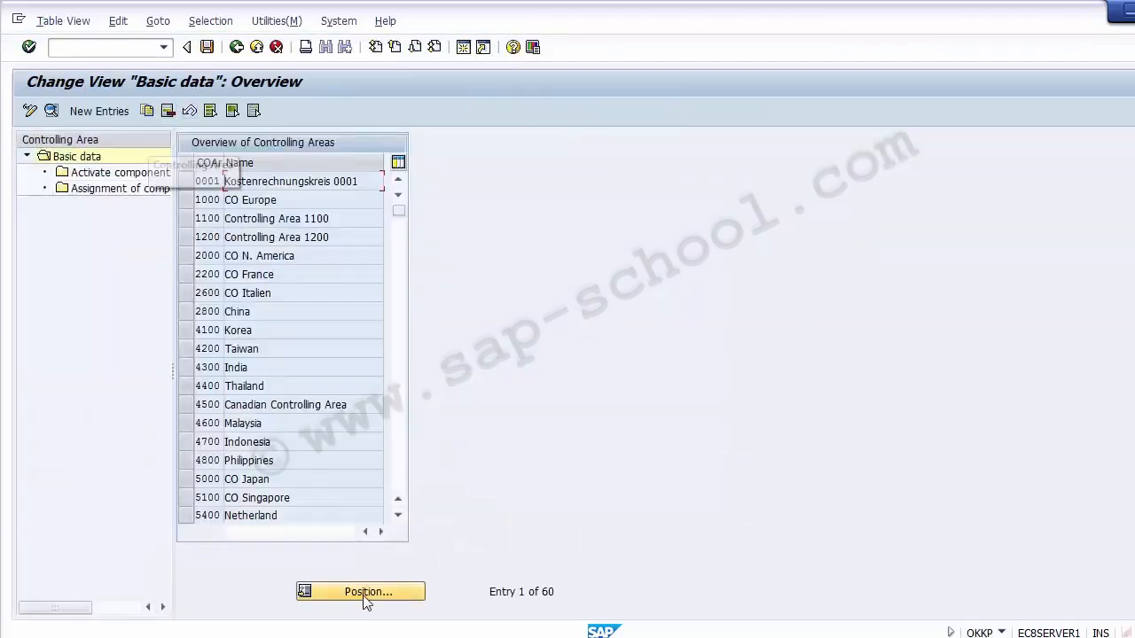
# Position the overview of controlling areas on entry Z100
pyautogui.click(355, 593)
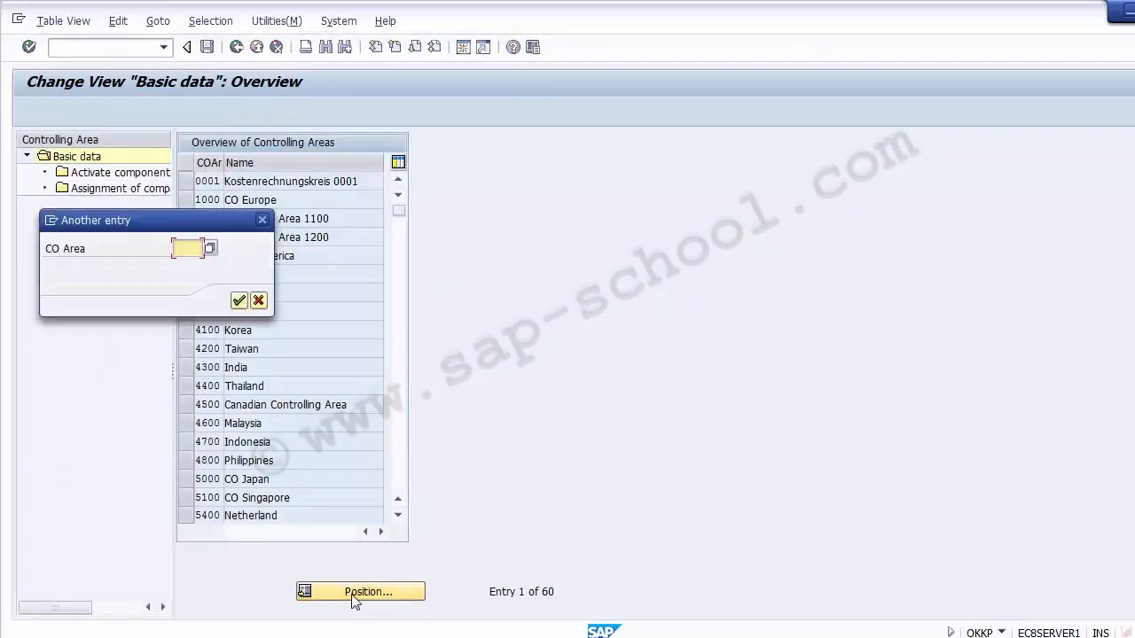
pyautogui.write('Z100')
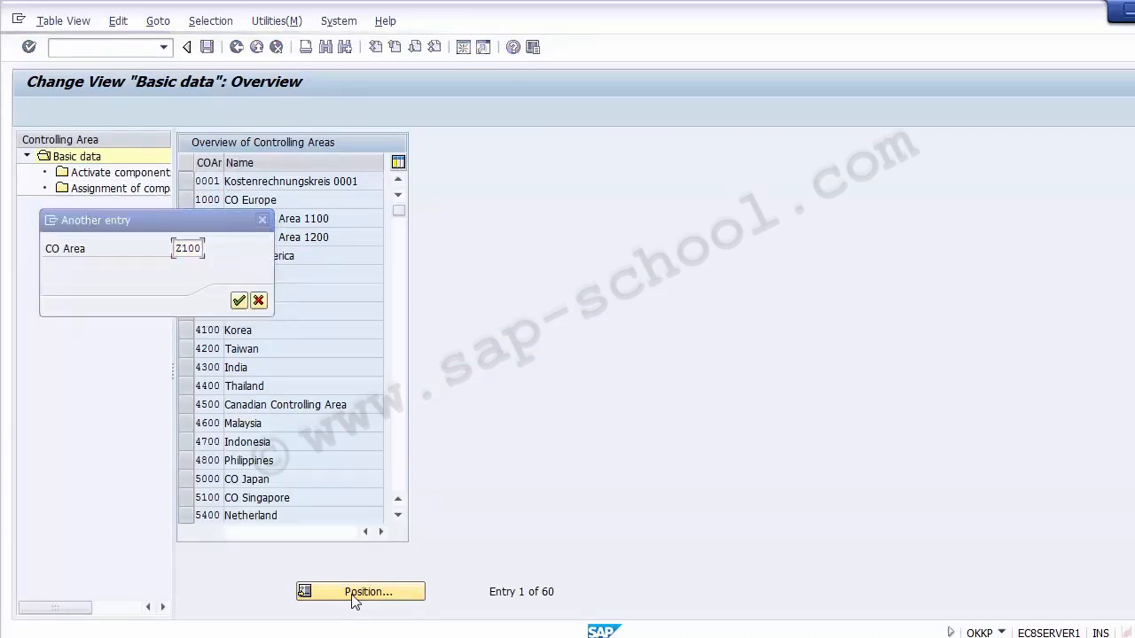
pyautogui.press('Return')
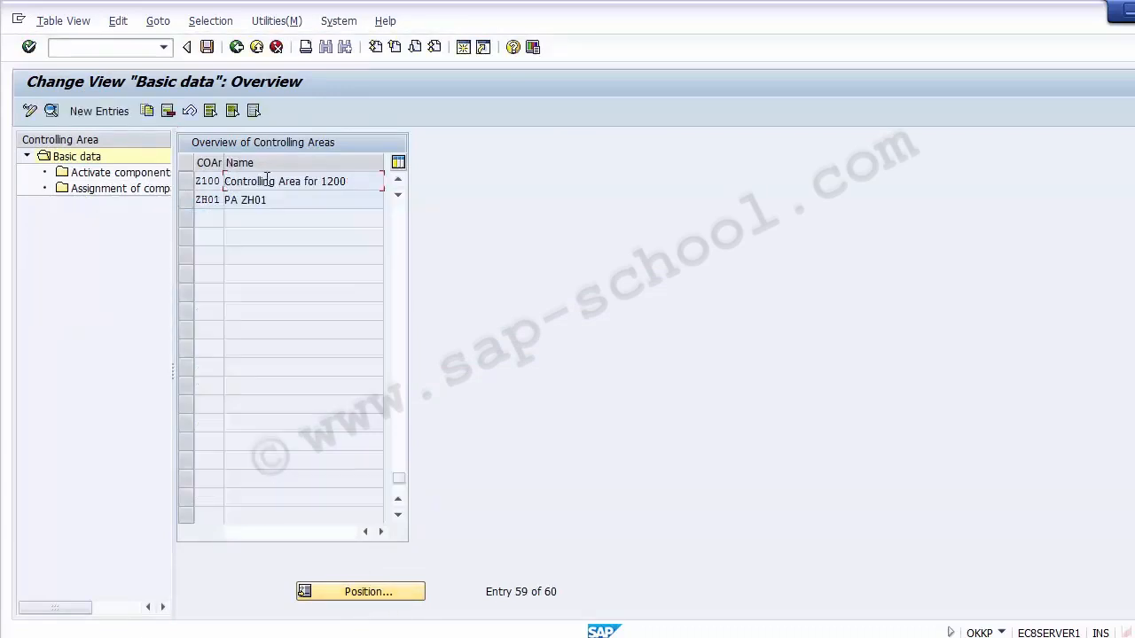
# Select controlling area Z100 and open its assignment of company codes
pyautogui.click(185, 188)
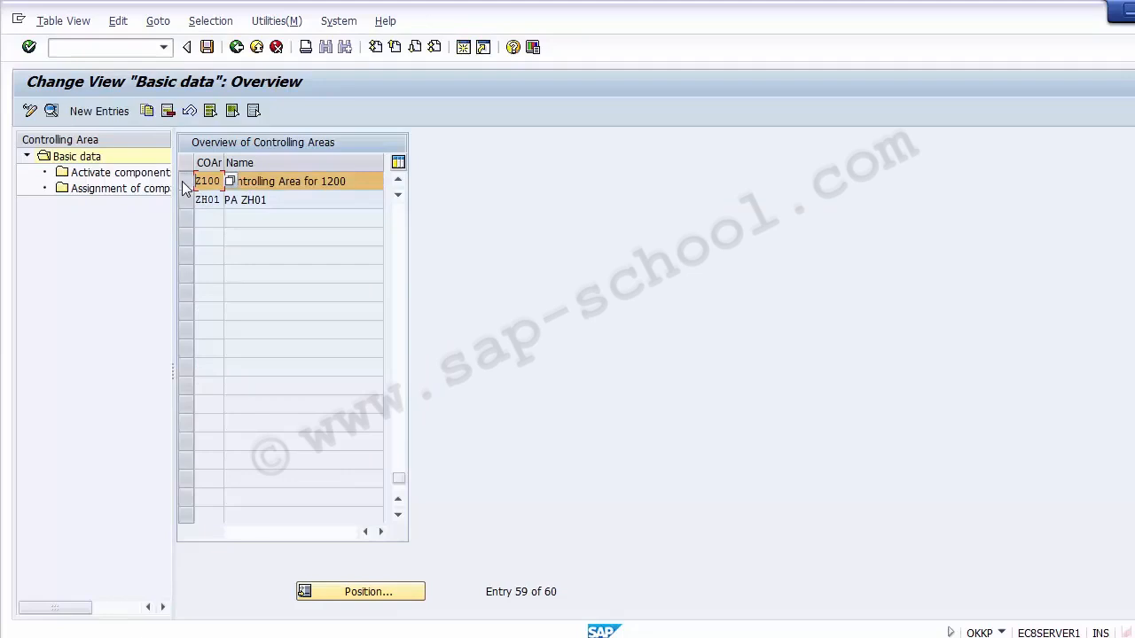
pyautogui.click(186, 184)
pyautogui.click(186, 184)
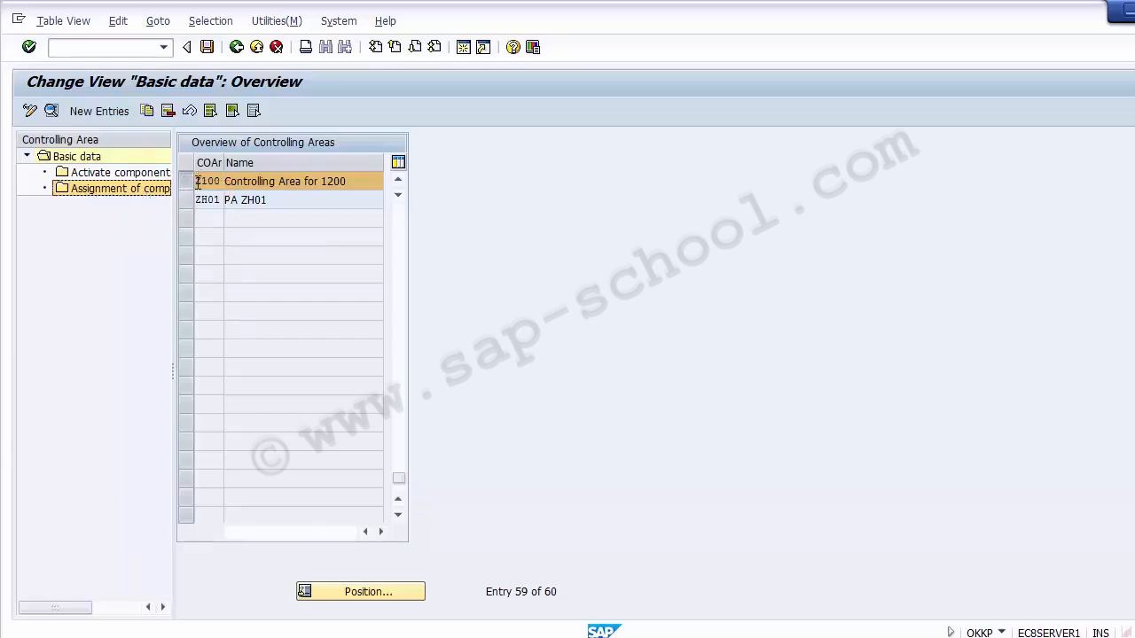
pyautogui.click(185, 184)
pyautogui.click(184, 183)
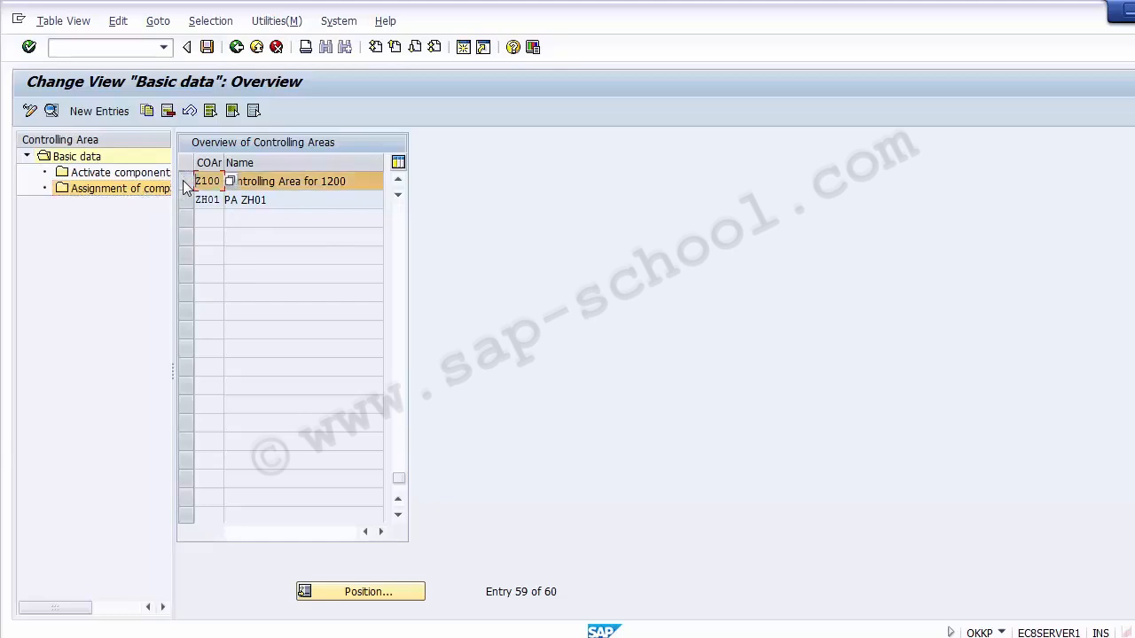
pyautogui.click(100, 195)
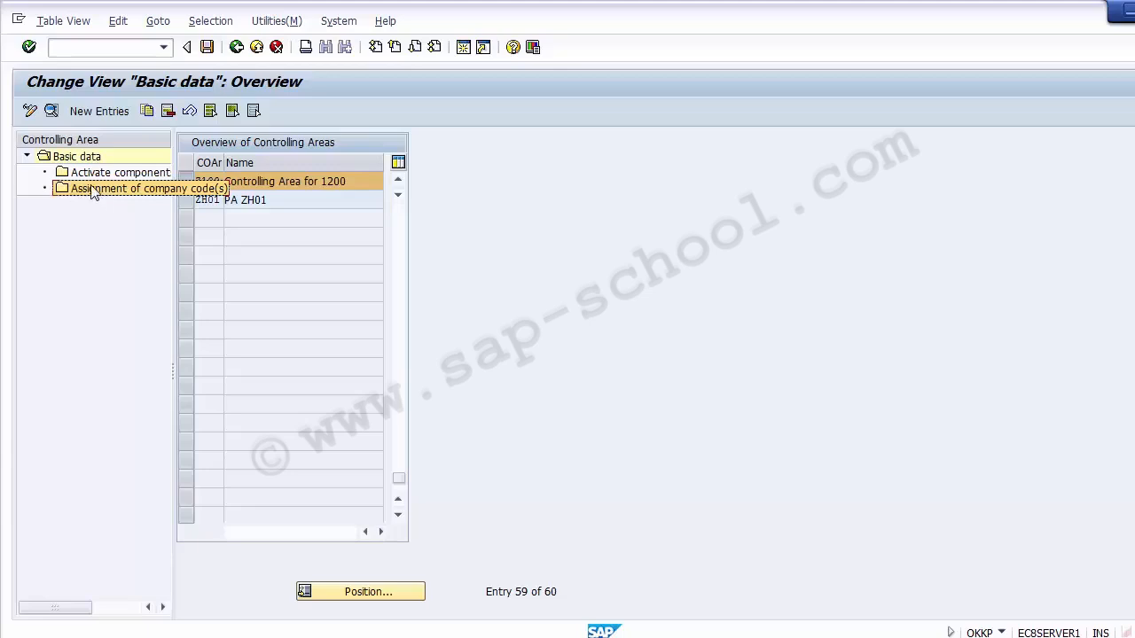
pyautogui.doubleClick(92, 189)
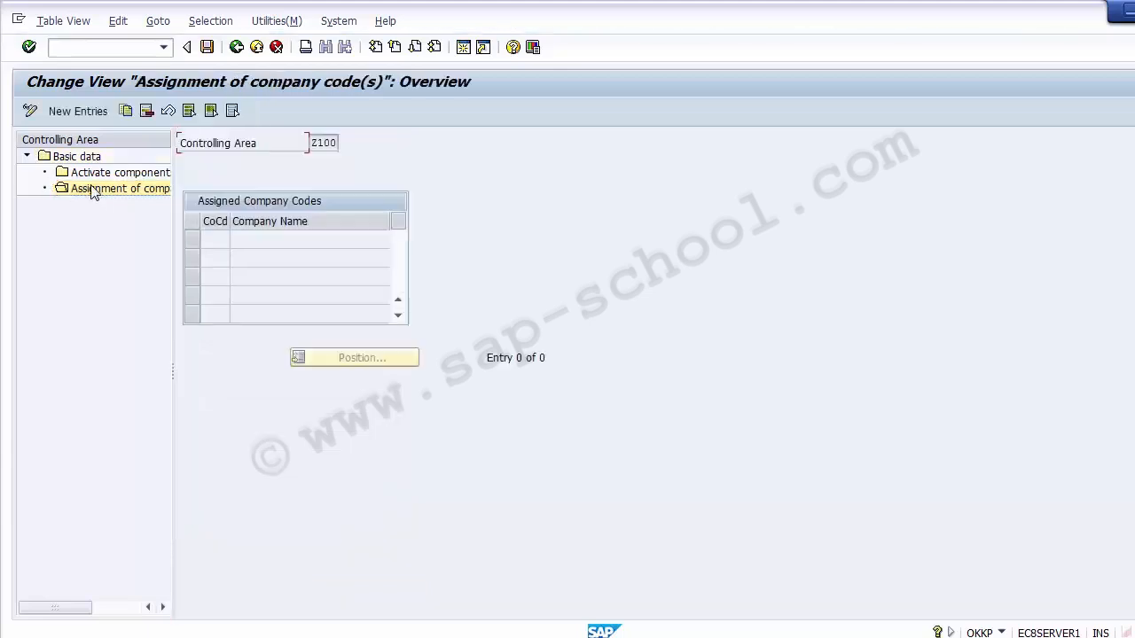
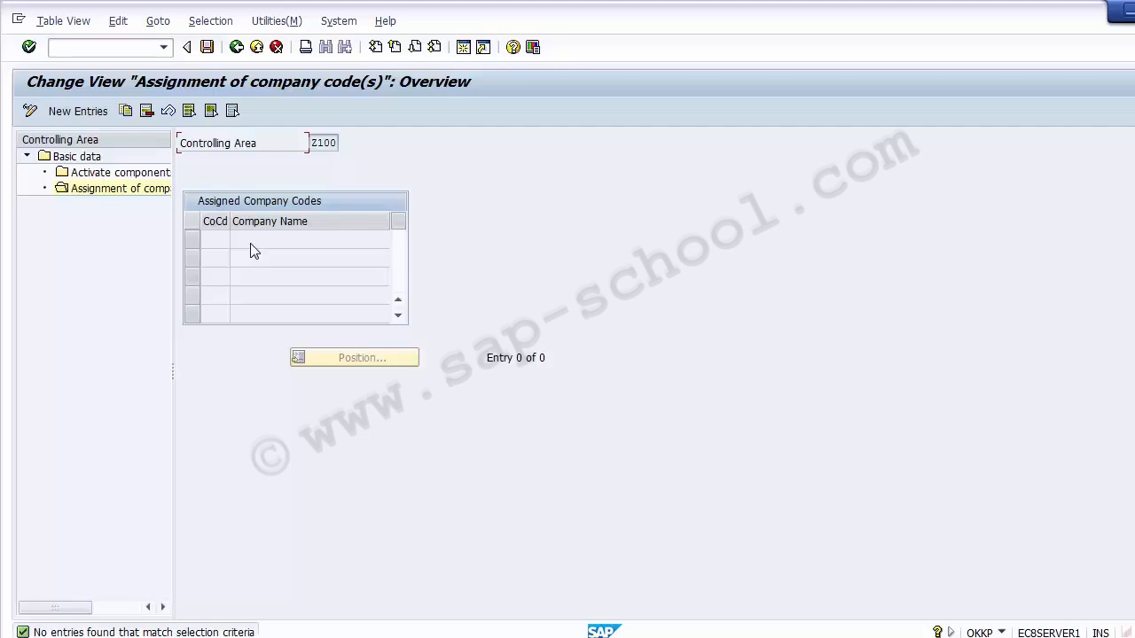
# Try to add company code 1200 as a new assignment for controlling area Z100 and discard the unsaved entry
pyautogui.click(77, 116)
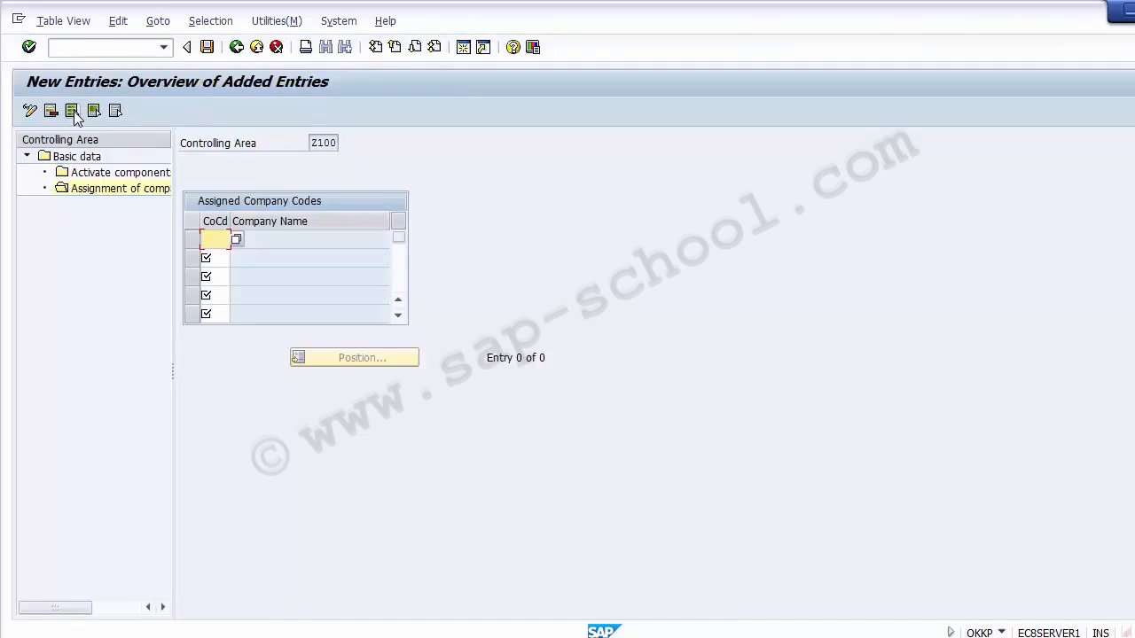
pyautogui.click(236, 240)
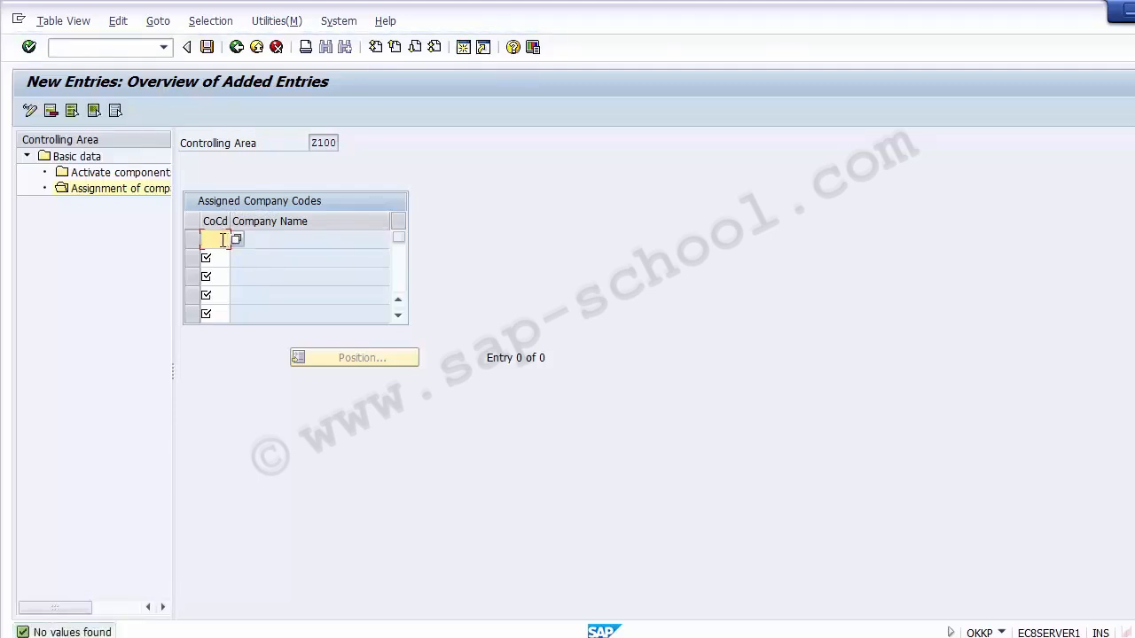
pyautogui.write('1200')
pyautogui.click(324, 143)
pyautogui.click(221, 241)
pyautogui.press('Return')
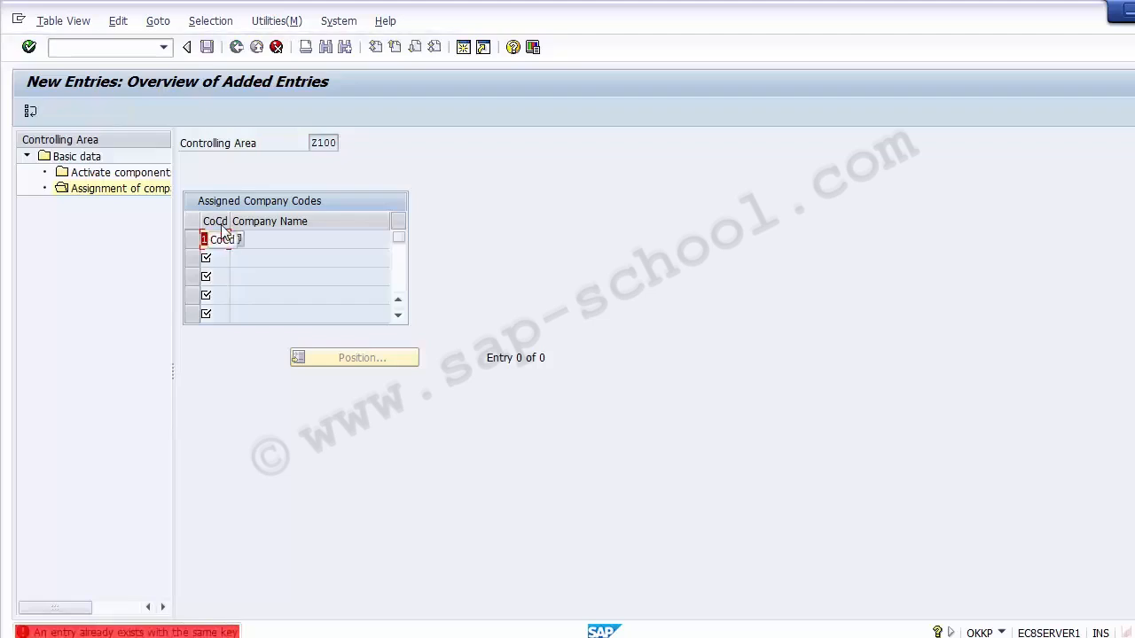
pyautogui.click(275, 48)
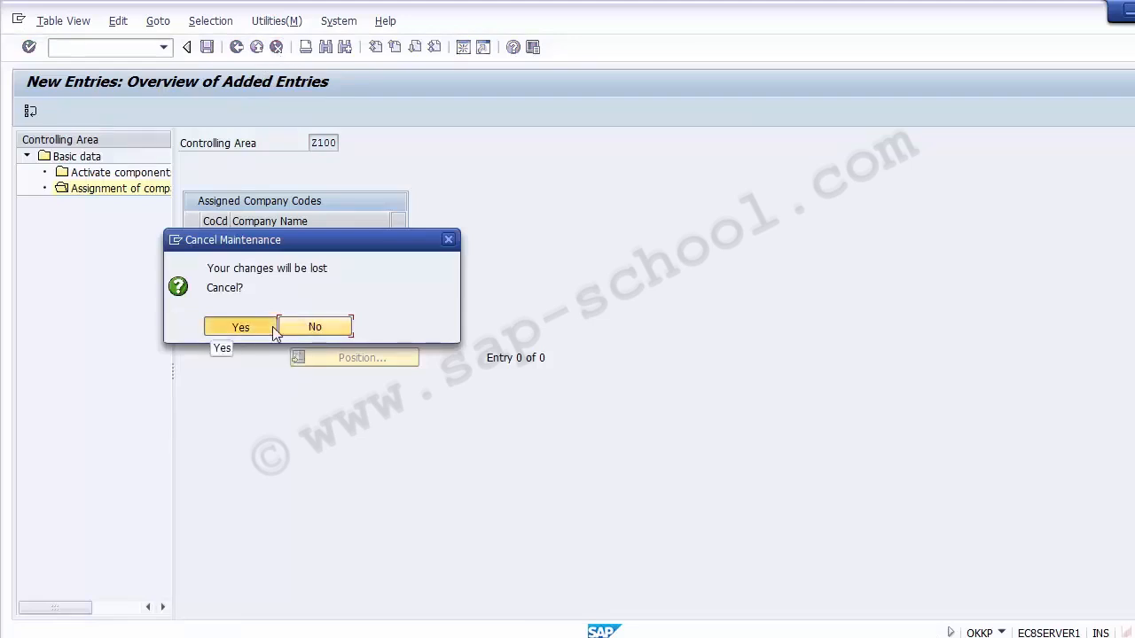
pyautogui.click(274, 328)
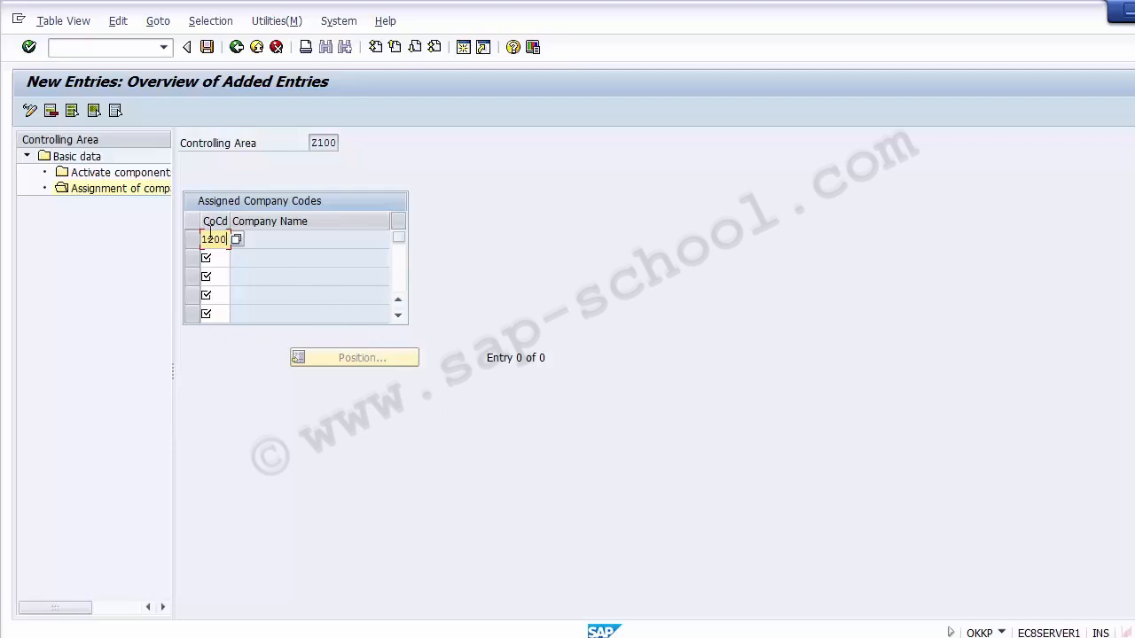
pyautogui.click(266, 241)
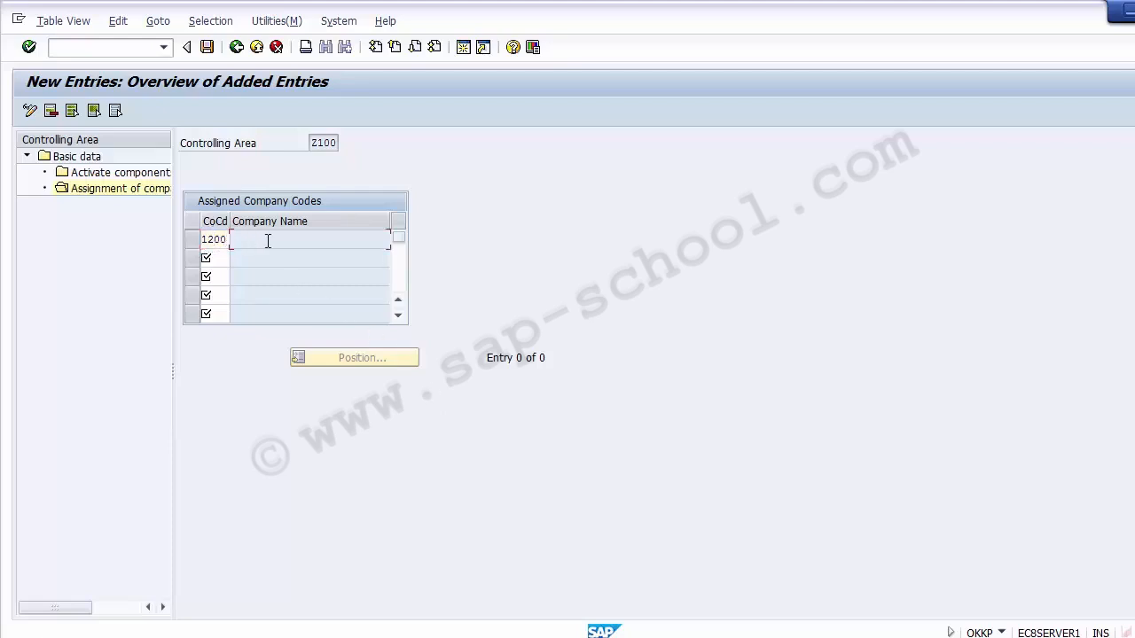
pyautogui.doubleClick(213, 241)
pyautogui.click(221, 258)
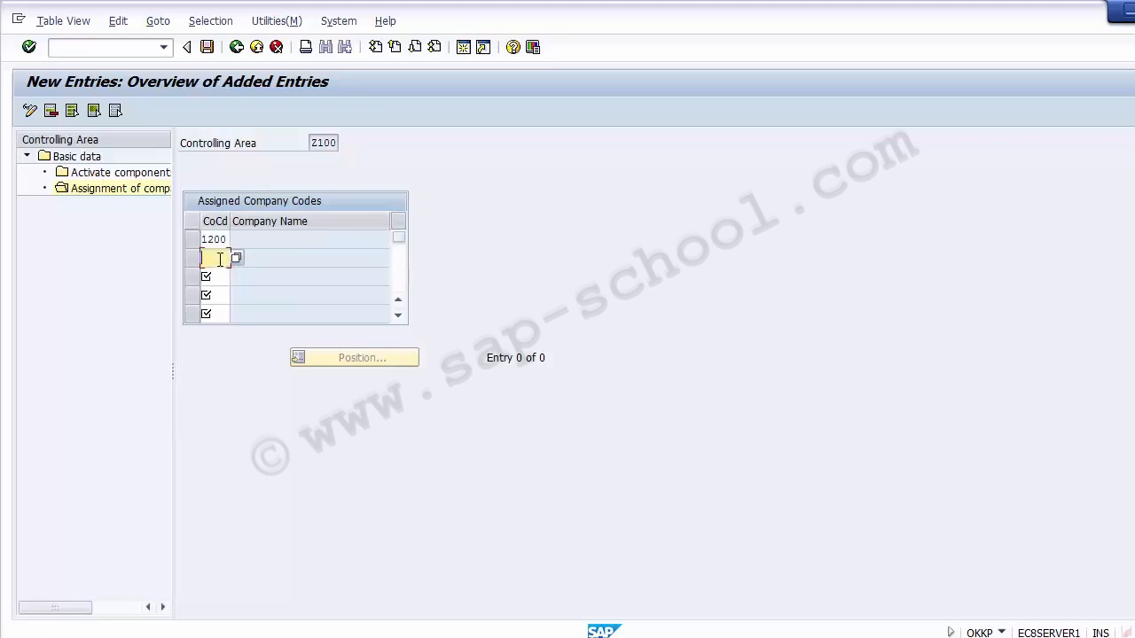
pyautogui.click(219, 272)
pyautogui.click(218, 294)
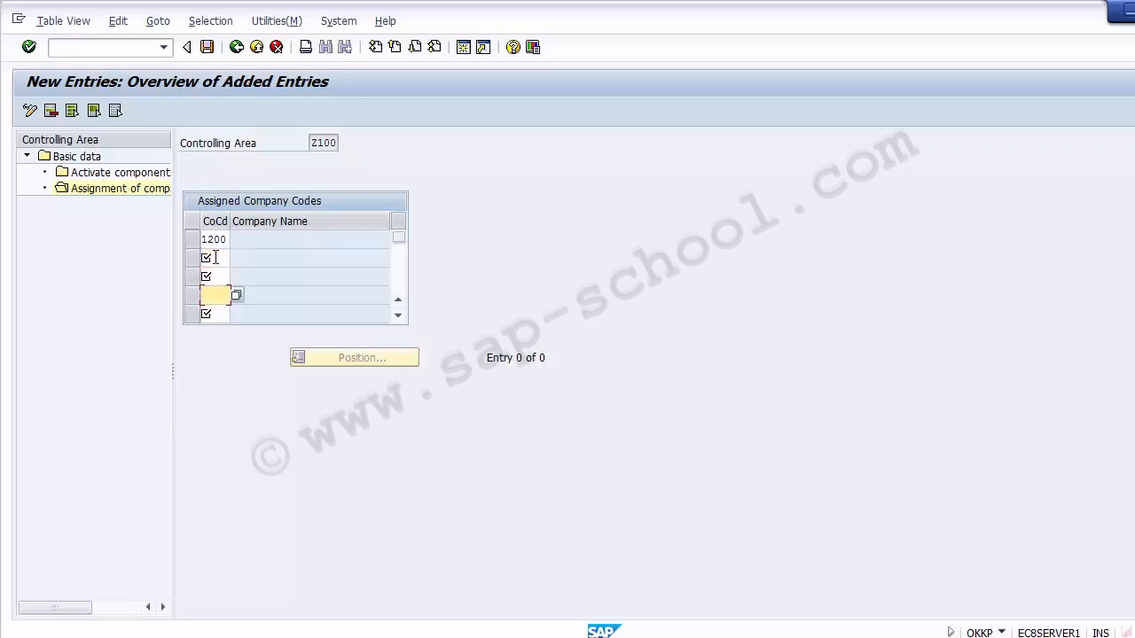
pyautogui.click(215, 257)
pyautogui.click(216, 273)
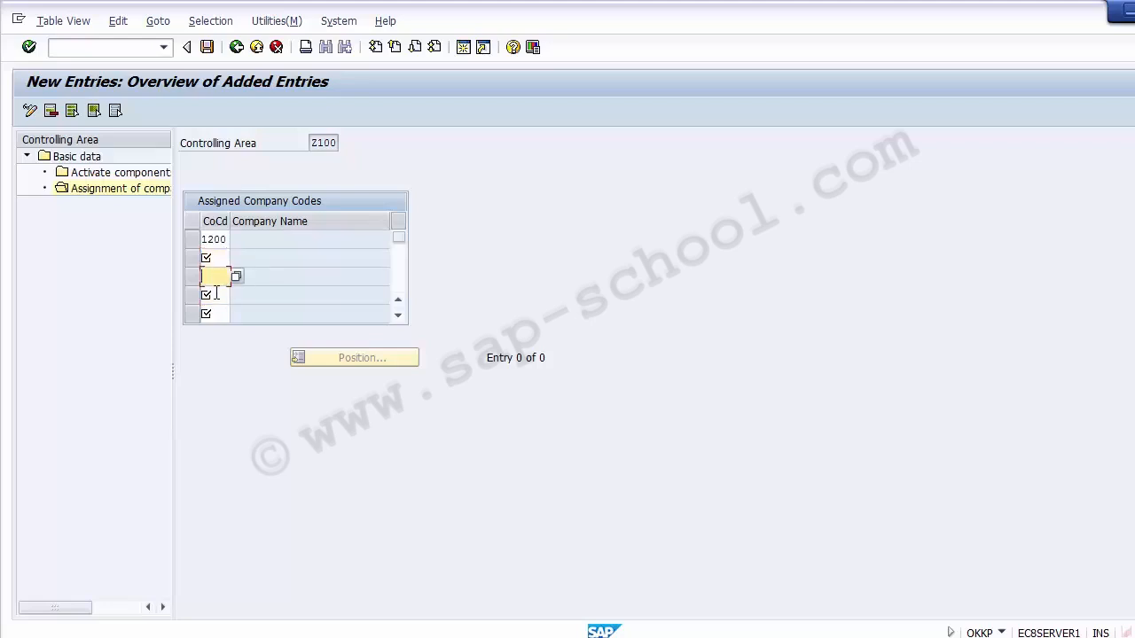
pyautogui.click(216, 294)
pyautogui.click(218, 310)
pyautogui.click(216, 257)
pyautogui.click(217, 276)
pyautogui.click(218, 295)
pyautogui.click(219, 312)
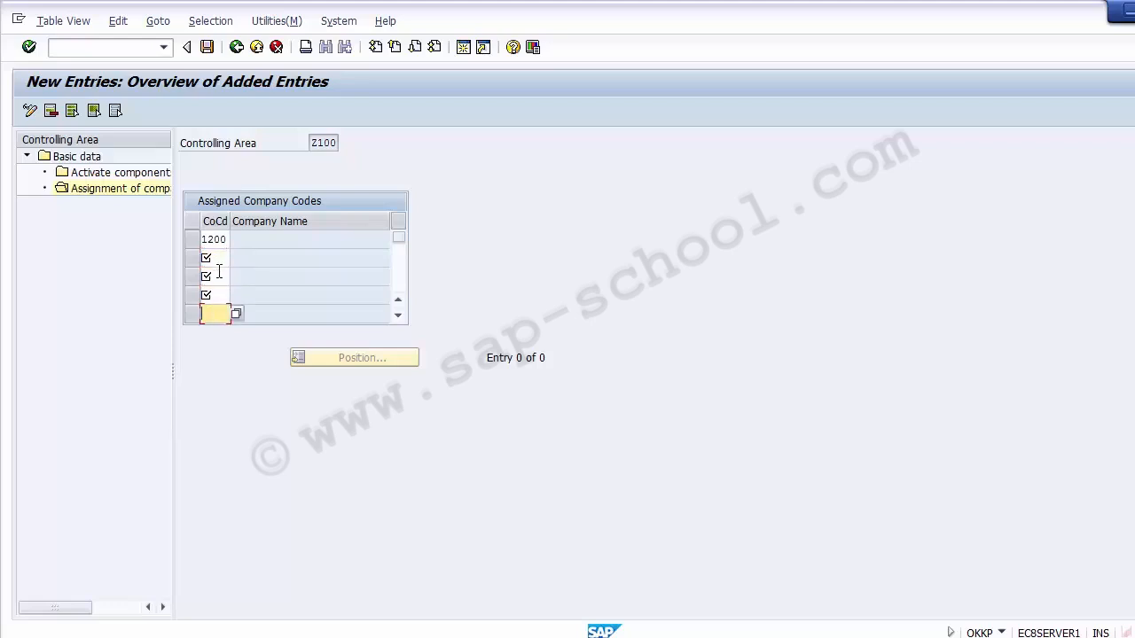
# Save the assignment of company code 1200 to controlling area Z100
pyautogui.click(221, 240)
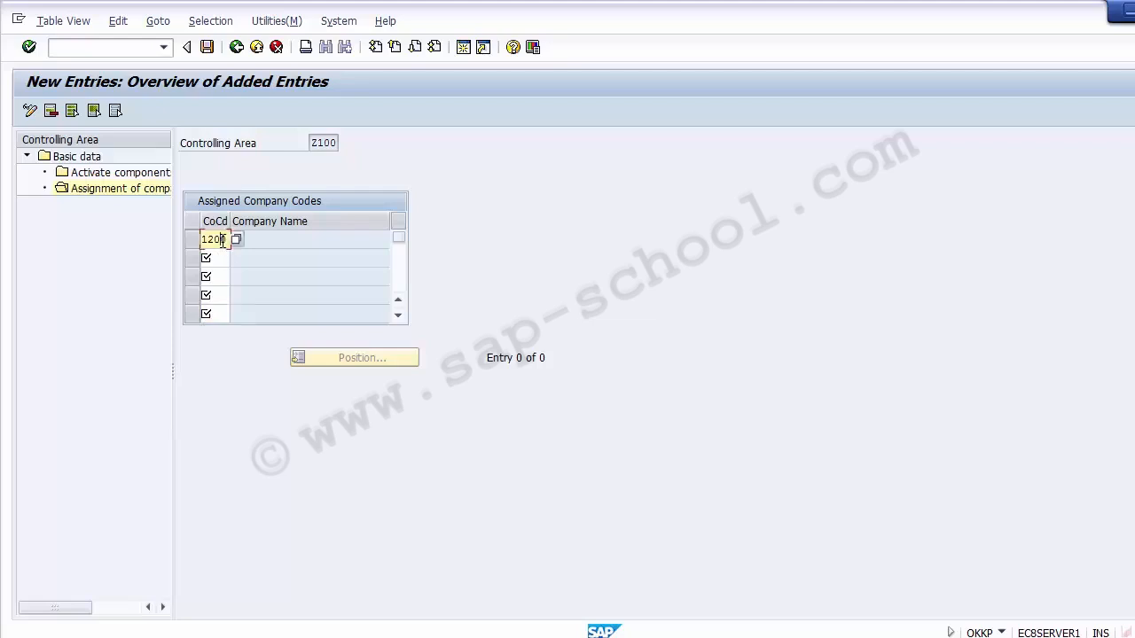
pyautogui.click(206, 49)
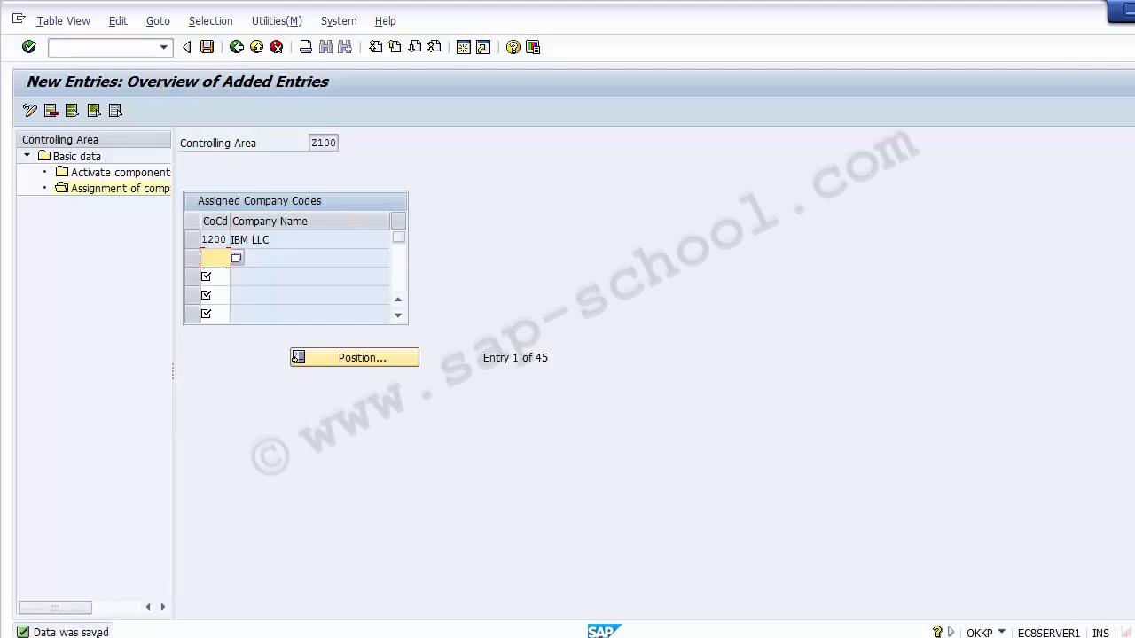
# Review the saved assignment, checking the controlling area, company code and company name, and leave the new entries view
pyautogui.click(312, 143)
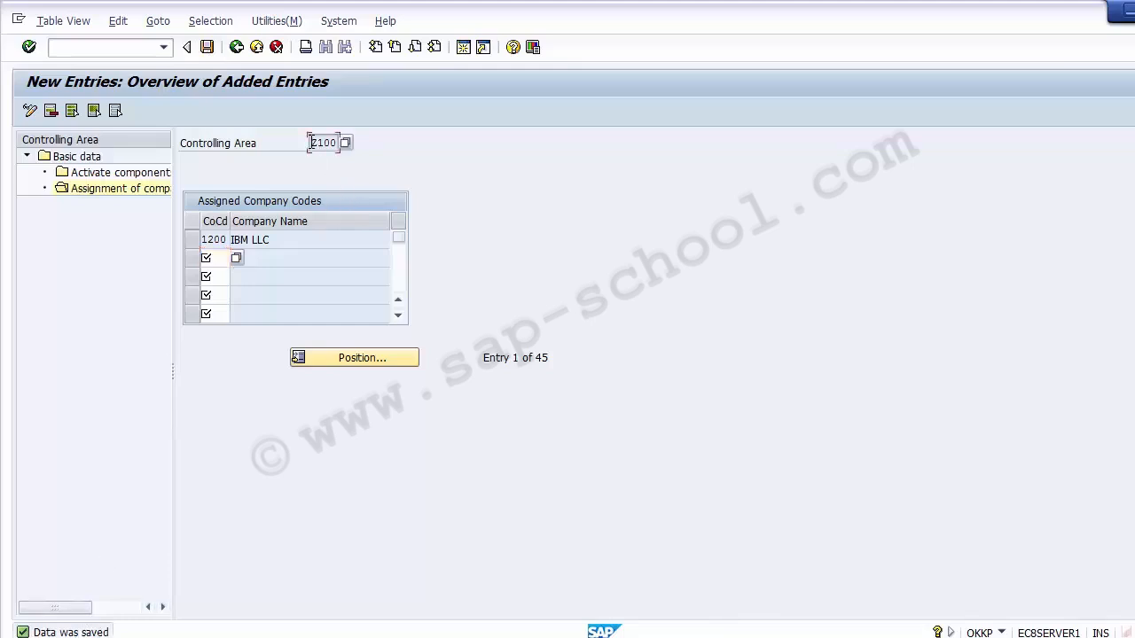
pyautogui.moveTo(311, 143); pyautogui.dragTo(342, 144)
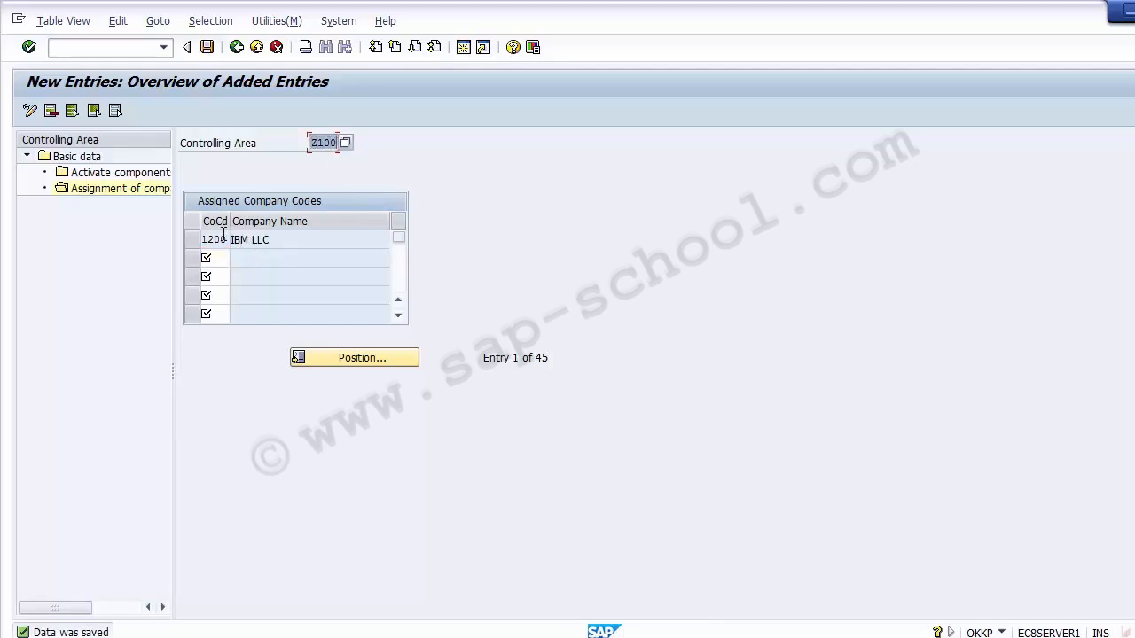
pyautogui.moveTo(200, 239); pyautogui.dragTo(228, 240)
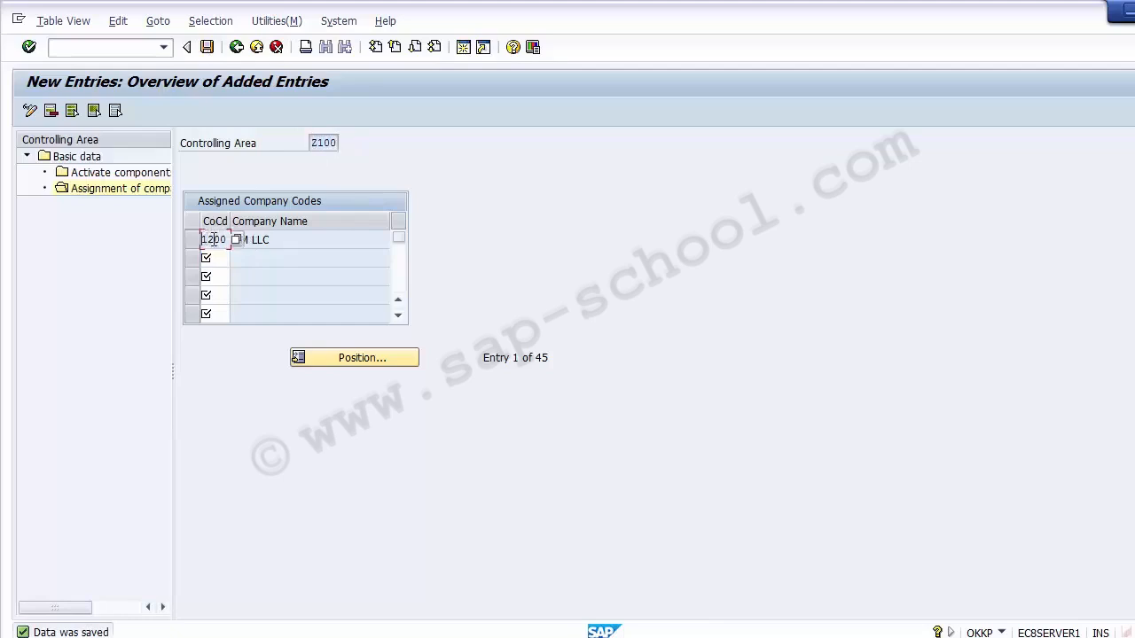
pyautogui.click(289, 238)
pyautogui.moveTo(287, 238); pyautogui.dragTo(229, 235)
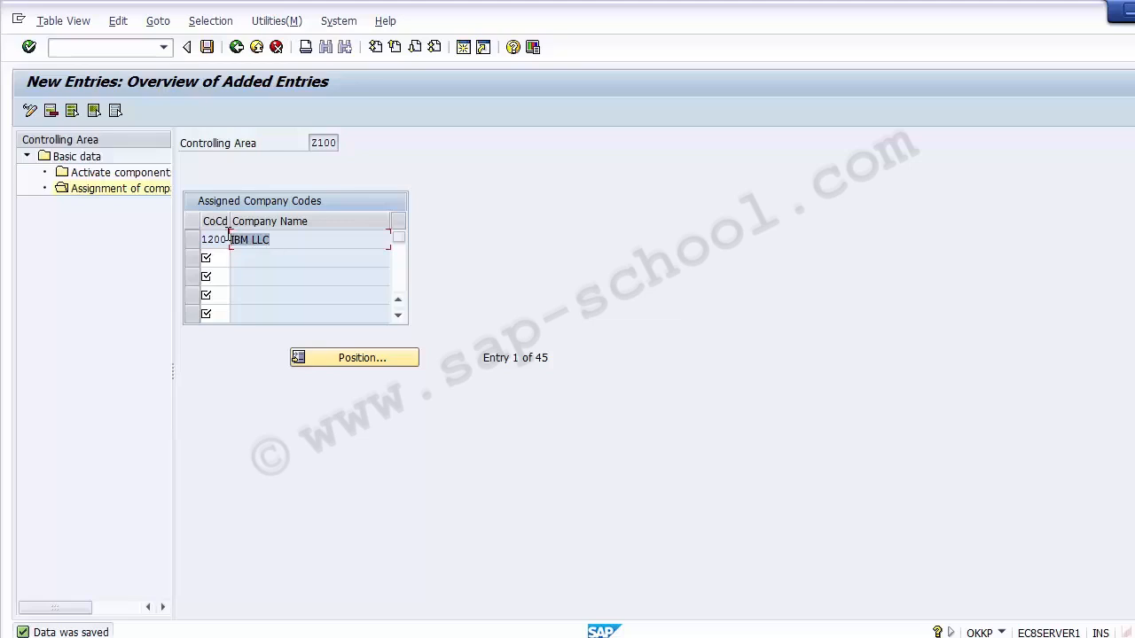
pyautogui.click(235, 49)
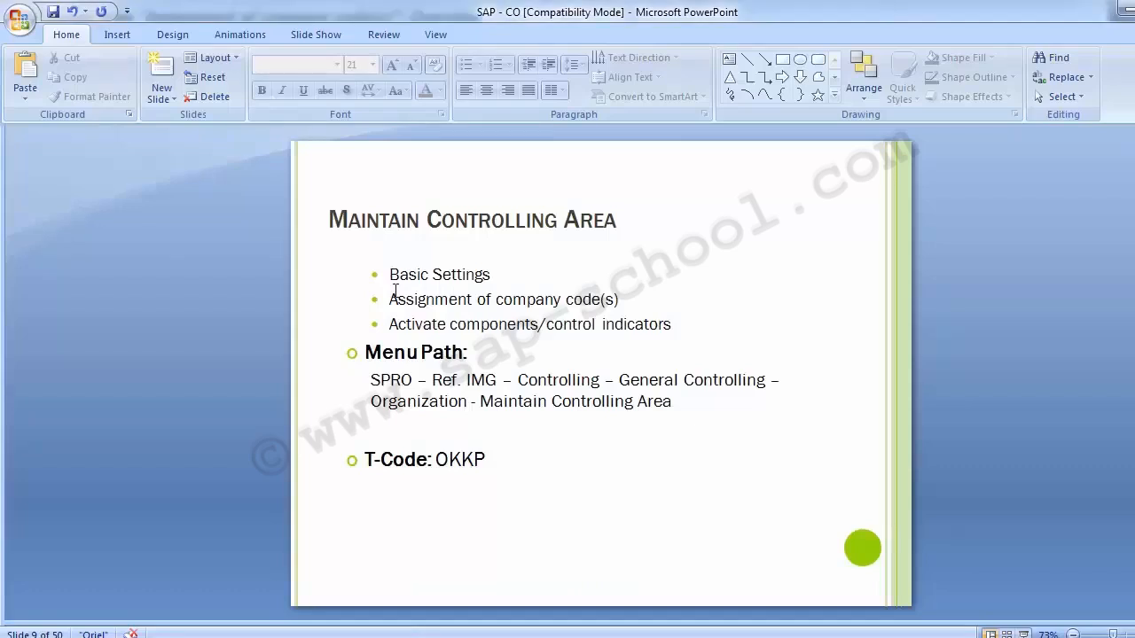
# Check the slide's item on activating components/control indicators and switch to the SAP company code assignment view
pyautogui.moveTo(390, 325); pyautogui.dragTo(674, 325)
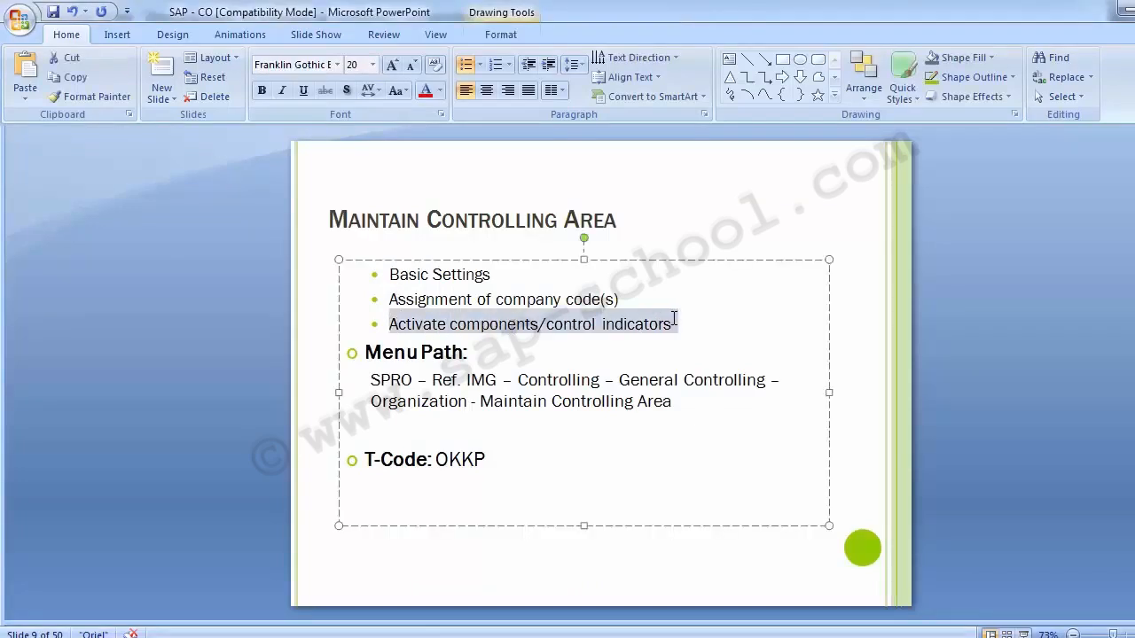
pyautogui.click(184, 298)
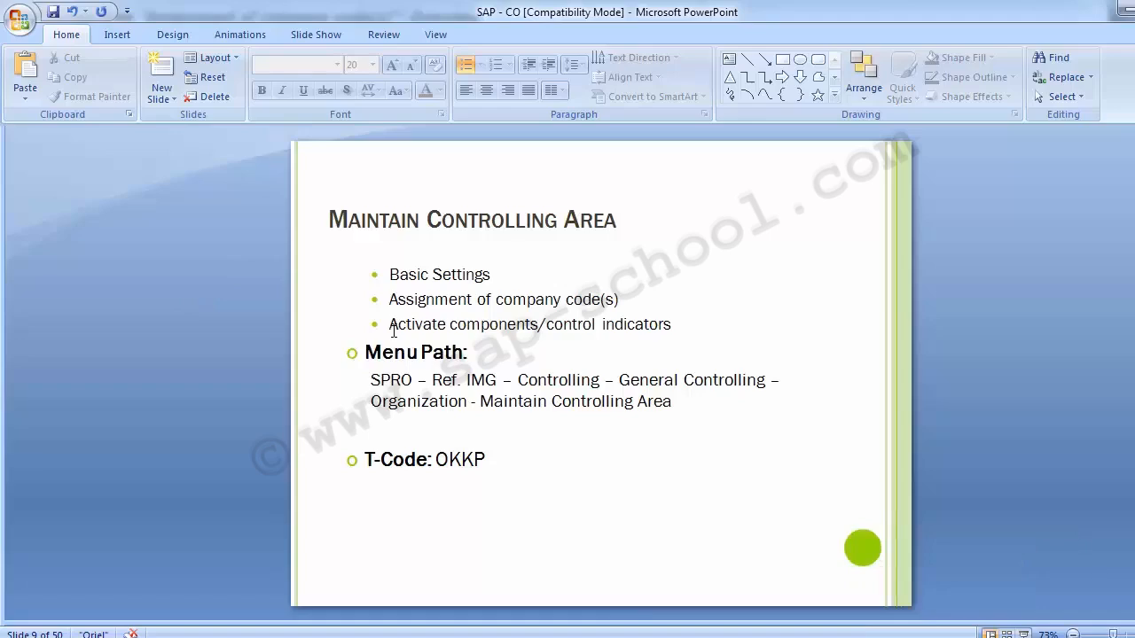
pyautogui.moveTo(462, 631)
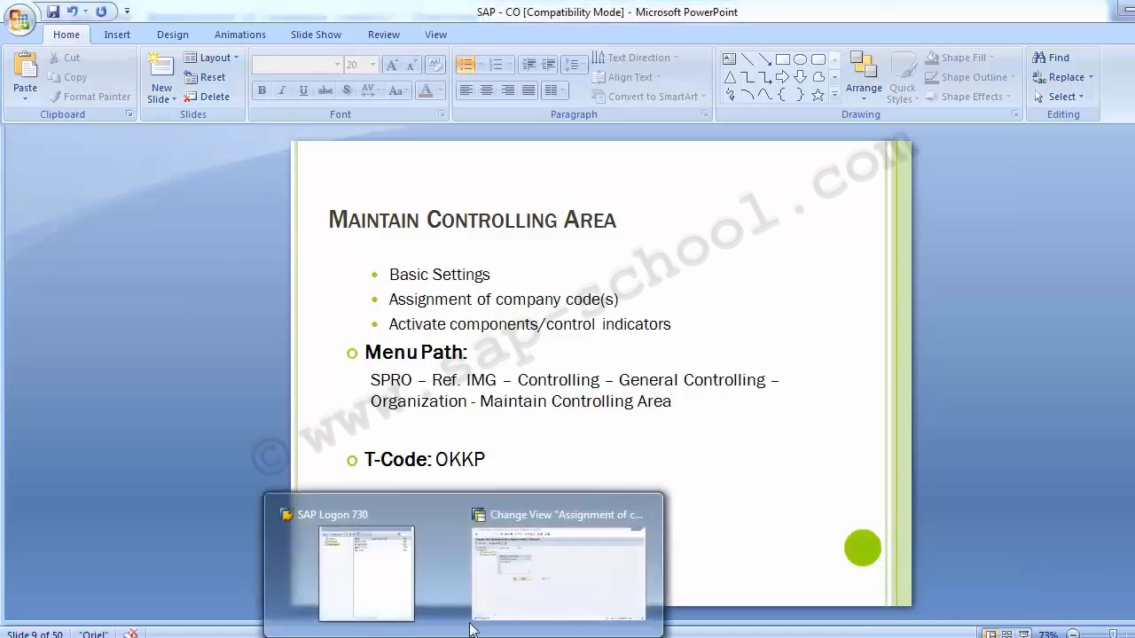
pyautogui.click(512, 596)
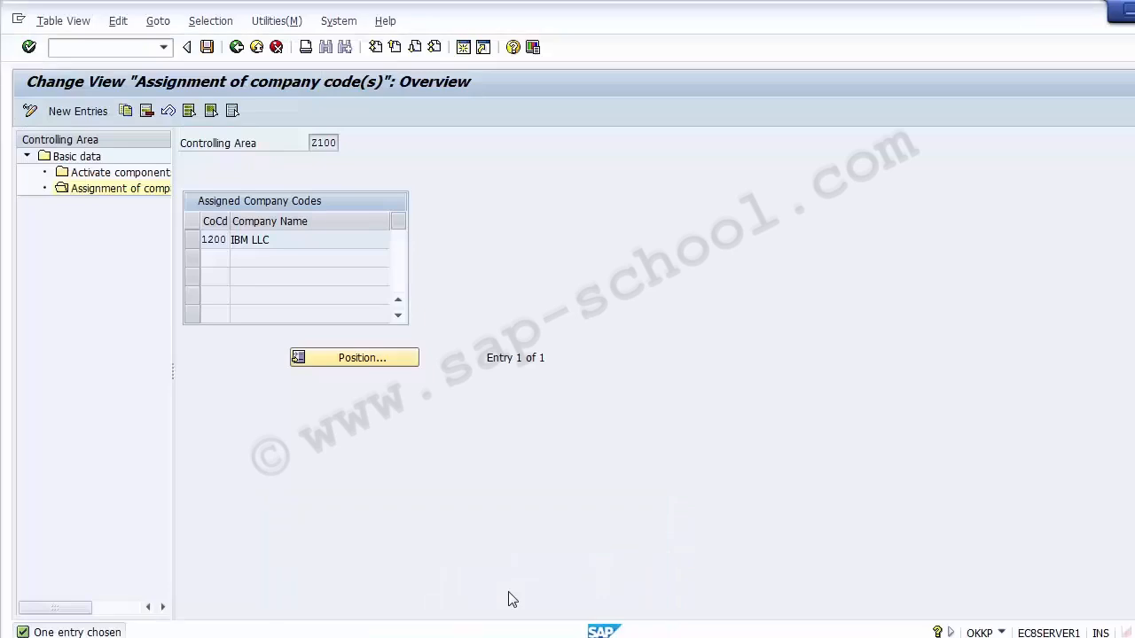
# Open Activate components/control indicators for controlling area Z100 and start a new entry
pyautogui.click(86, 178)
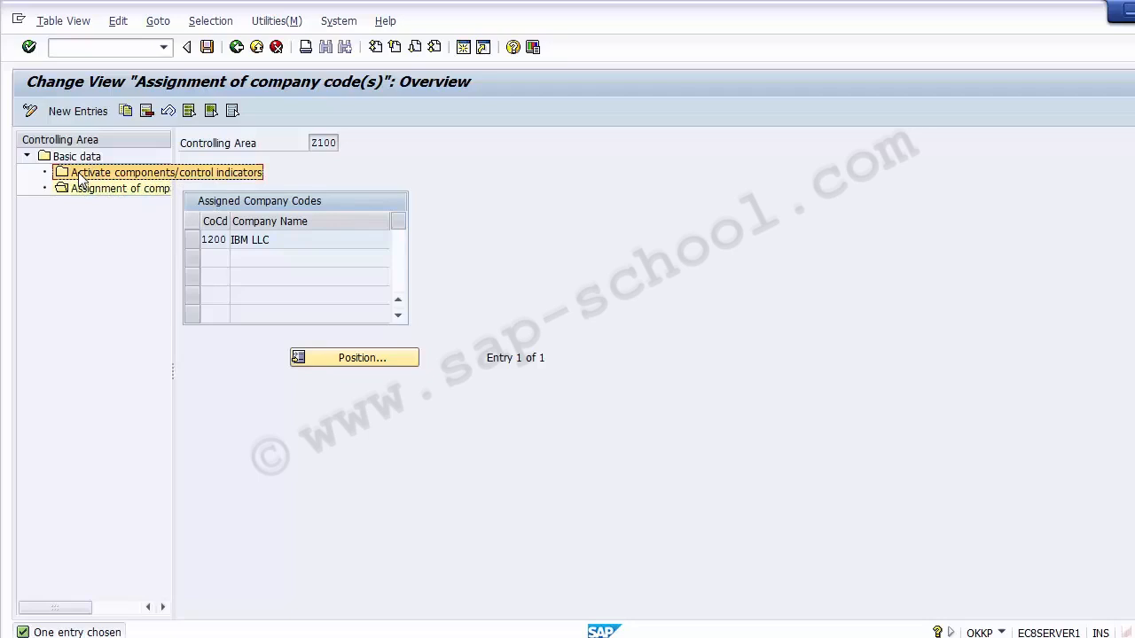
pyautogui.doubleClick(80, 174)
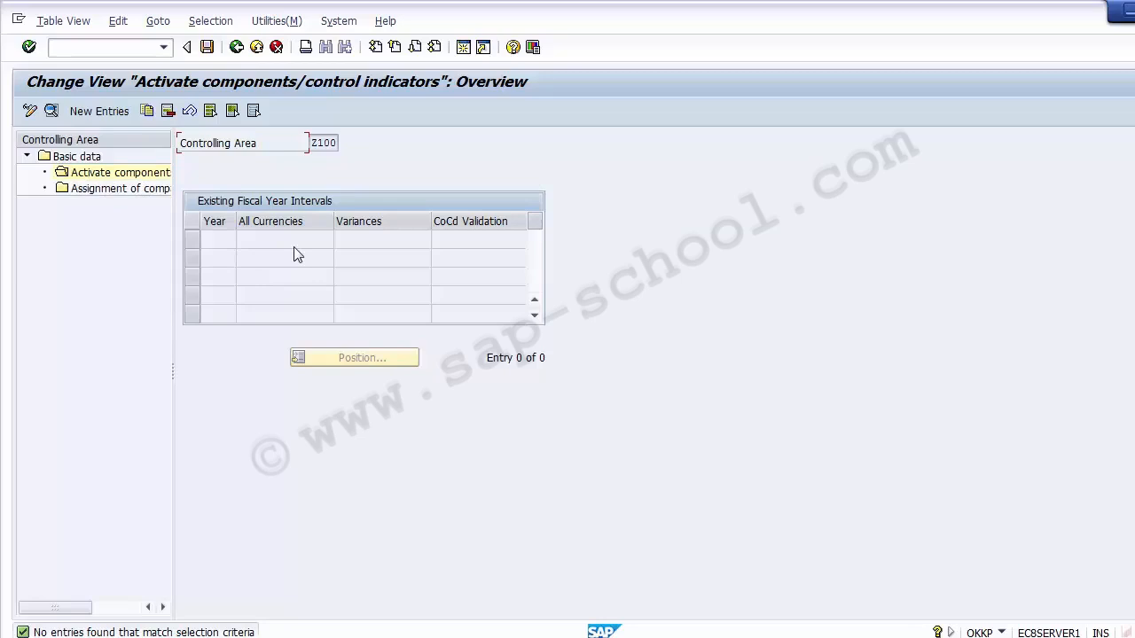
pyautogui.doubleClick(316, 144)
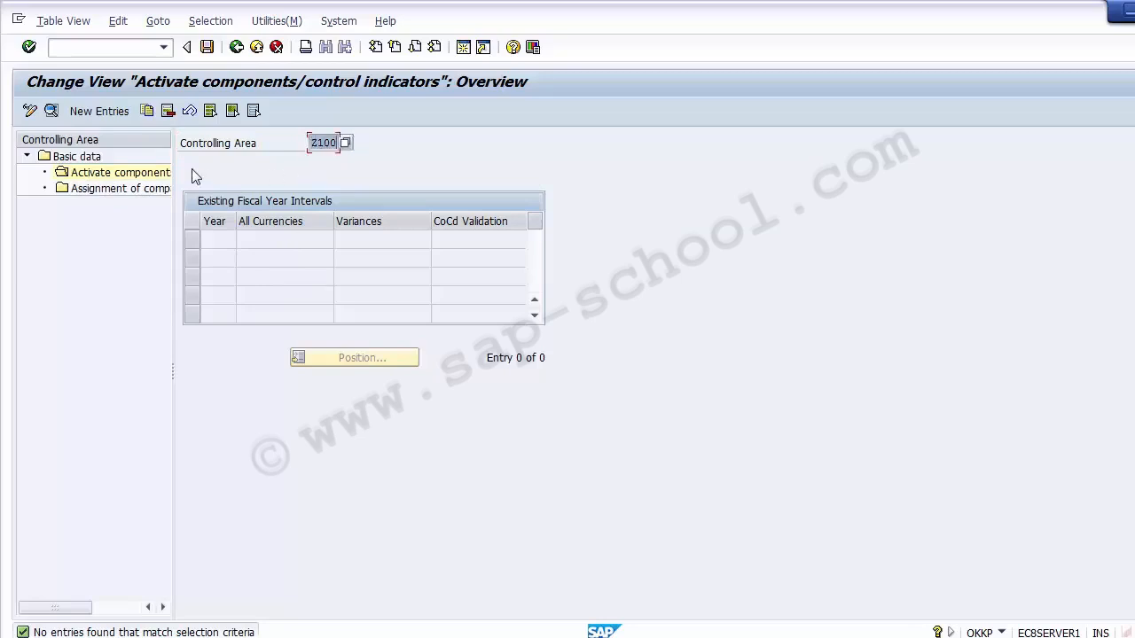
pyautogui.click(99, 112)
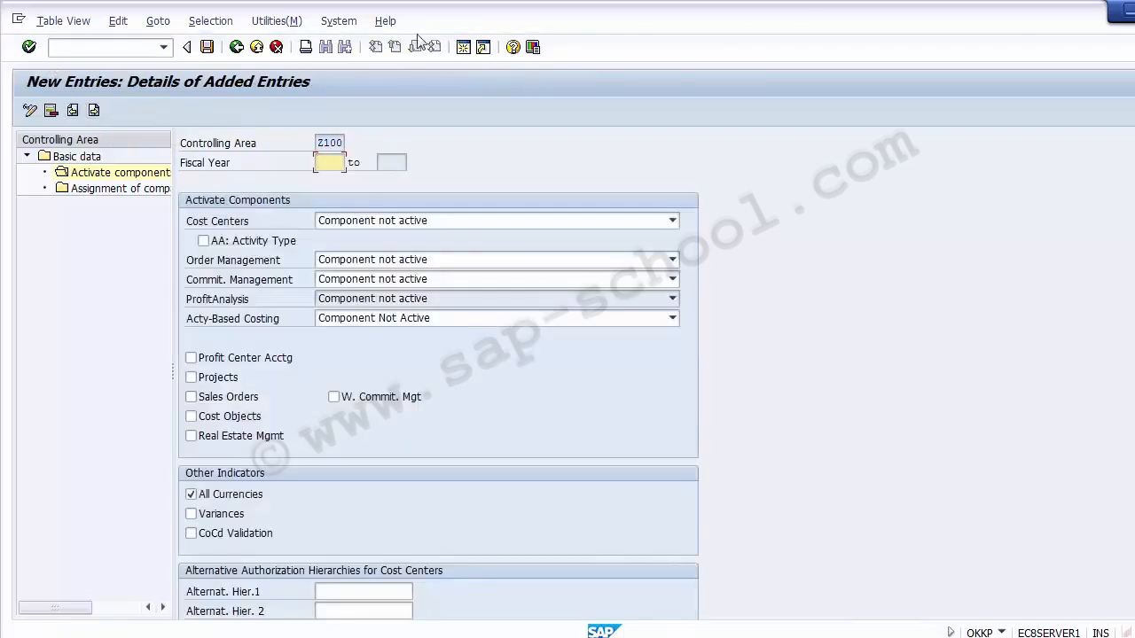
pyautogui.click(169, 441)
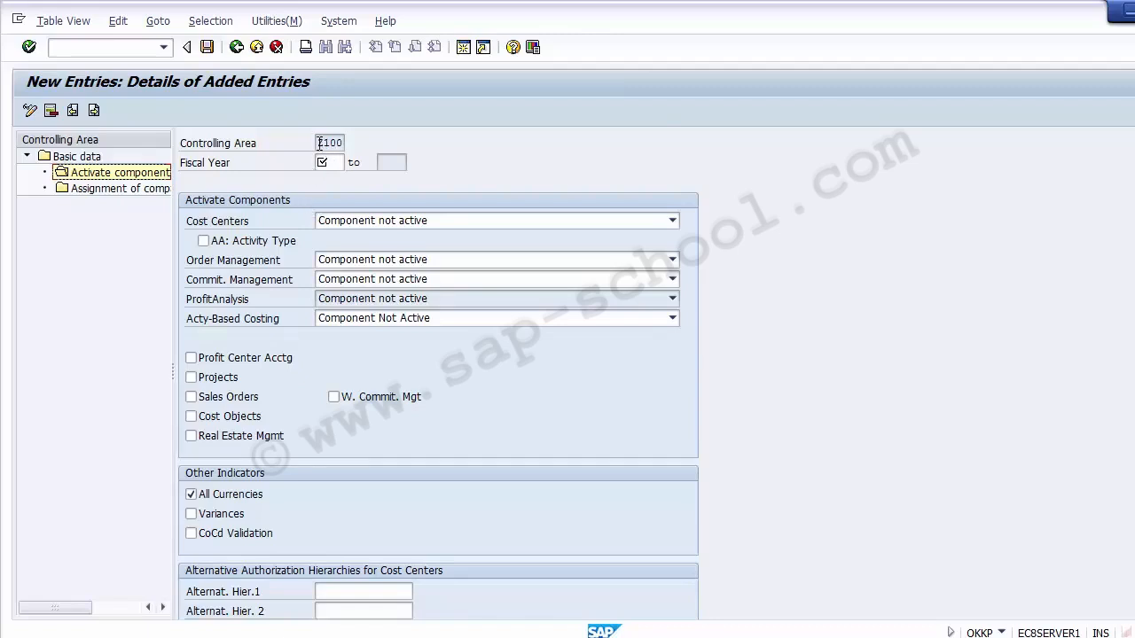
pyautogui.moveTo(319, 143); pyautogui.dragTo(350, 143)
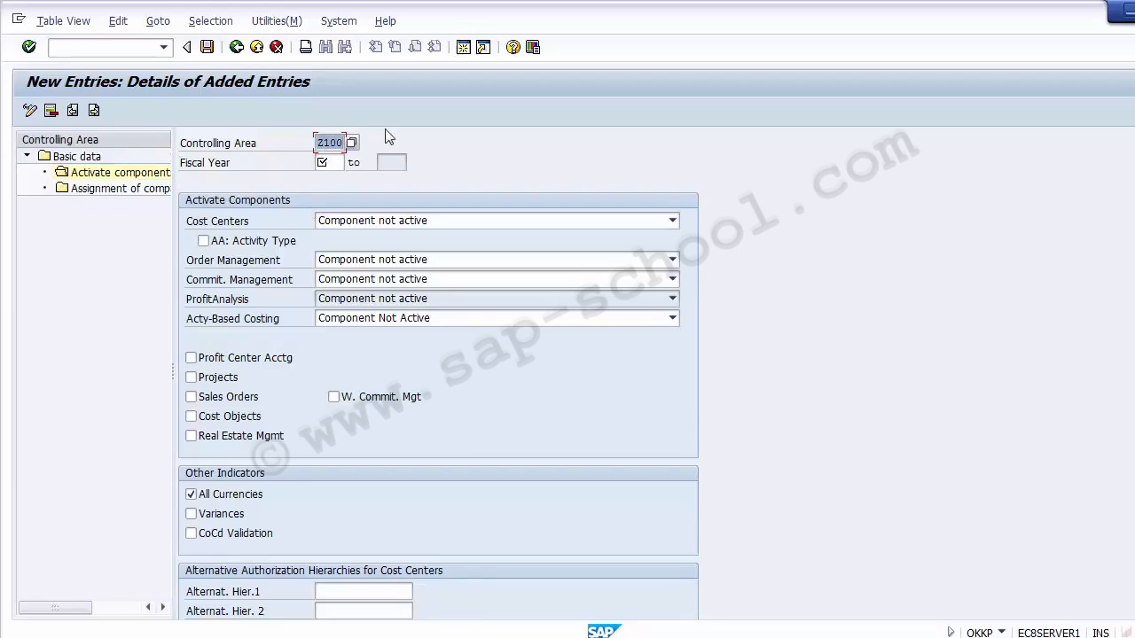
# Set the new entry's starting fiscal year to 2014
pyautogui.click(343, 162)
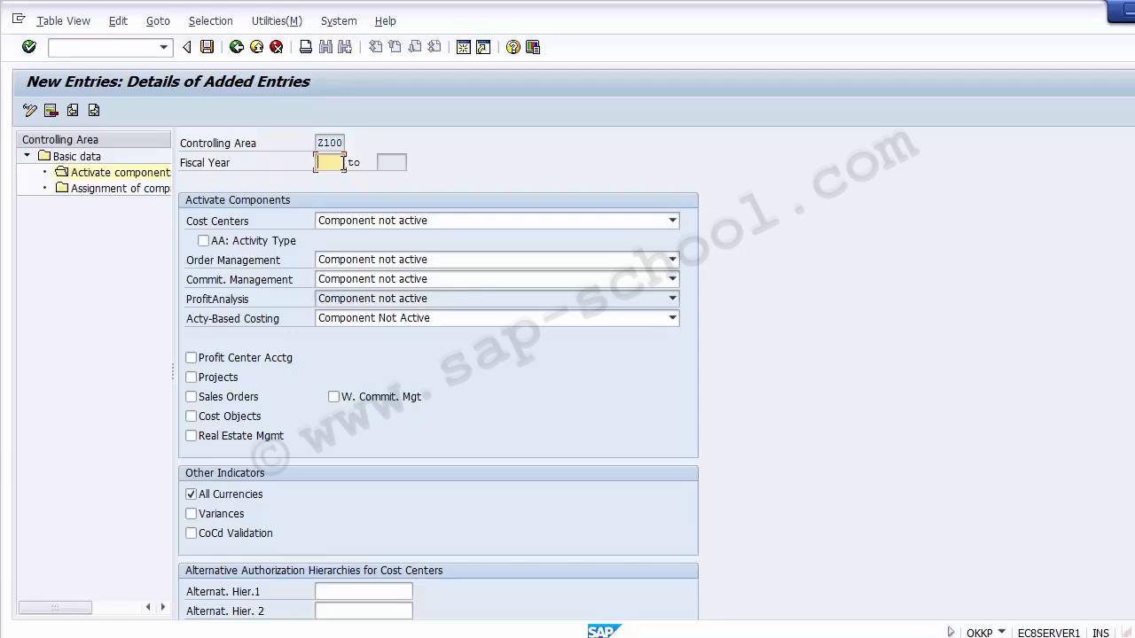
pyautogui.click(386, 163)
pyautogui.click(338, 163)
pyautogui.write('2014')
pyautogui.click(397, 162)
pyautogui.click(107, 253)
pyautogui.click(244, 209)
# Set Cost Centers to Component active and enable the AA: Activity Type indicator
pyautogui.click(417, 224)
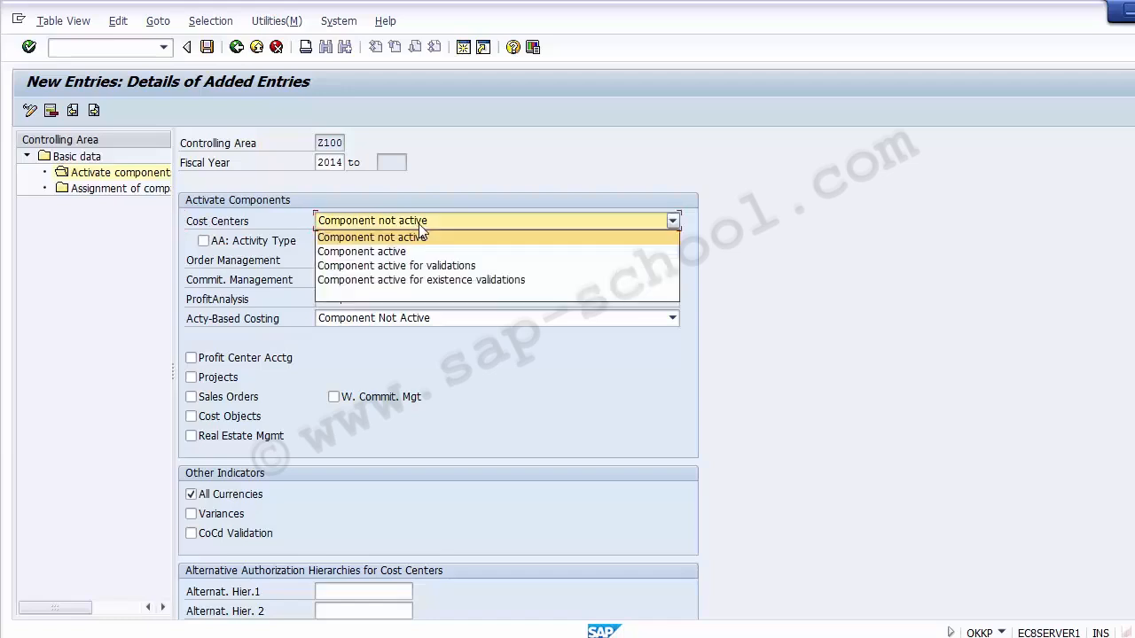
pyautogui.click(413, 222)
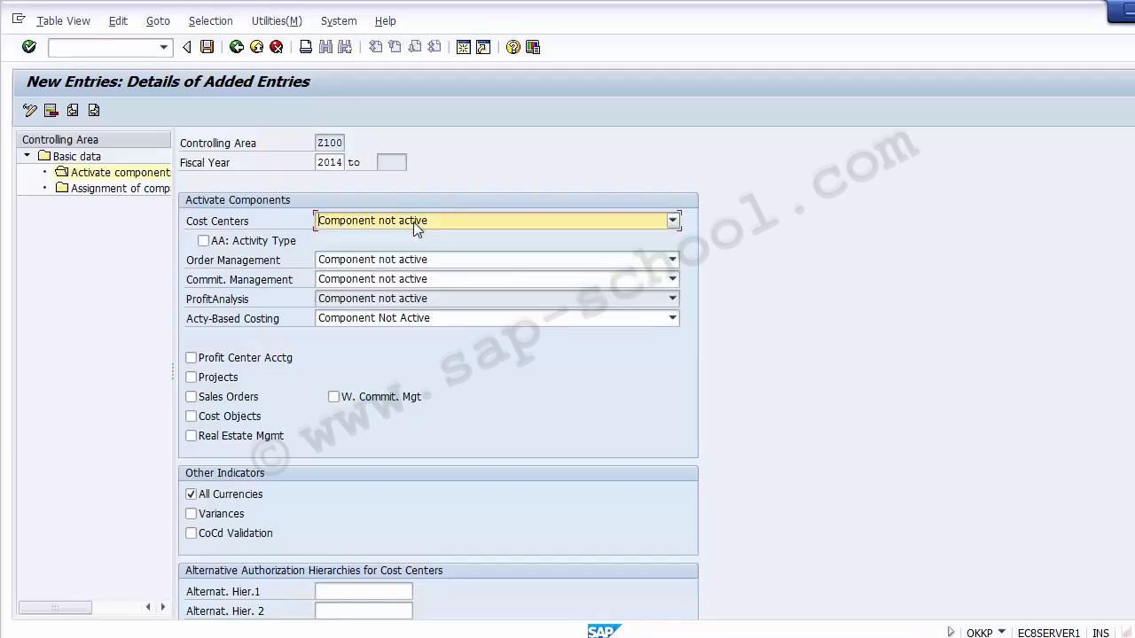
pyautogui.click(413, 222)
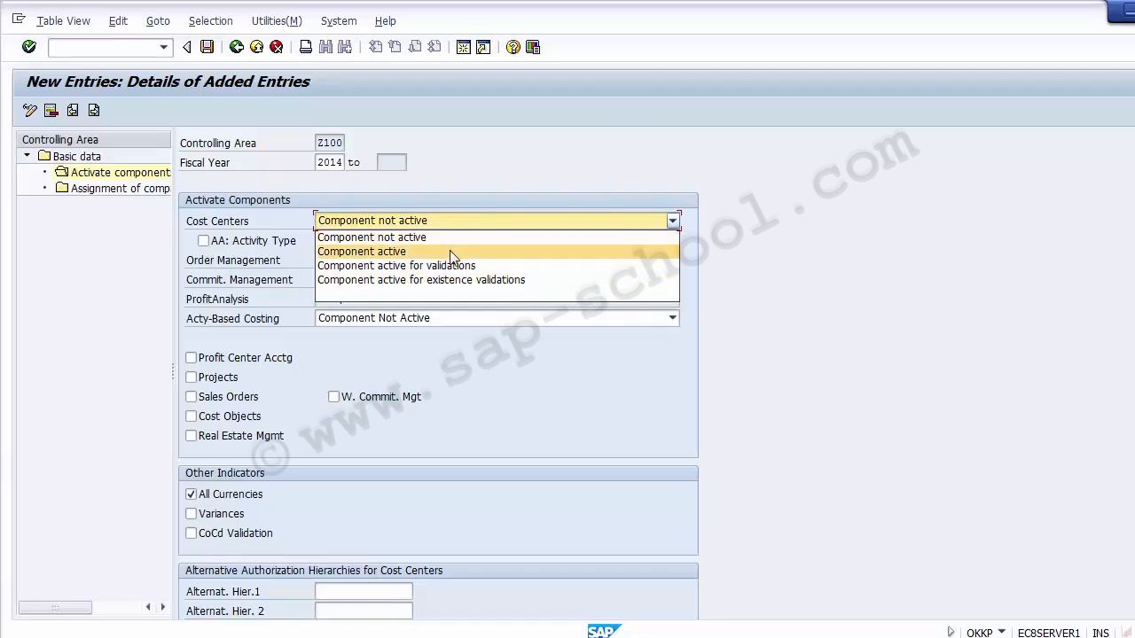
pyautogui.click(363, 253)
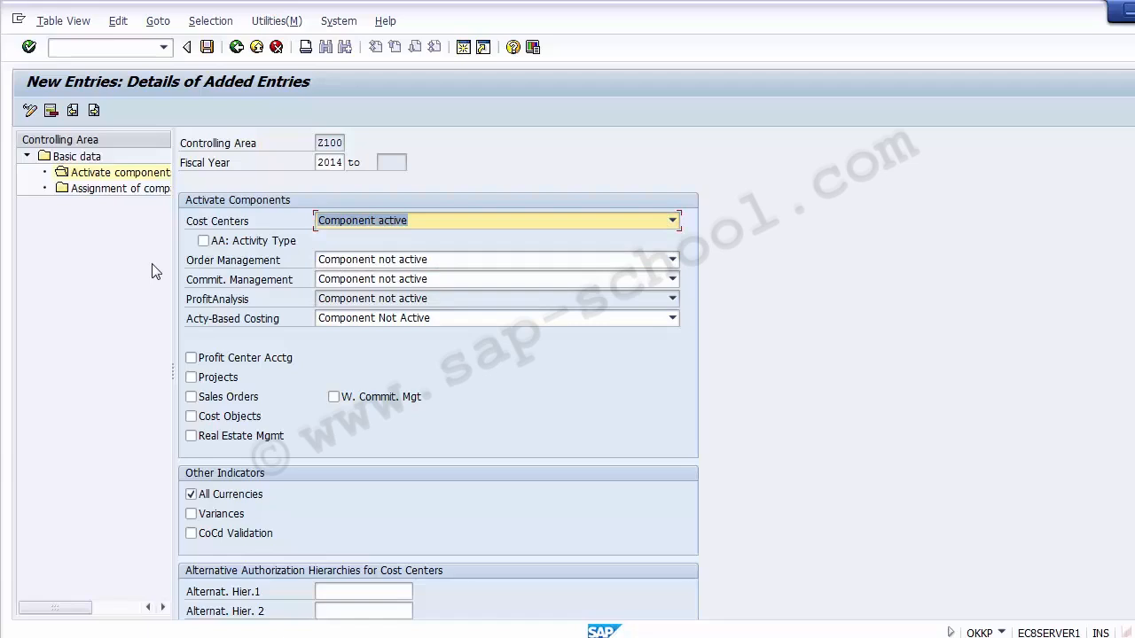
pyautogui.click(289, 248)
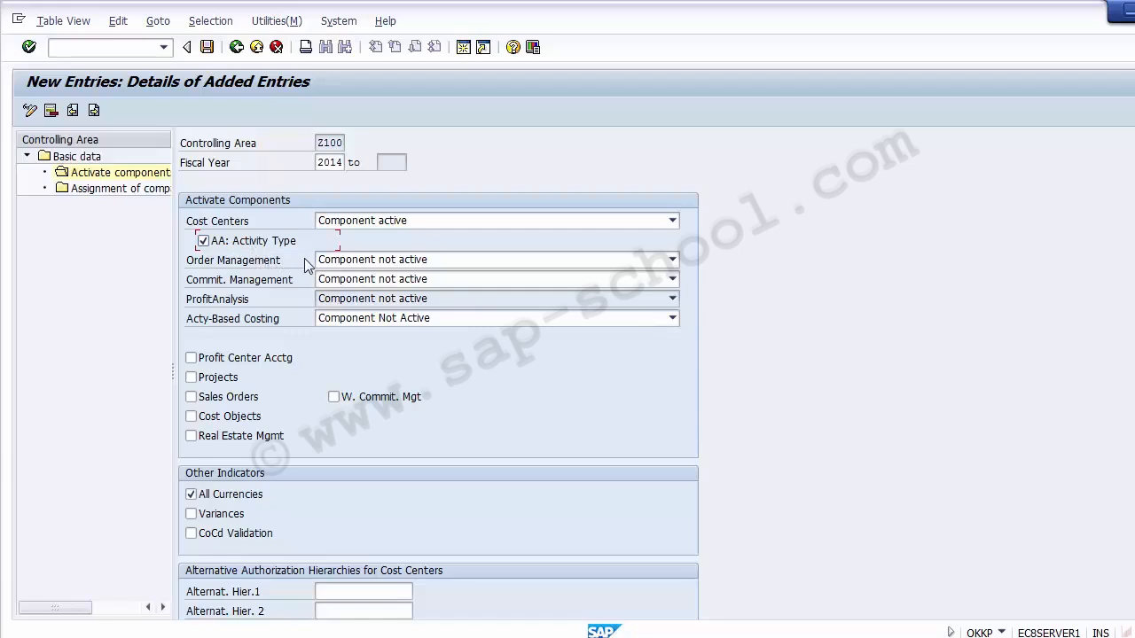
# Set Order Management to Component active and Commit. Management to Components active
pyautogui.click(270, 265)
pyautogui.click(391, 262)
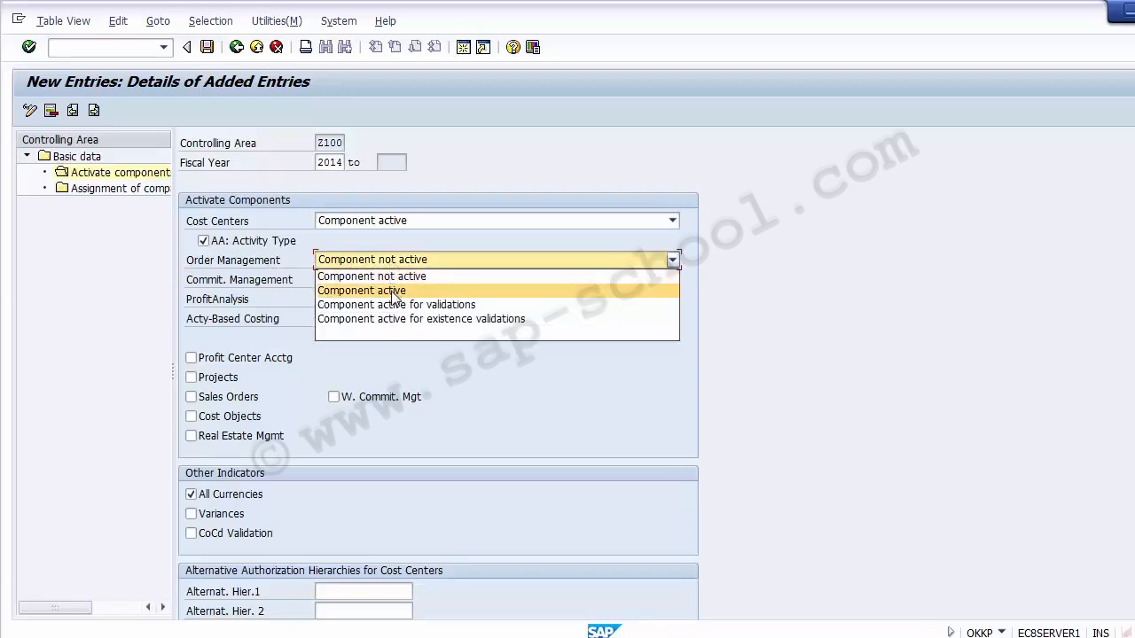
pyautogui.click(394, 293)
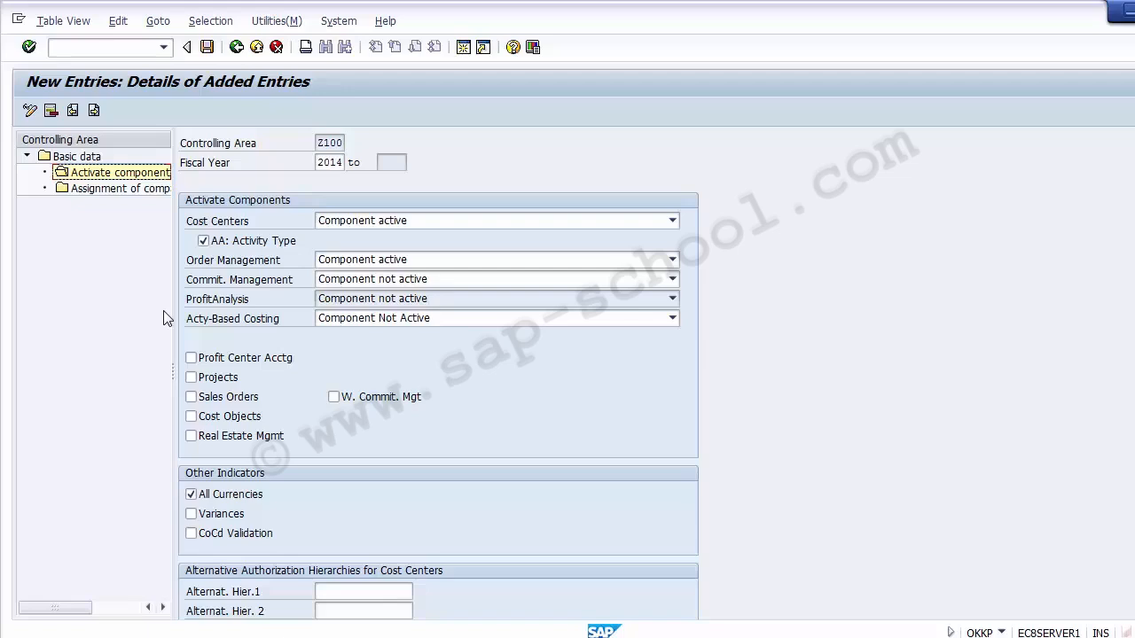
pyautogui.click(242, 265)
pyautogui.click(244, 280)
pyautogui.click(341, 280)
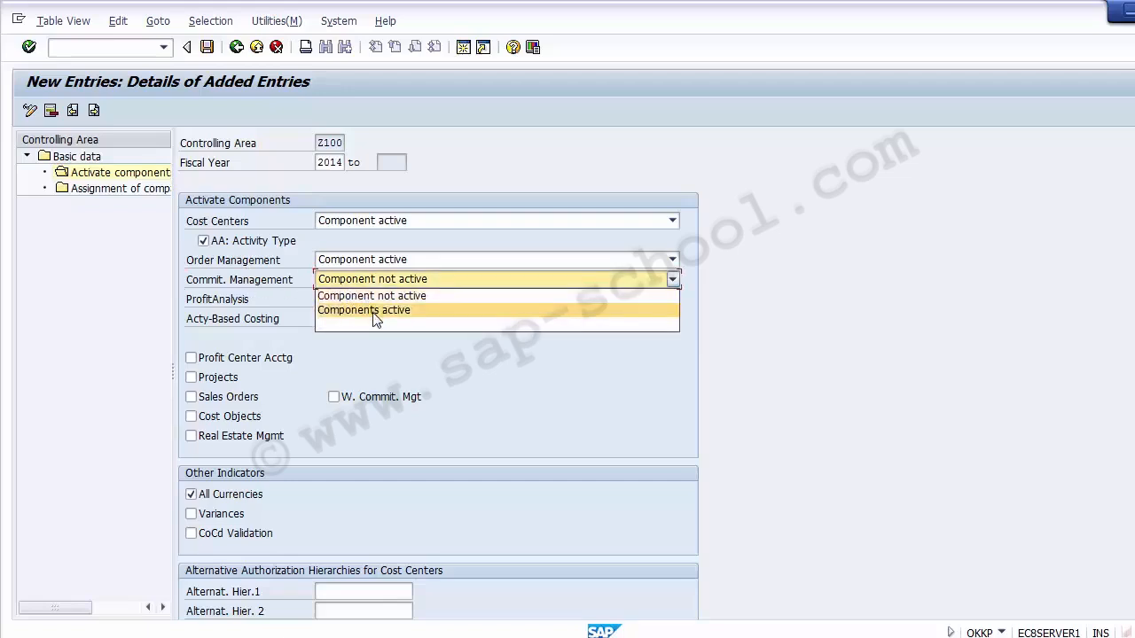
pyautogui.click(373, 312)
# Review the activation options for ProfitAnalysis and Acty-Based Costing, leaving both components inactive
pyautogui.click(265, 301)
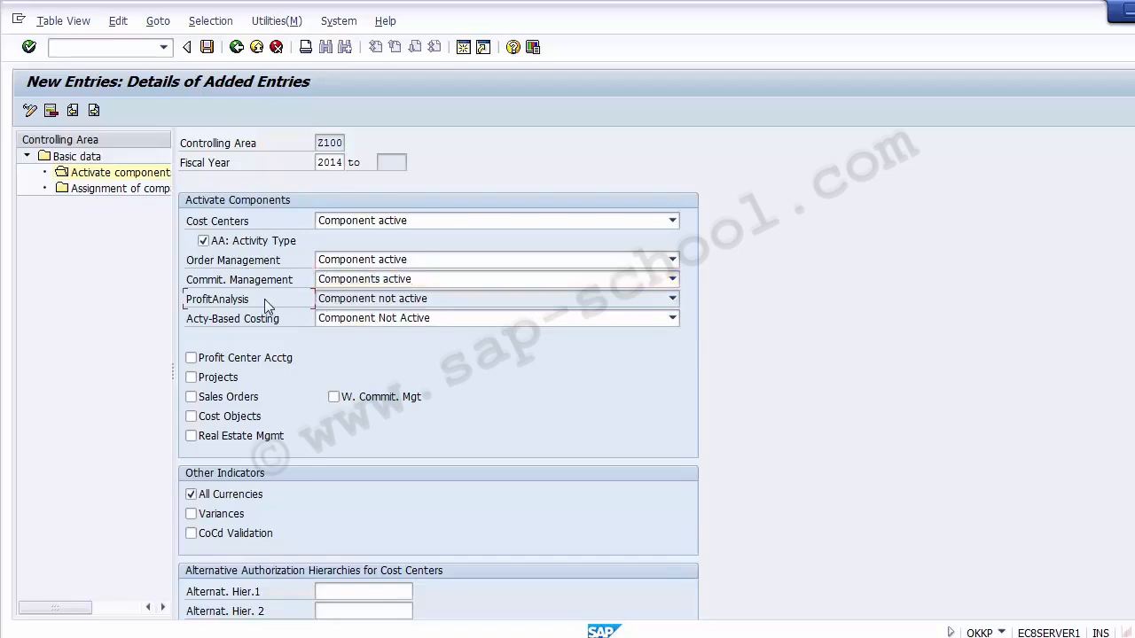
pyautogui.click(378, 306)
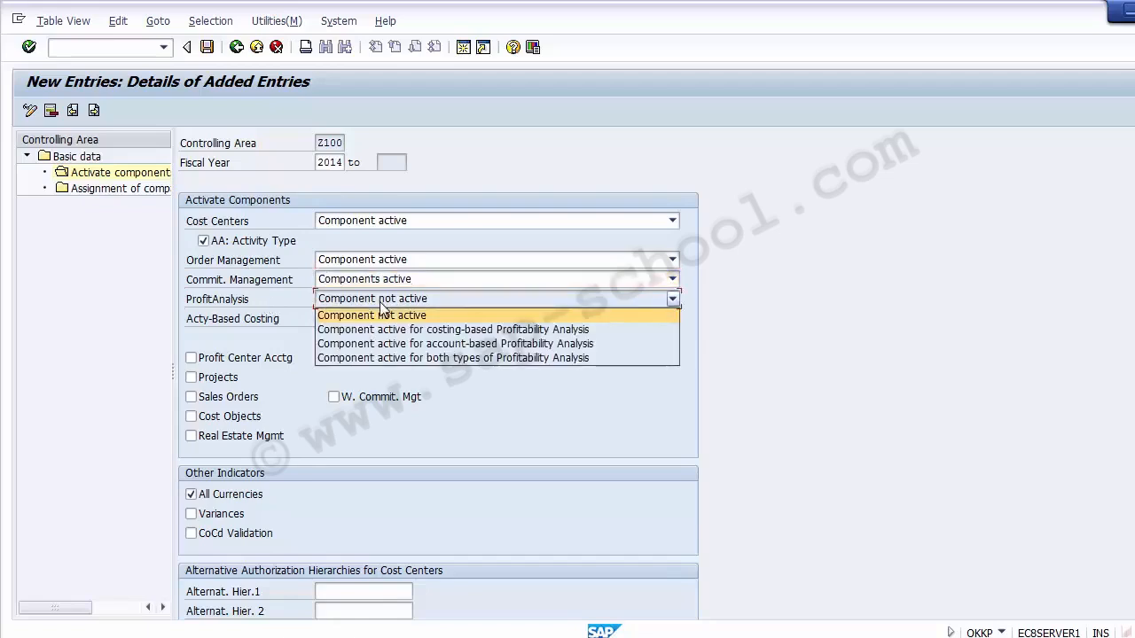
pyautogui.click(382, 306)
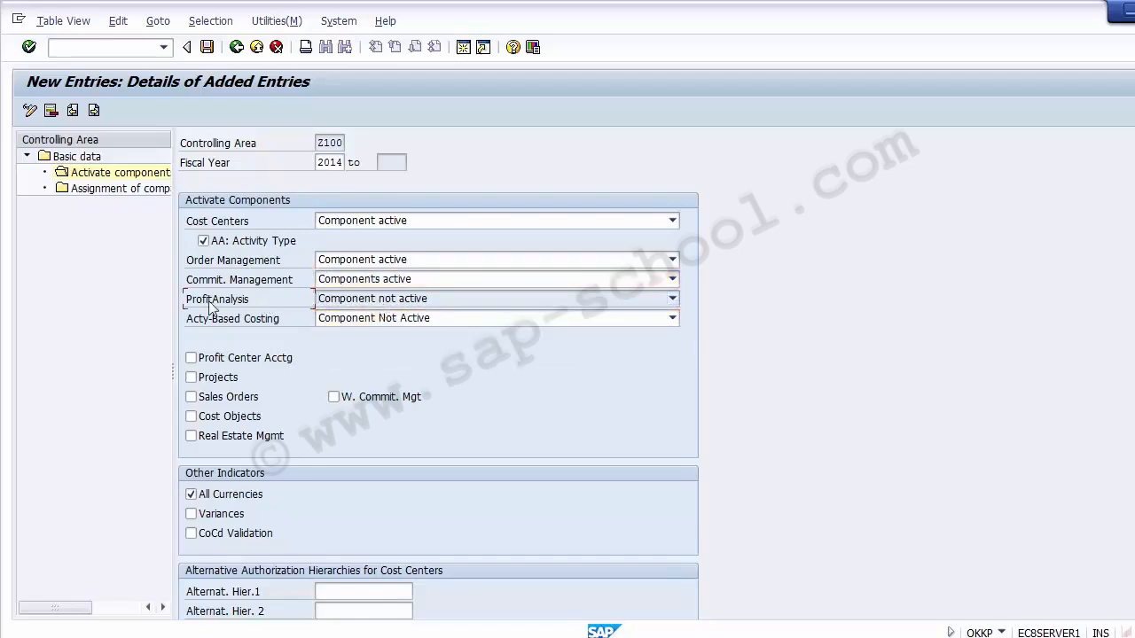
pyautogui.click(118, 316)
pyautogui.scroll(-3, 438, 372)
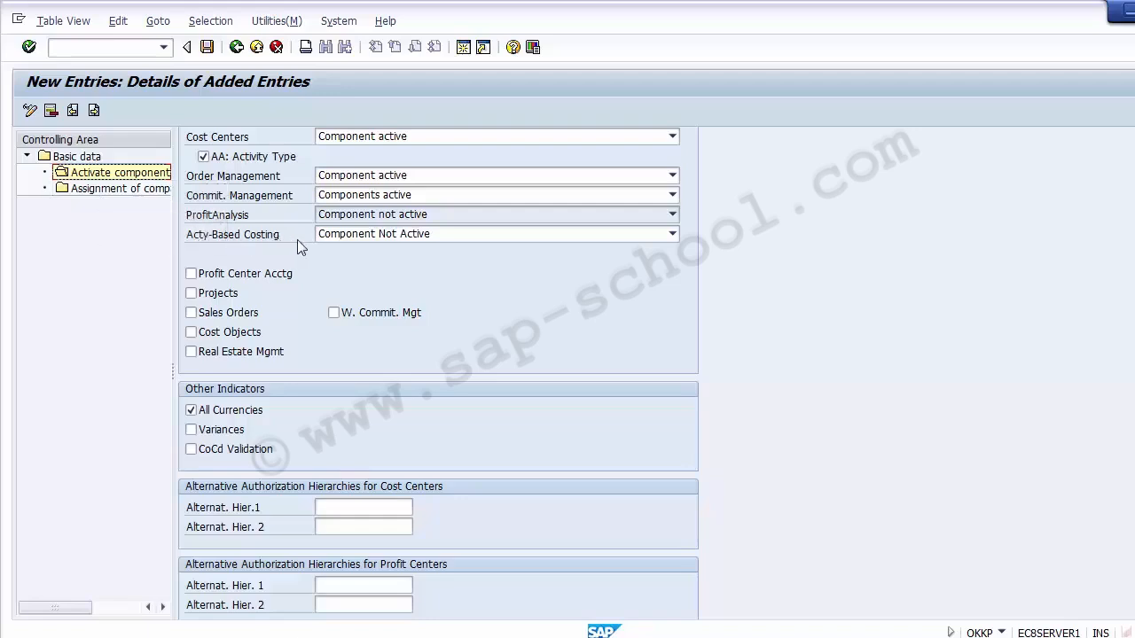
pyautogui.click(349, 236)
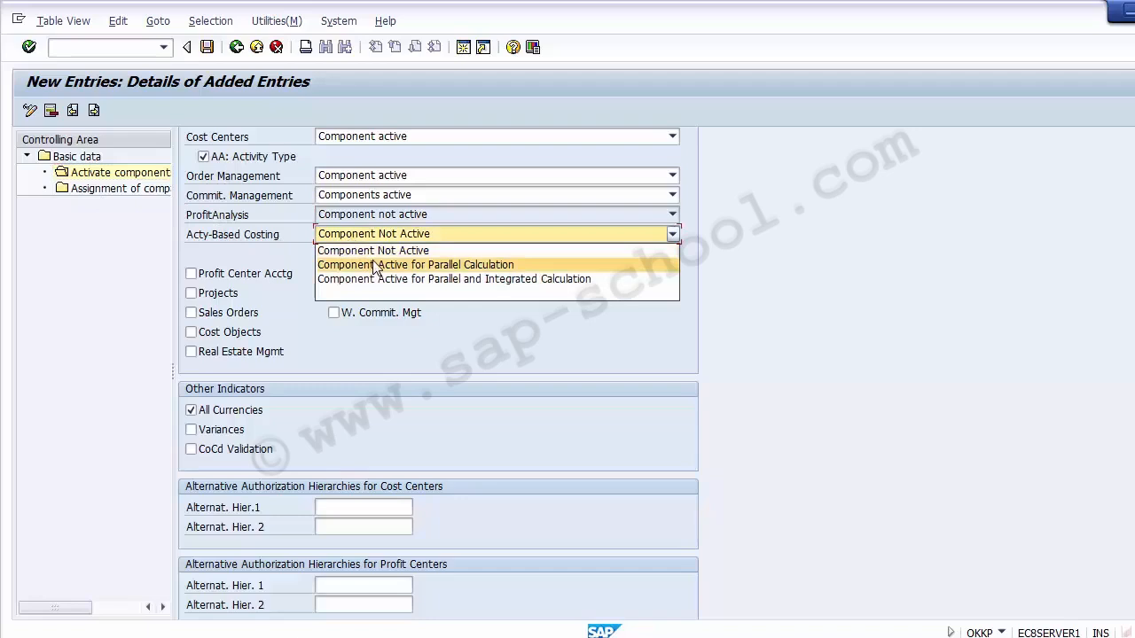
pyautogui.click(350, 253)
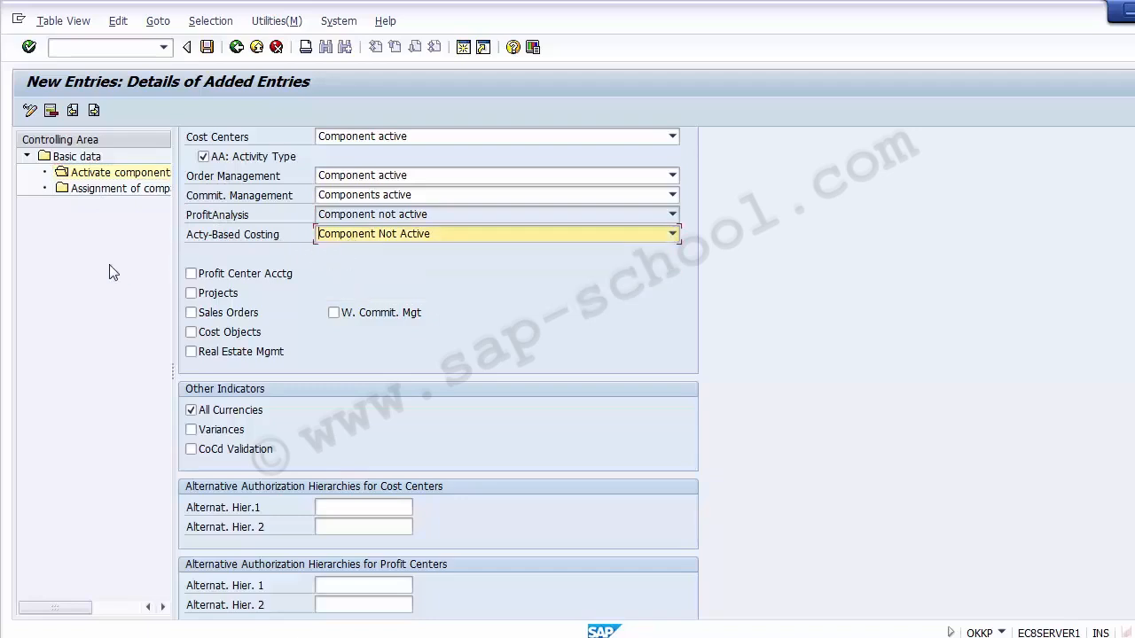
pyautogui.click(108, 272)
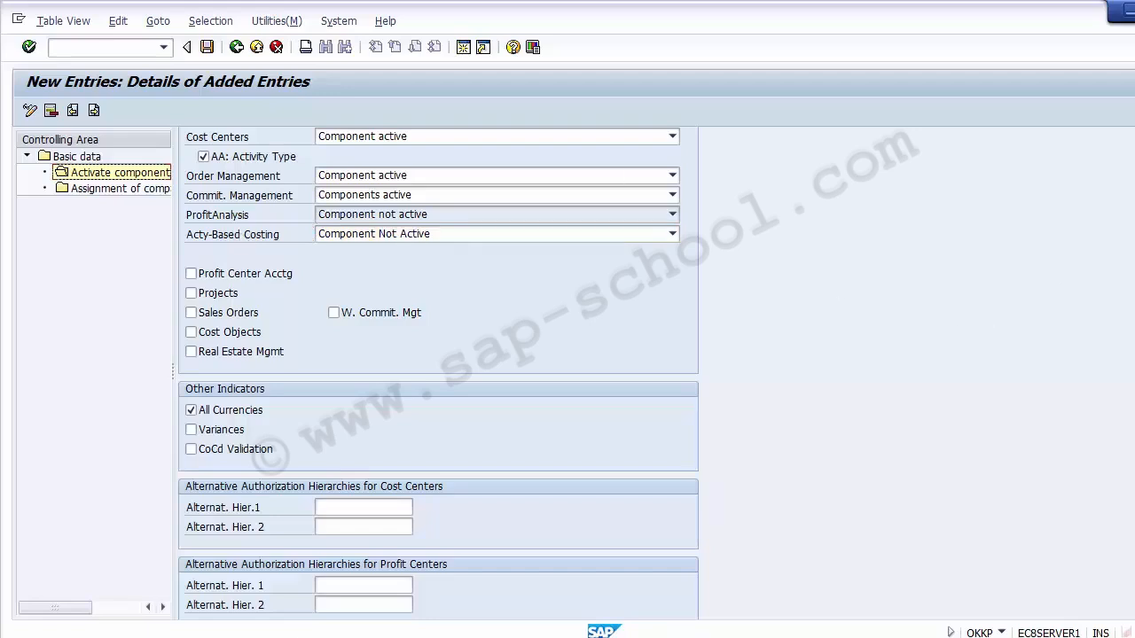
# Activate the Profit Center Acctg, Projects and Sales Orders components
pyautogui.scroll(3, 637, 160)
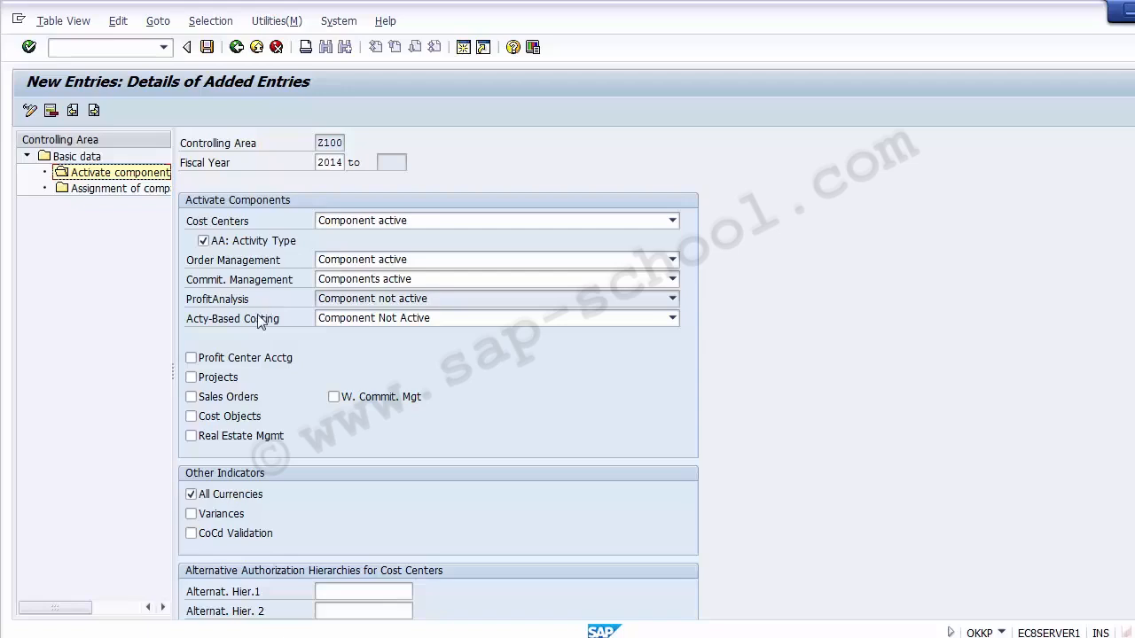
pyautogui.click(202, 364)
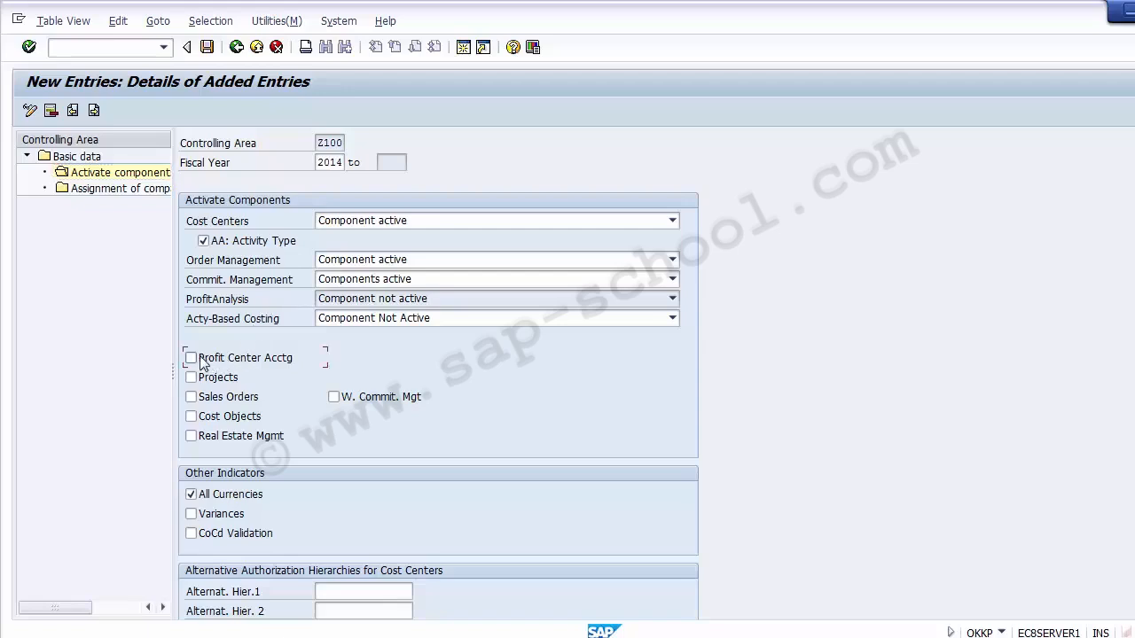
pyautogui.click(202, 364)
pyautogui.click(202, 382)
pyautogui.click(237, 401)
pyautogui.click(113, 438)
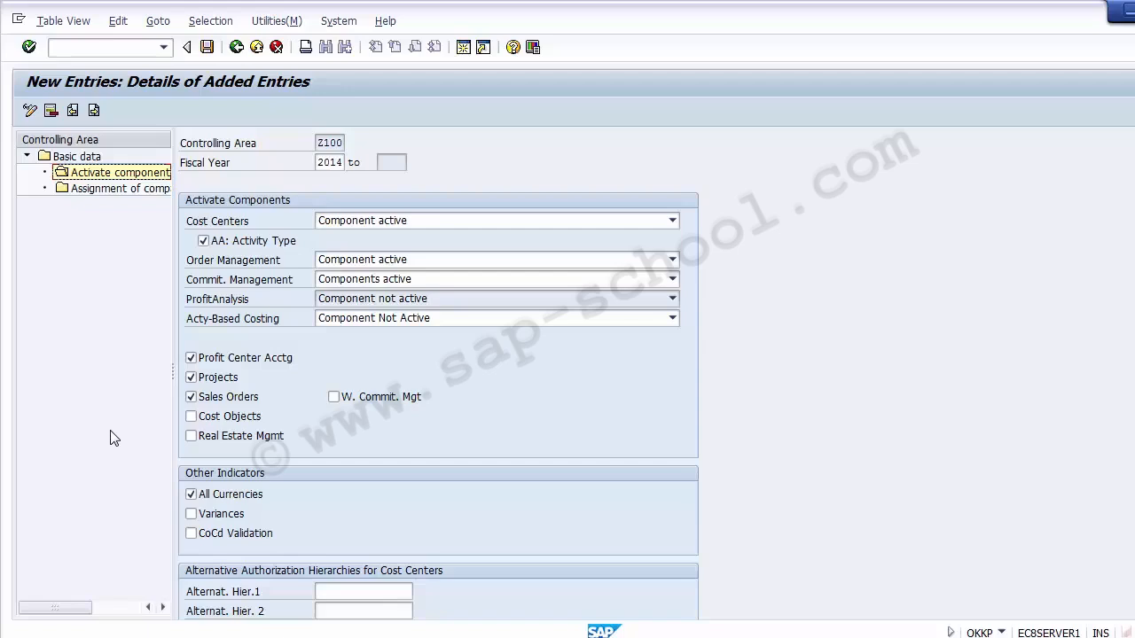
# Try activating Cost Objects and clear it again, and recheck the available Cost Centers options
pyautogui.click(188, 417)
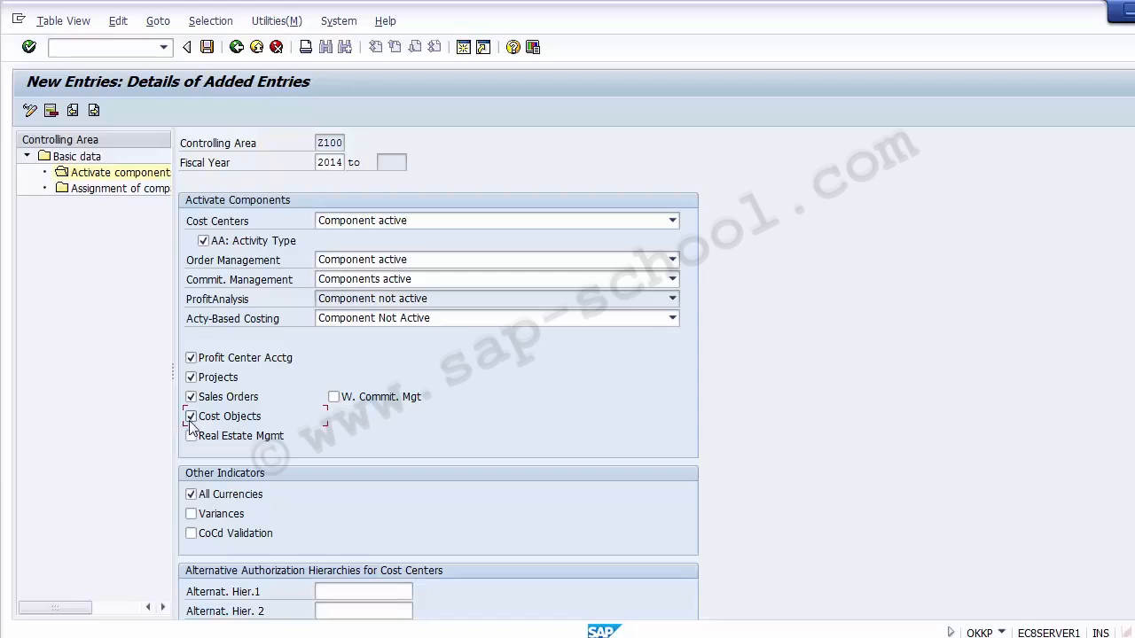
pyautogui.click(191, 417)
pyautogui.click(421, 223)
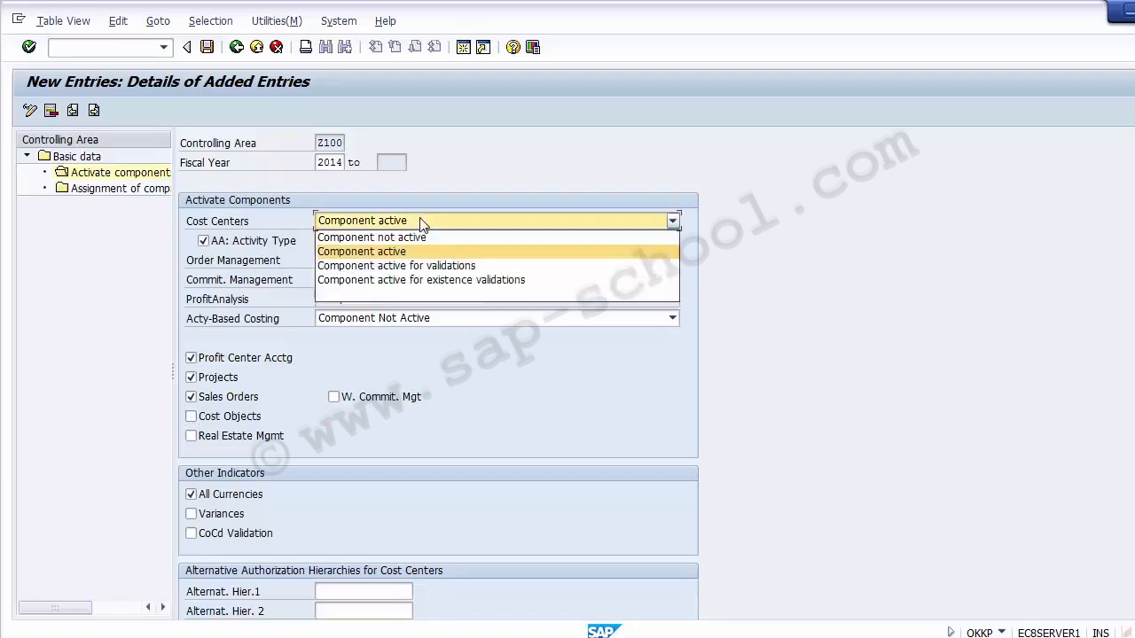
pyautogui.click(421, 224)
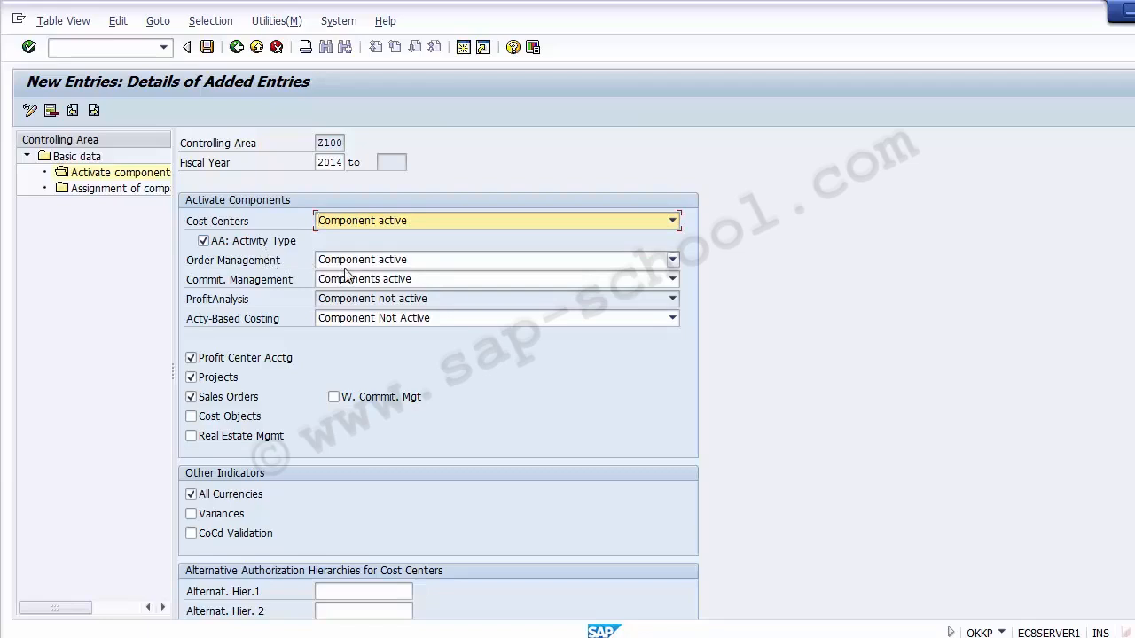
pyautogui.click(255, 283)
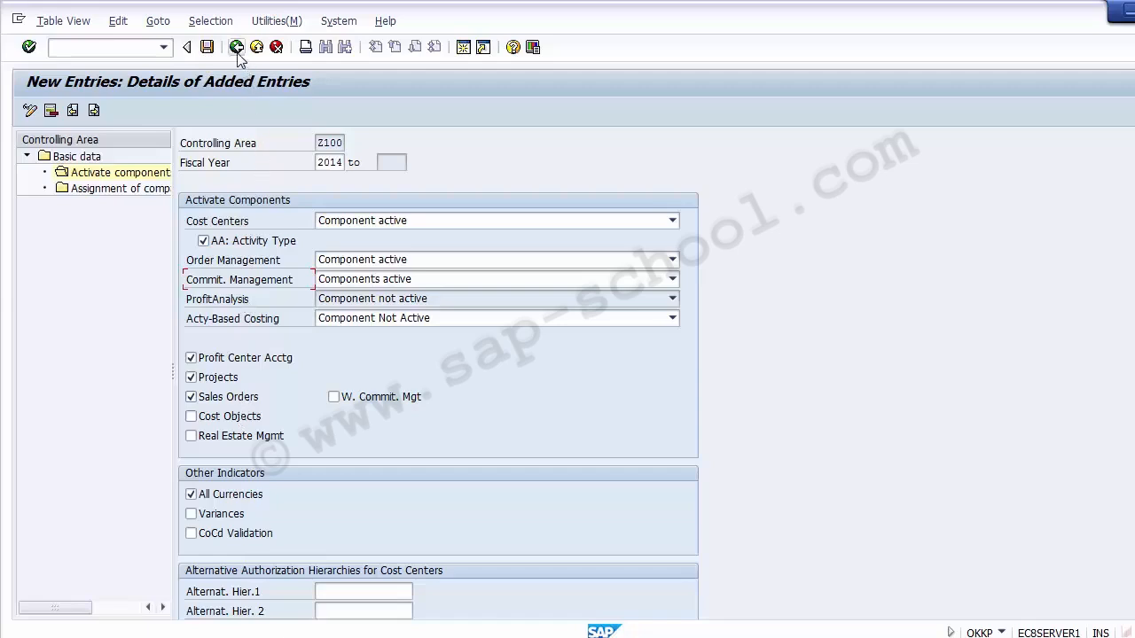
# Save the component activation settings for controlling area Z100 and acknowledge the critical transport information
pyautogui.moveTo(317, 142); pyautogui.dragTo(344, 143)
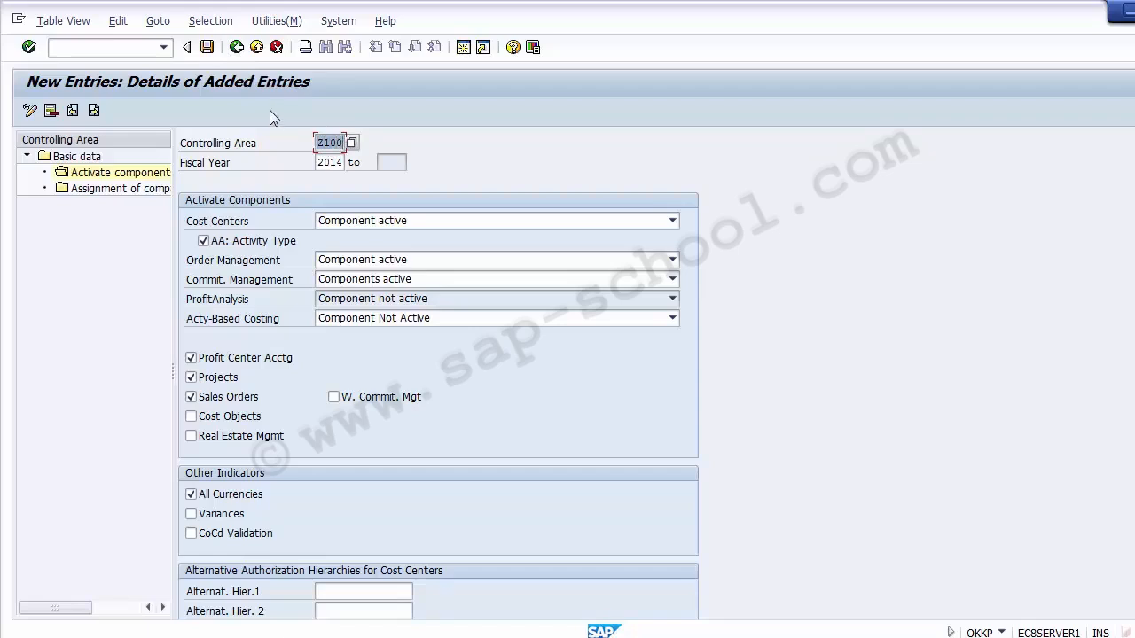
pyautogui.click(208, 48)
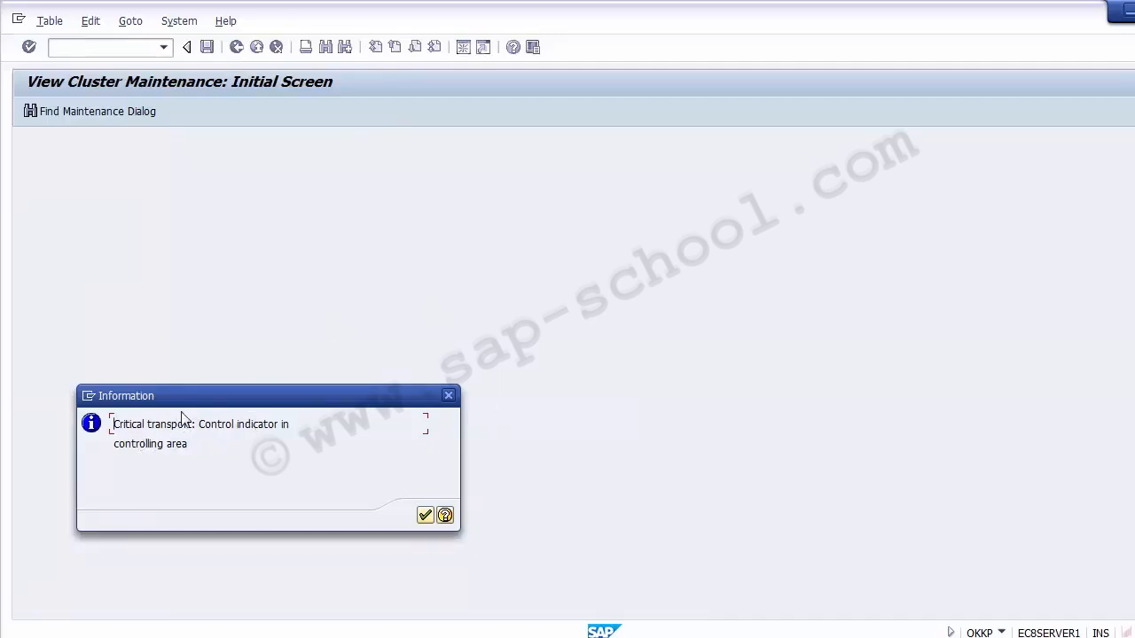
pyautogui.doubleClick(142, 424)
pyautogui.moveTo(195, 417); pyautogui.dragTo(320, 494)
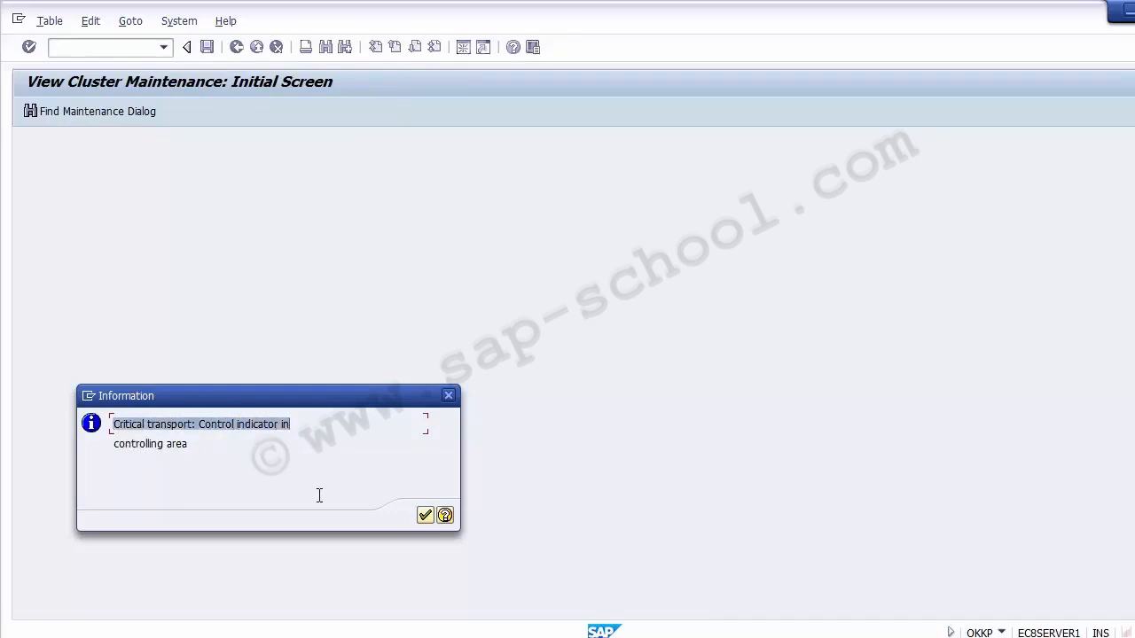
pyautogui.click(425, 516)
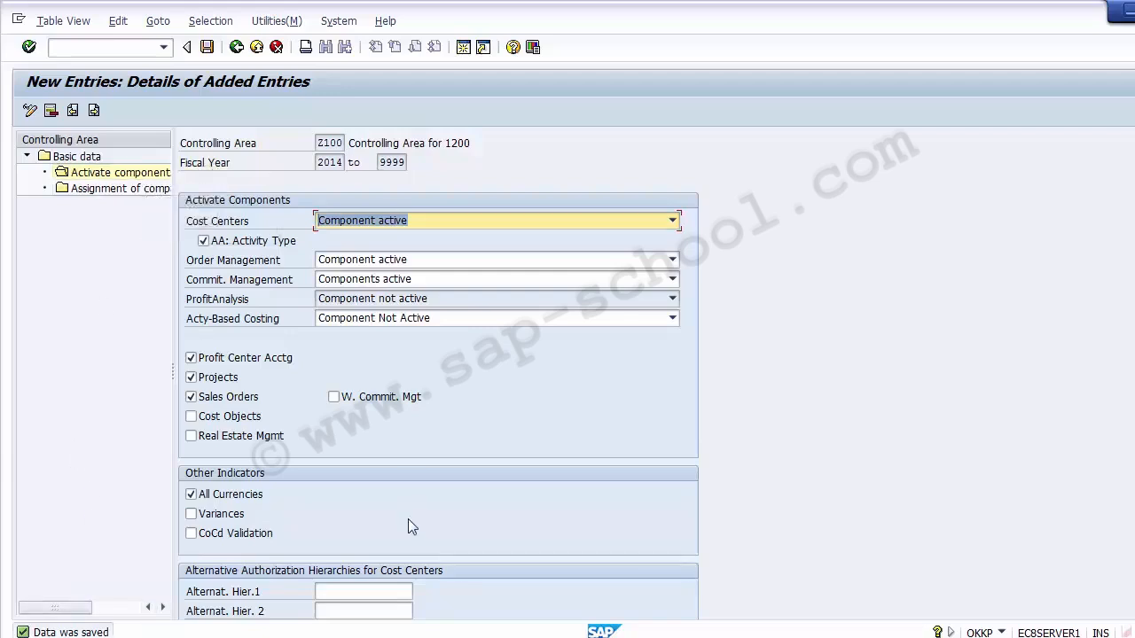
pyautogui.click(32, 377)
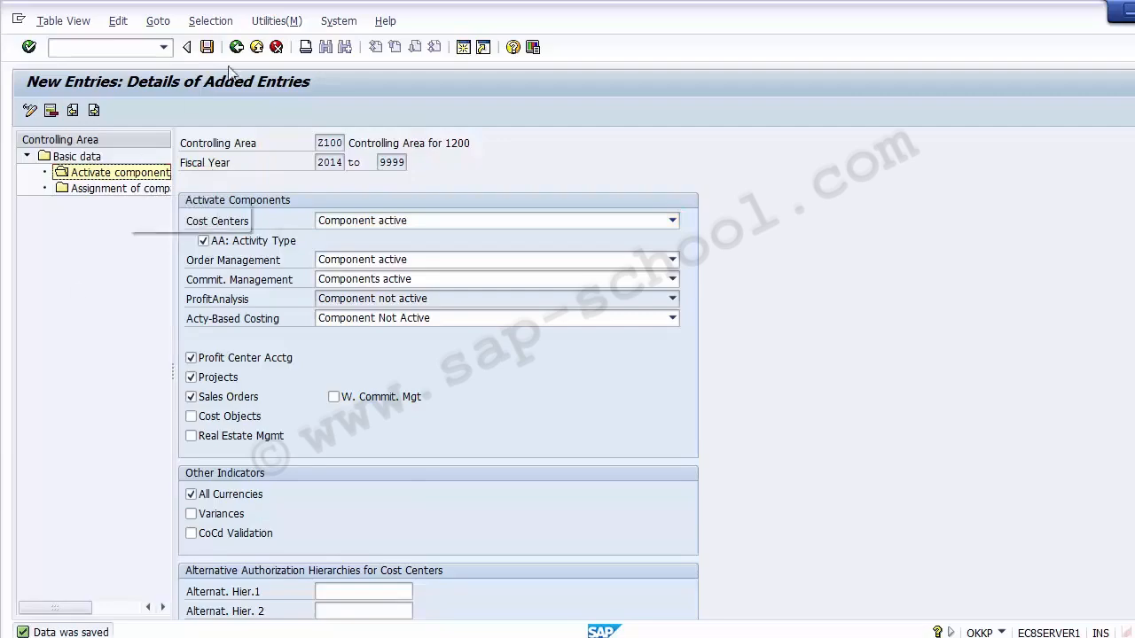
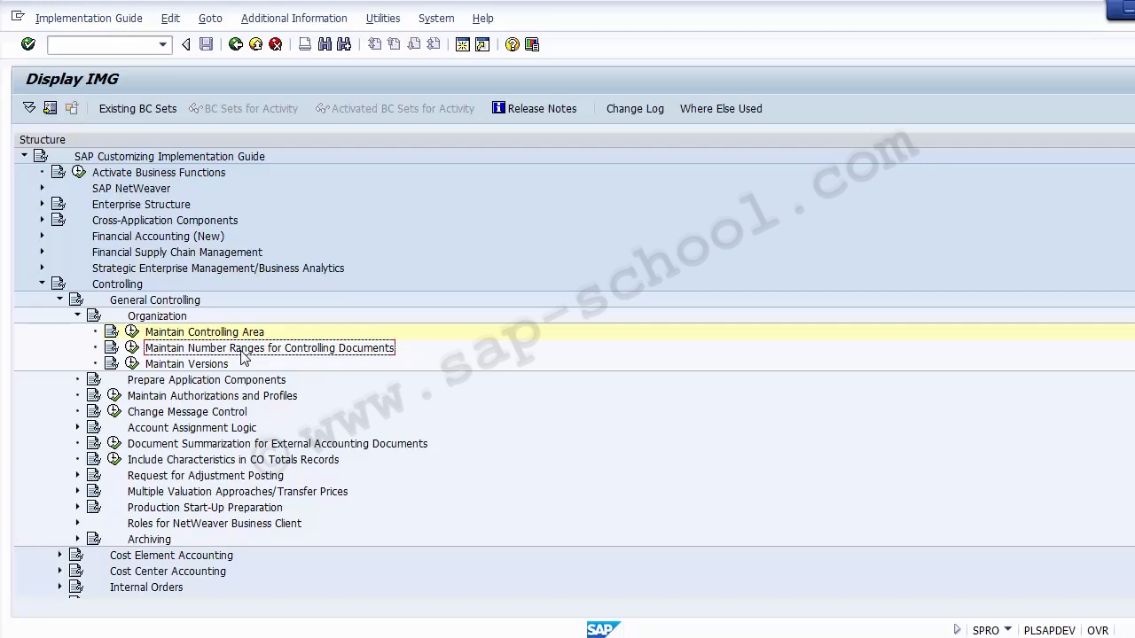
# Open the Maintain Number Ranges for Controlling Documents activity under Controlling, General Controlling, Organization
pyautogui.click(173, 351)
pyautogui.click(129, 285)
pyautogui.click(179, 303)
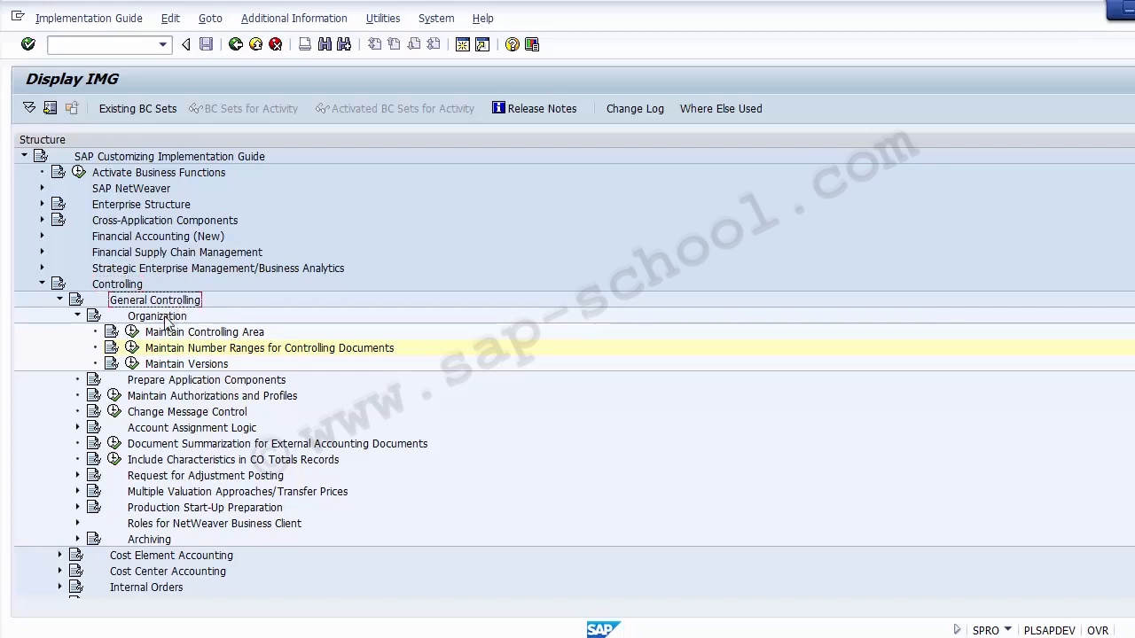
pyautogui.click(165, 317)
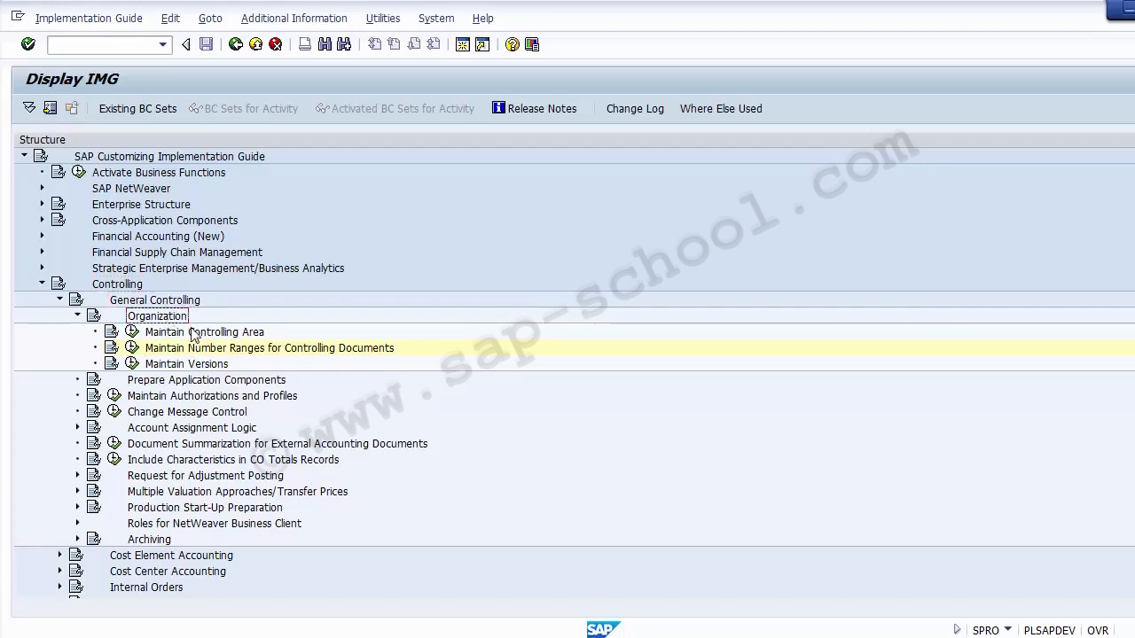
pyautogui.click(232, 351)
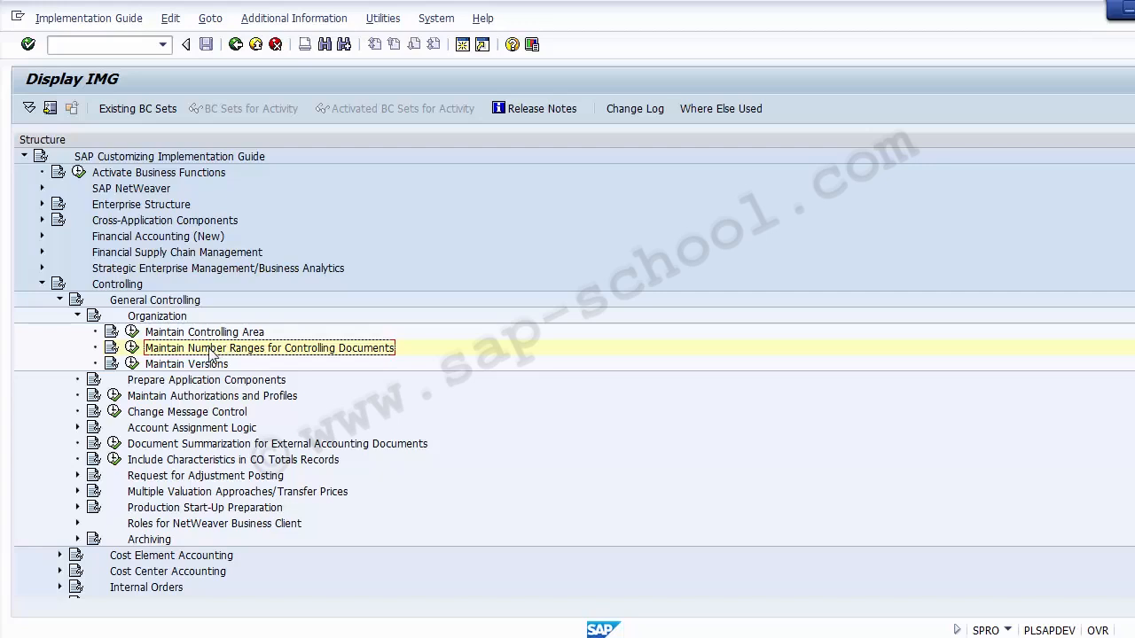
pyautogui.click(131, 350)
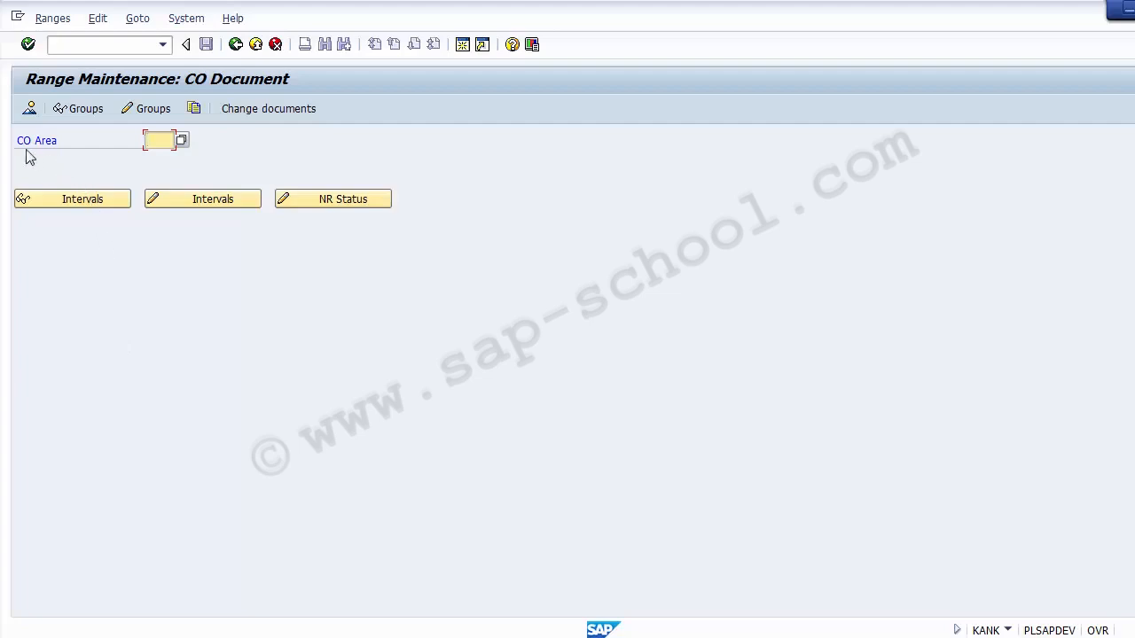
# Enter Z100 as the CO area for the CO document number ranges
pyautogui.moveTo(20, 139); pyautogui.dragTo(57, 140)
pyautogui.click(160, 139)
pyautogui.write('z')
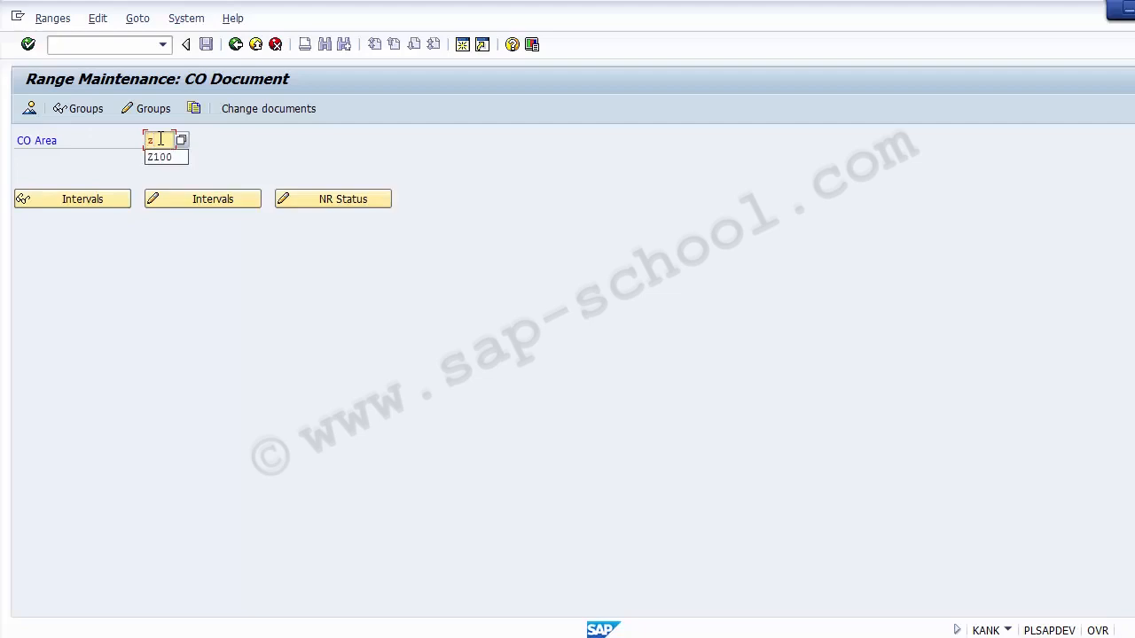
pyautogui.write('100')
pyautogui.click(212, 135)
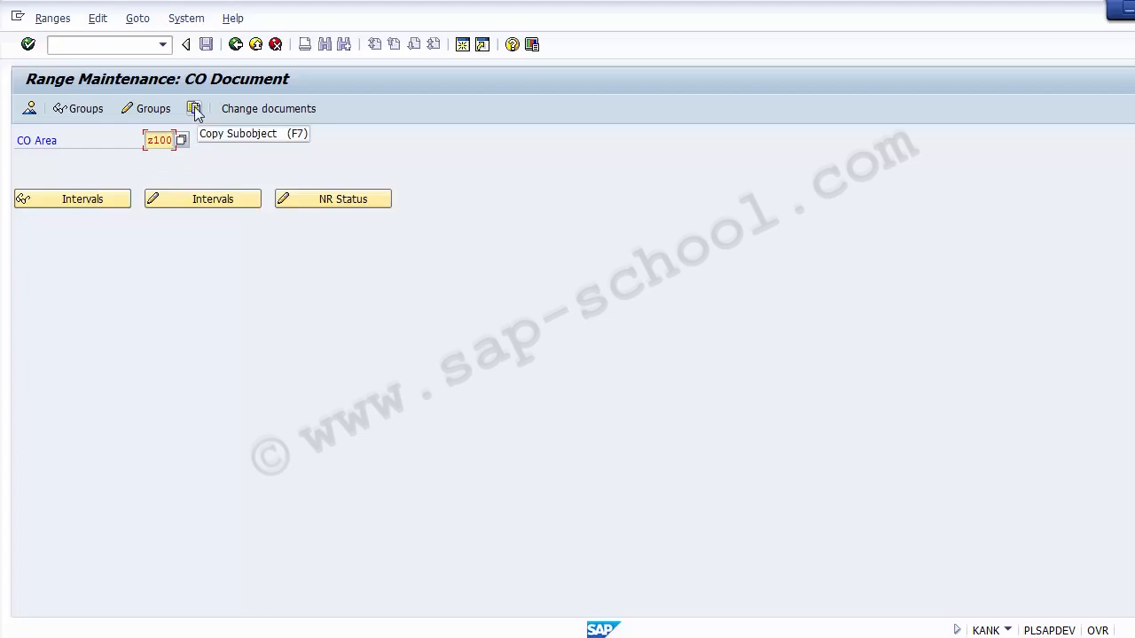
# Try to copy the CO document number ranges from controlling area 0001 to Z100
pyautogui.click(194, 109)
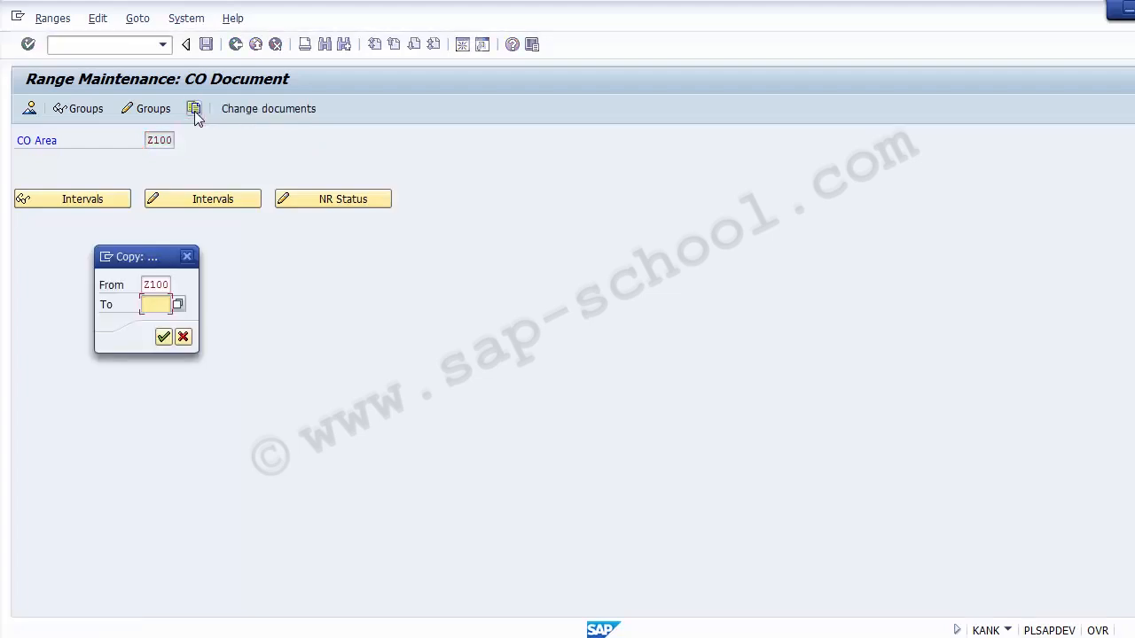
pyautogui.click(149, 284)
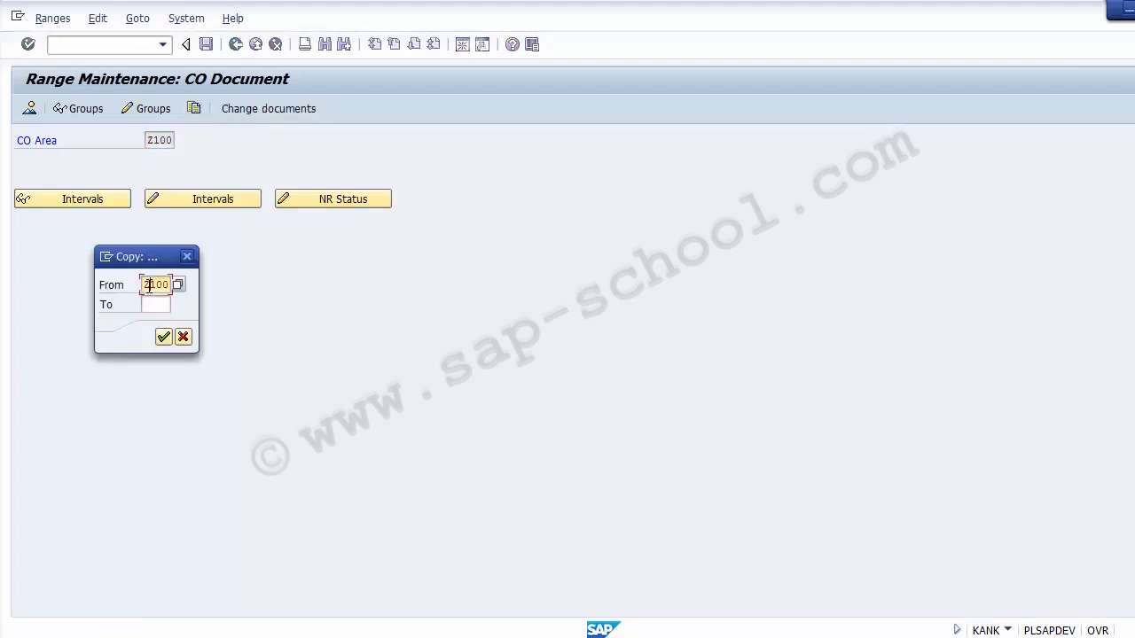
pyautogui.press('Delete')
pyautogui.press('Delete')
pyautogui.press('Delete')
pyautogui.press('Delete')
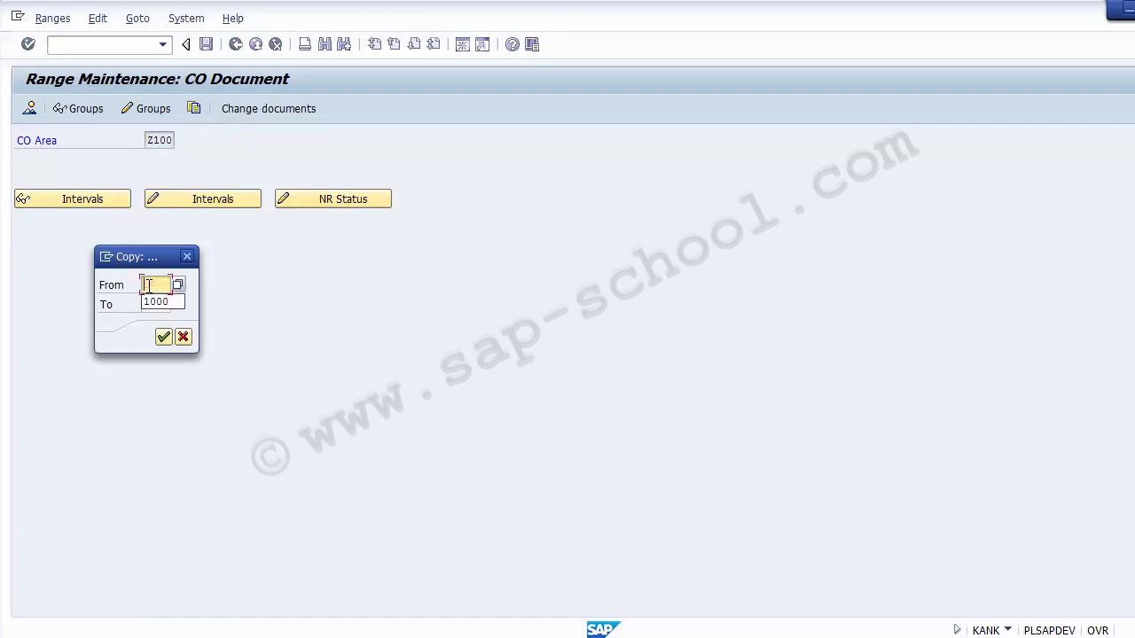
pyautogui.write('0001')
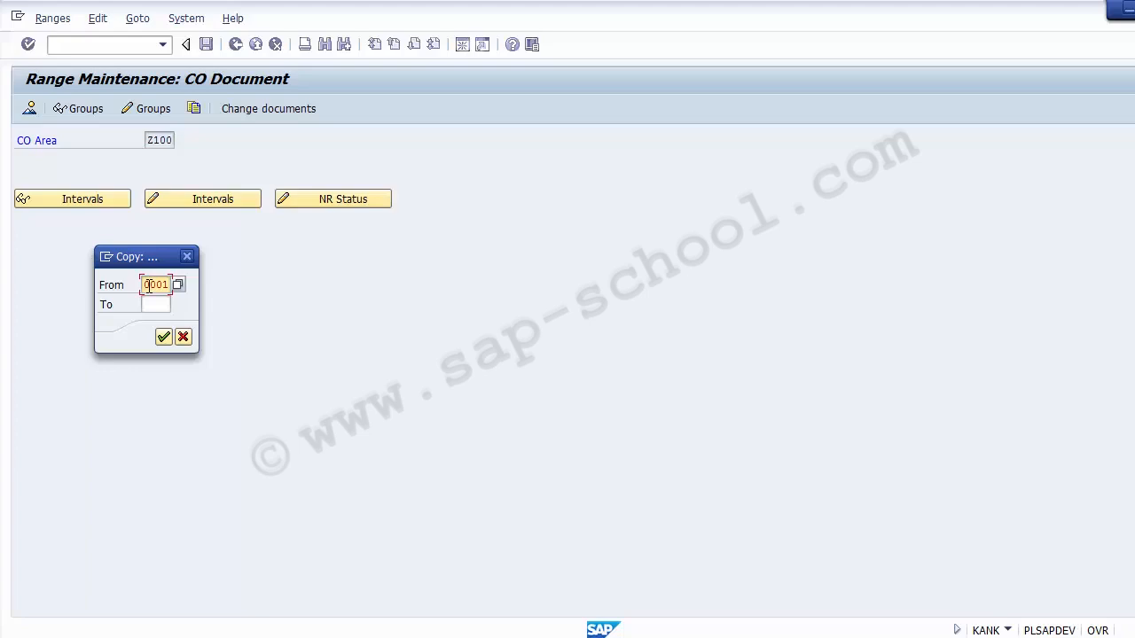
pyautogui.click(154, 305)
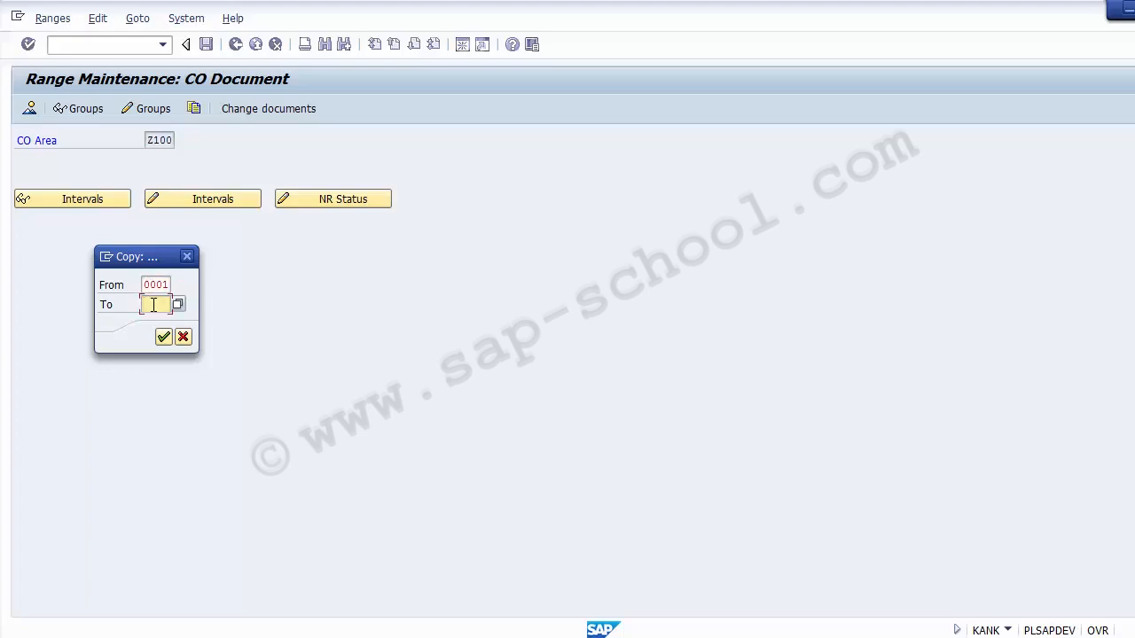
pyautogui.write('z100')
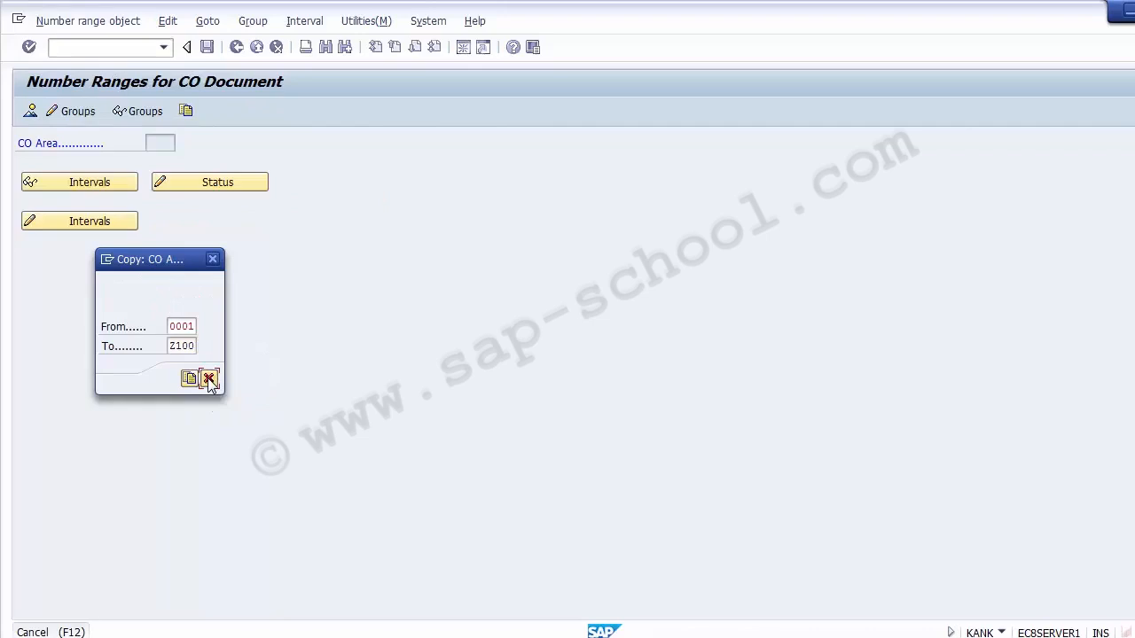
pyautogui.click(210, 379)
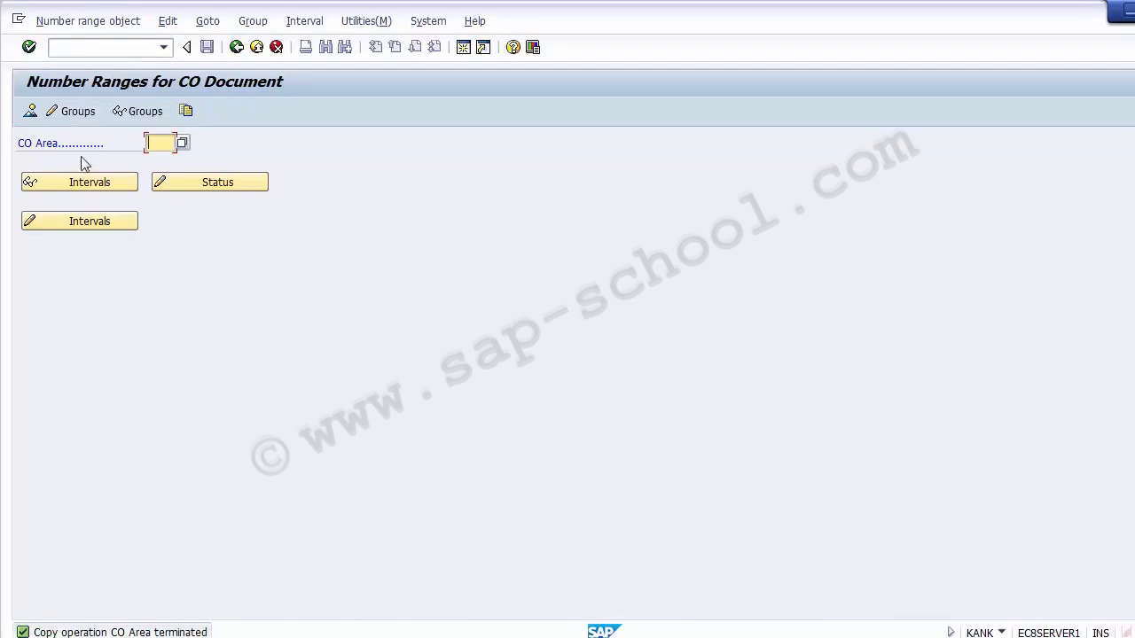
# Choose Z100 from the list of controlling areas as the CO area and display its number range intervals
pyautogui.moveTo(20, 144); pyautogui.dragTo(157, 145)
pyautogui.click(157, 144)
pyautogui.click(182, 144)
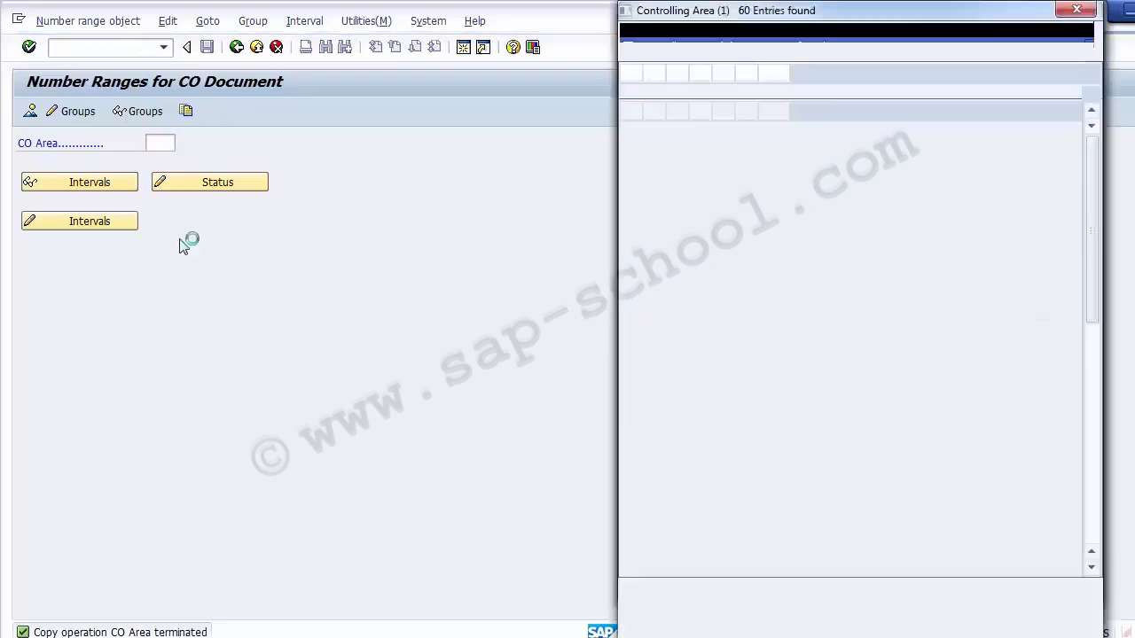
pyautogui.click(1091, 587)
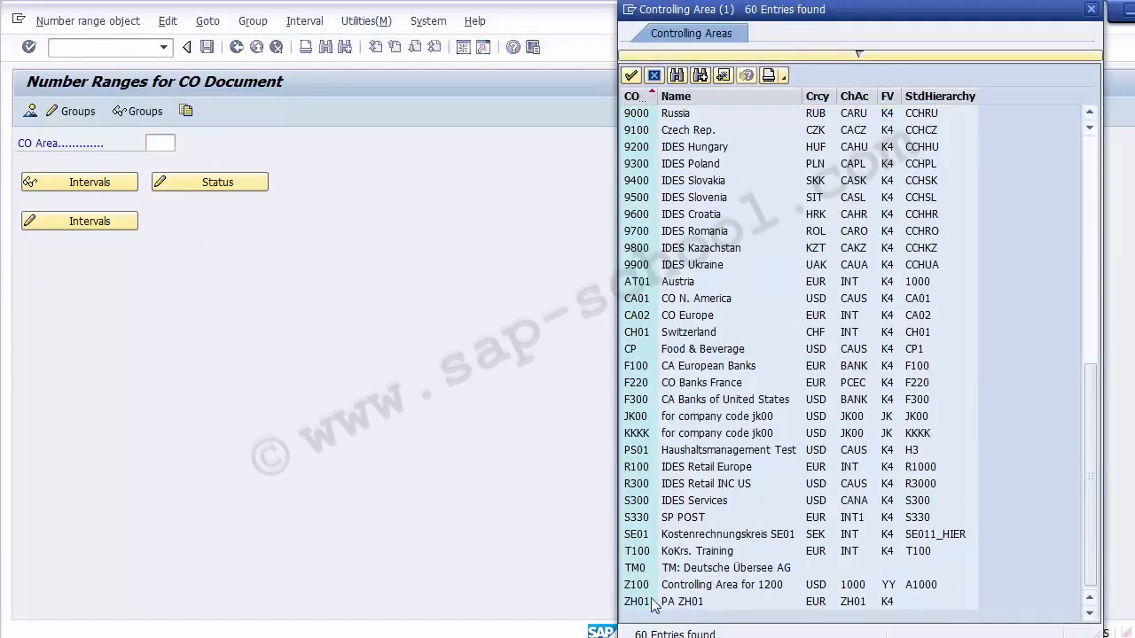
pyautogui.click(683, 592)
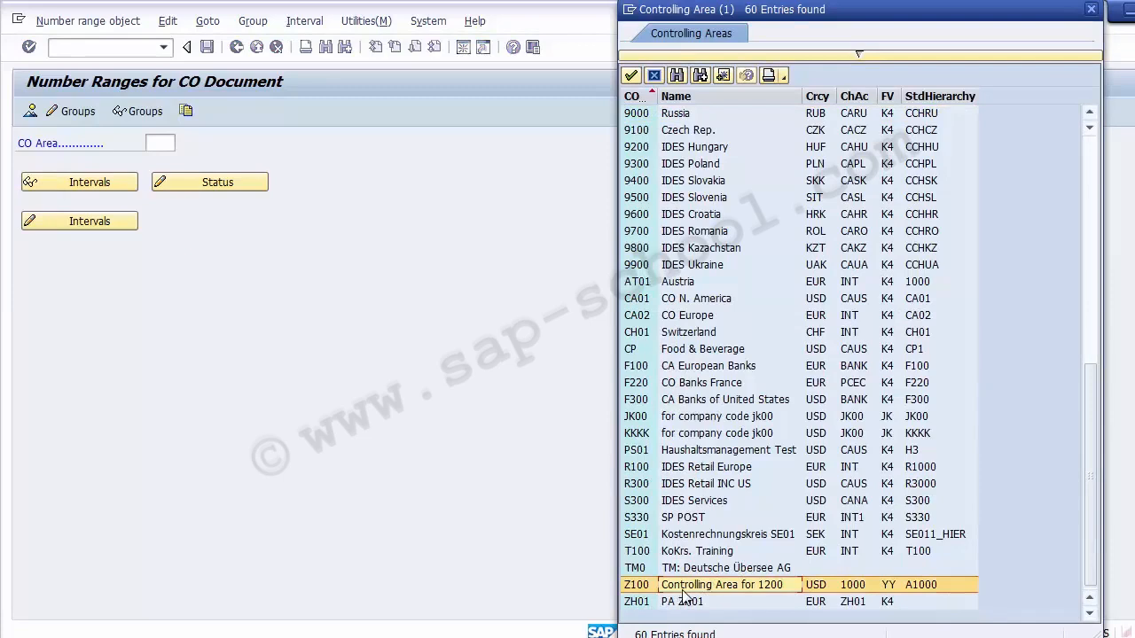
pyautogui.click(632, 589)
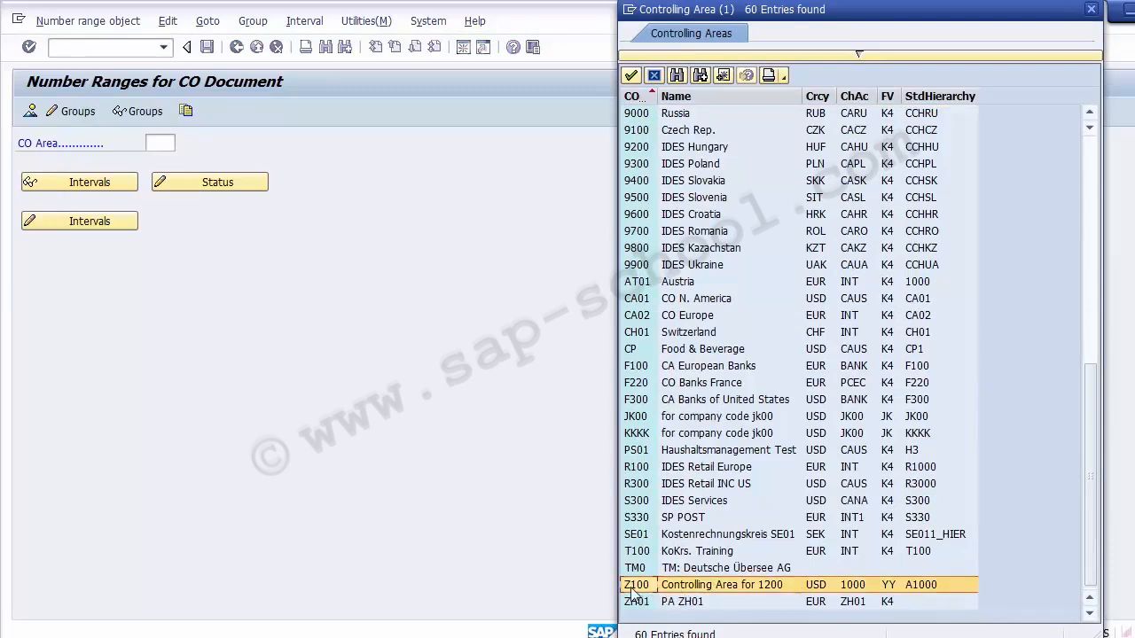
pyautogui.doubleClick(633, 589)
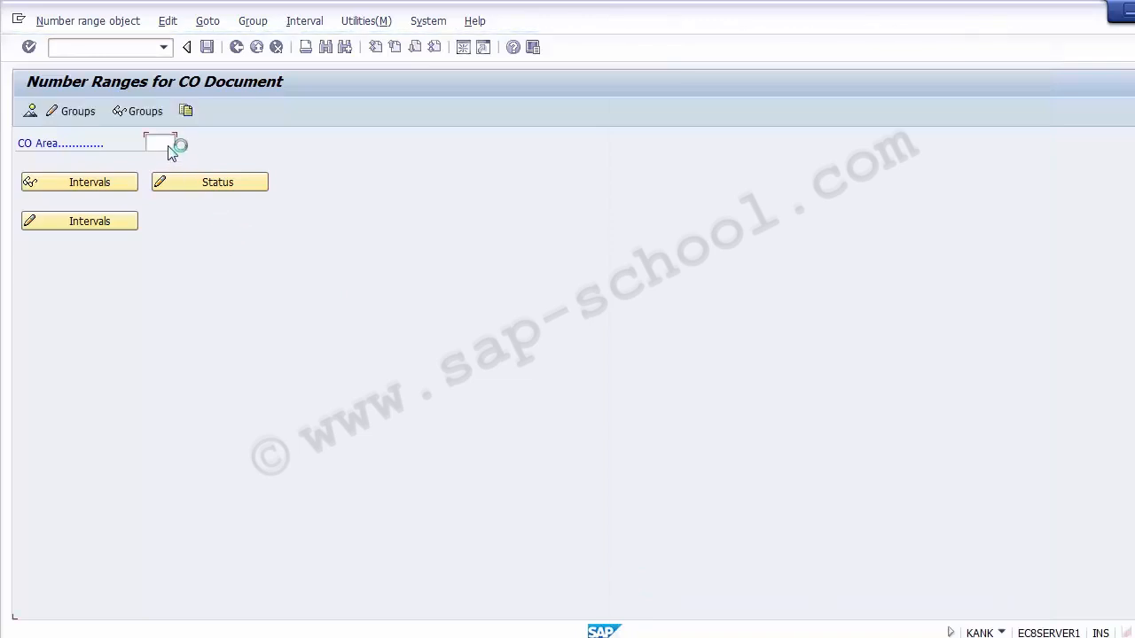
pyautogui.click(76, 184)
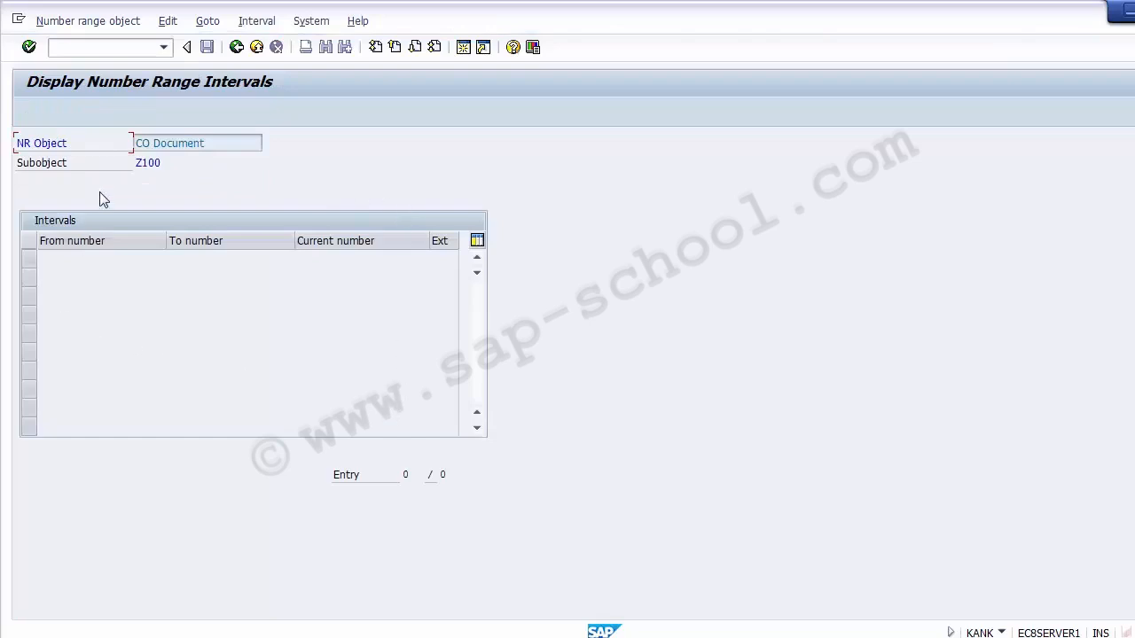
pyautogui.click(235, 52)
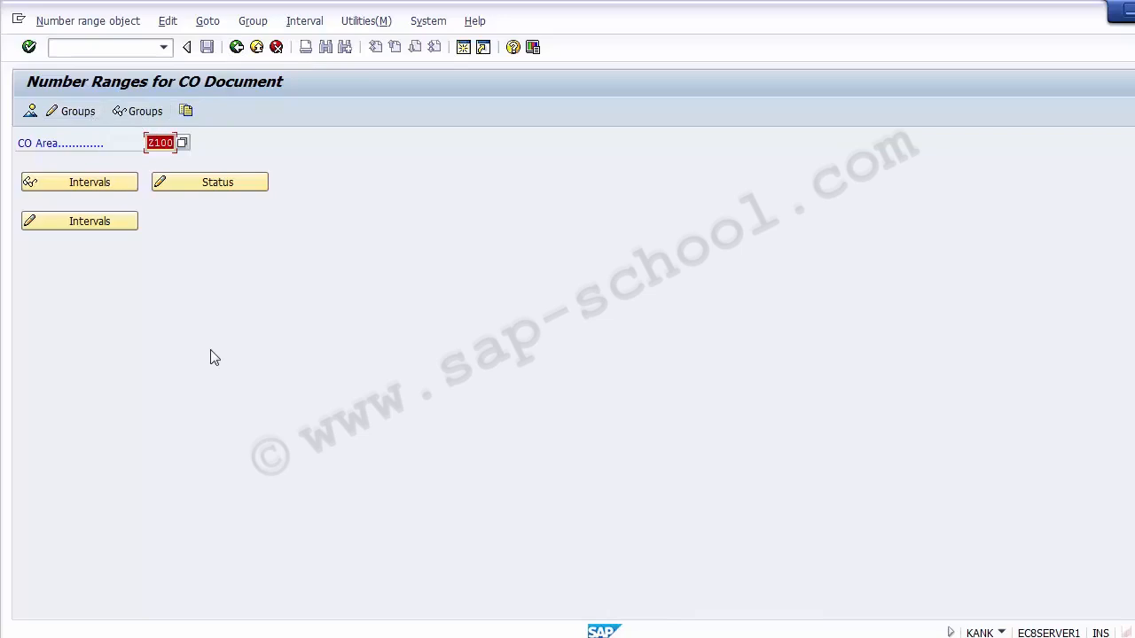
# Open number range group maintenance for Z100 and start a new group with the text "Number Range for 1200"
pyautogui.click(78, 113)
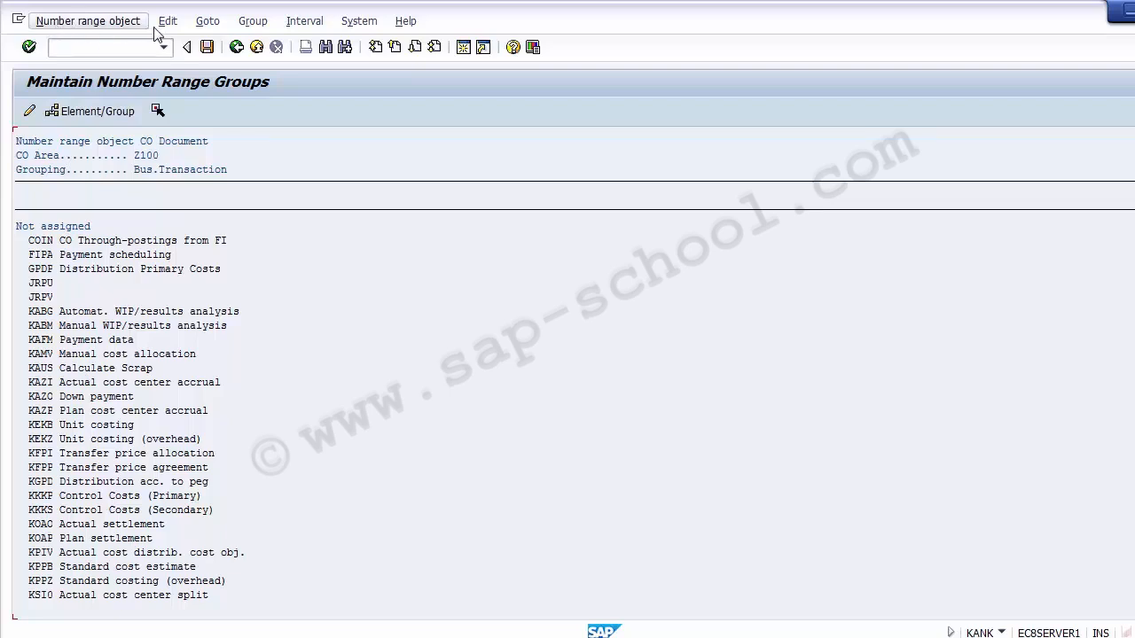
pyautogui.click(253, 21)
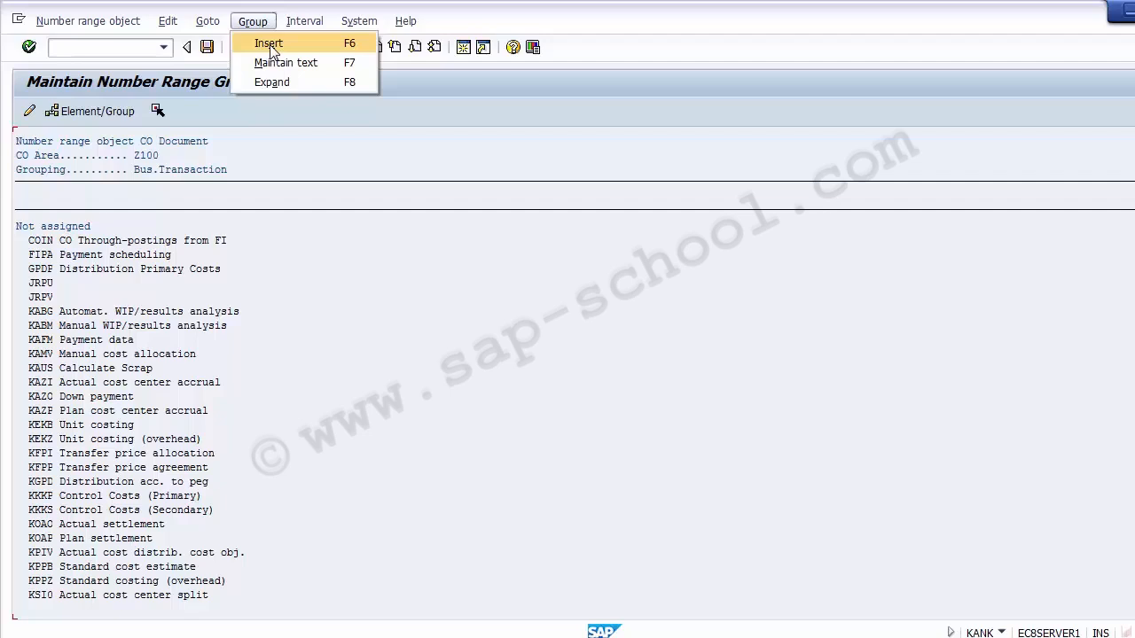
pyautogui.click(271, 46)
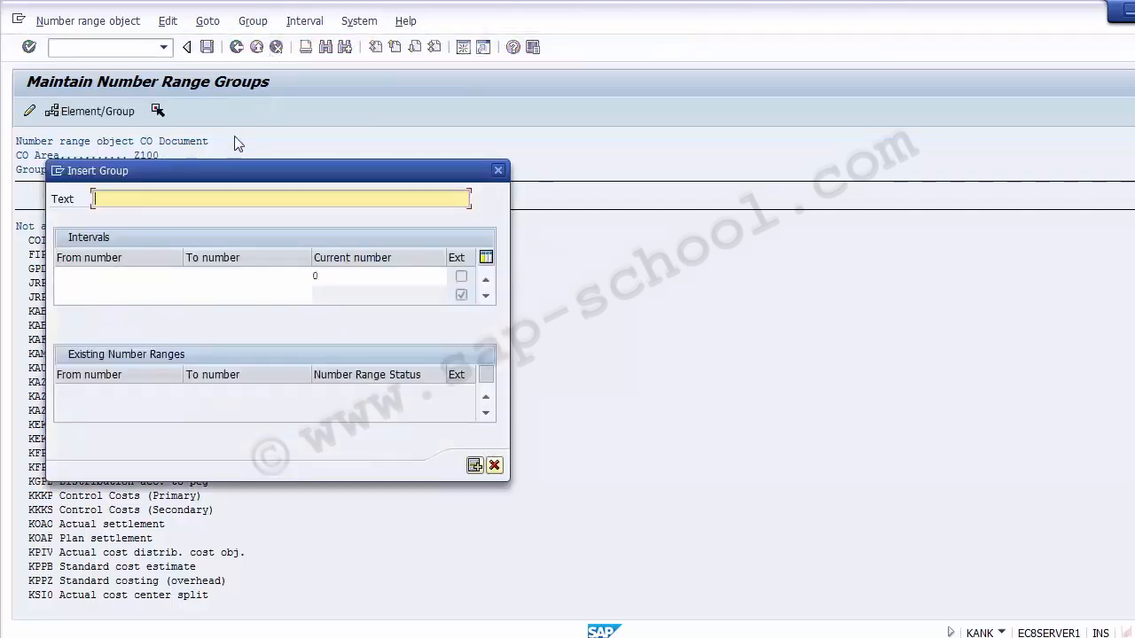
pyautogui.moveTo(199, 178); pyautogui.dragTo(235, 175)
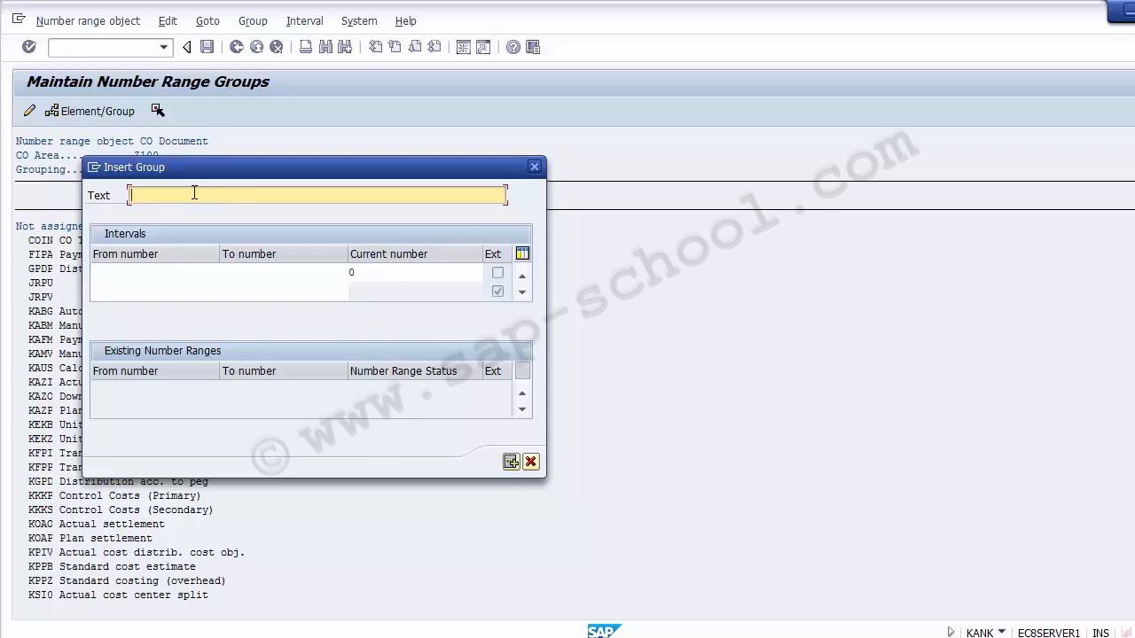
pyautogui.write('Number Range for 1200')
# Set the From number of the new group's first interval to 1000000
pyautogui.click(149, 270)
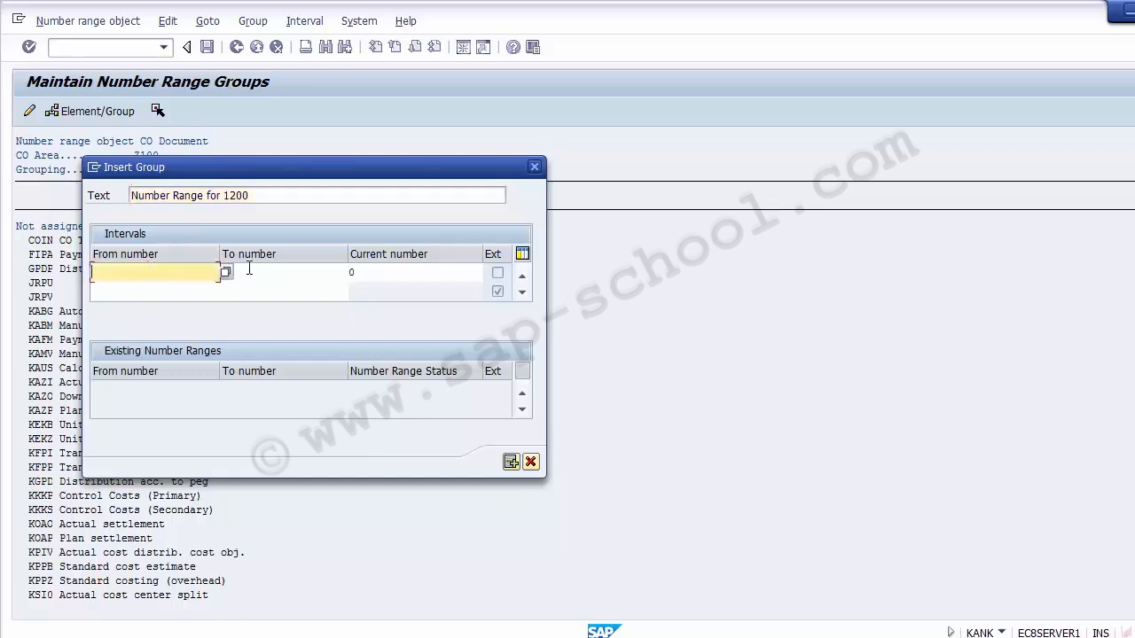
pyautogui.write('10000')
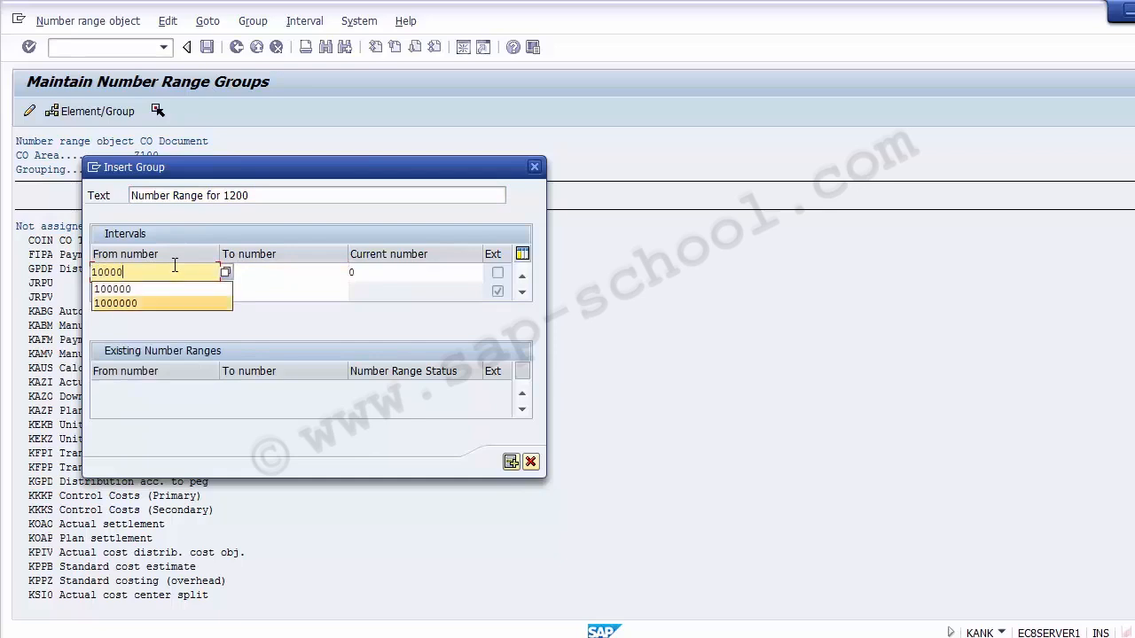
pyautogui.write('00')
pyautogui.press('Tab')
# Set the To number of the group's first interval to 1009999
pyautogui.write('1')
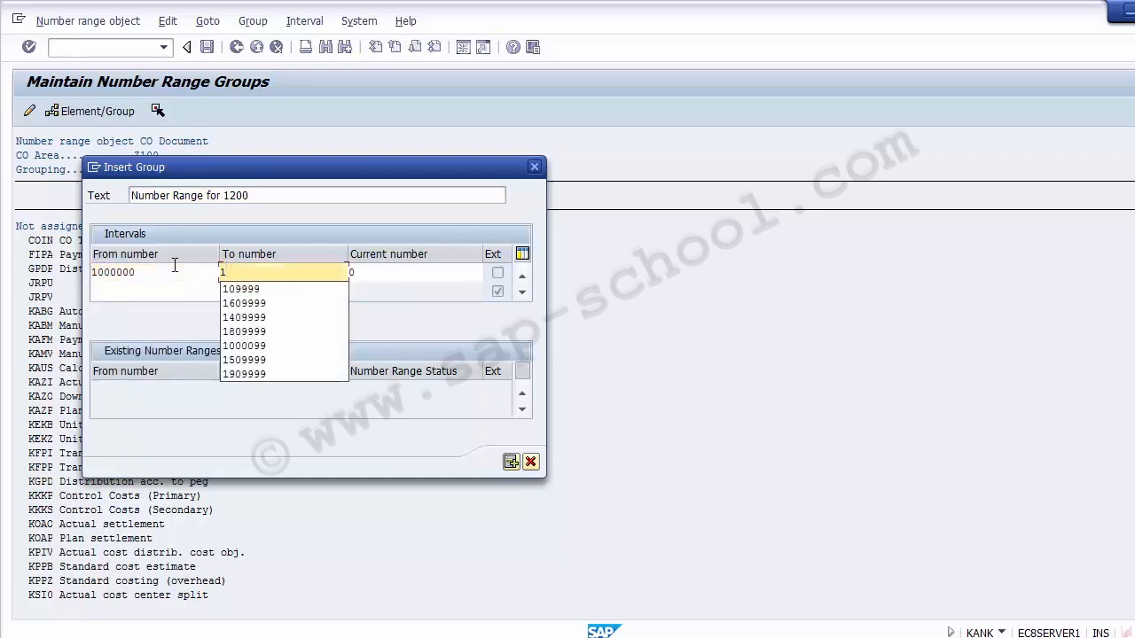
pyautogui.write('0')
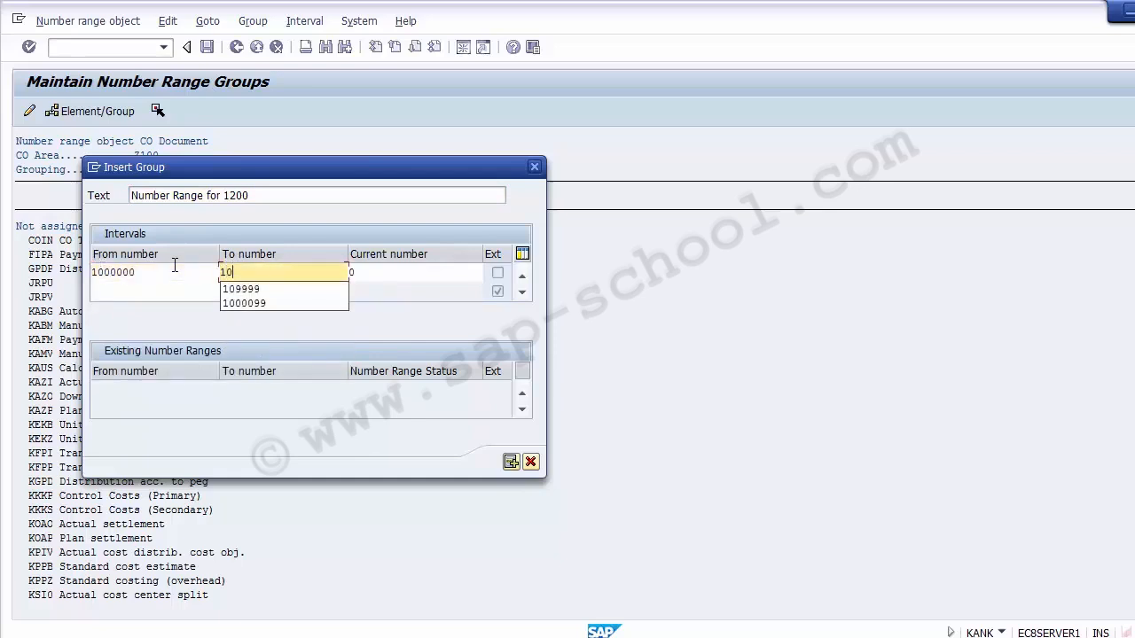
pyautogui.write('9')
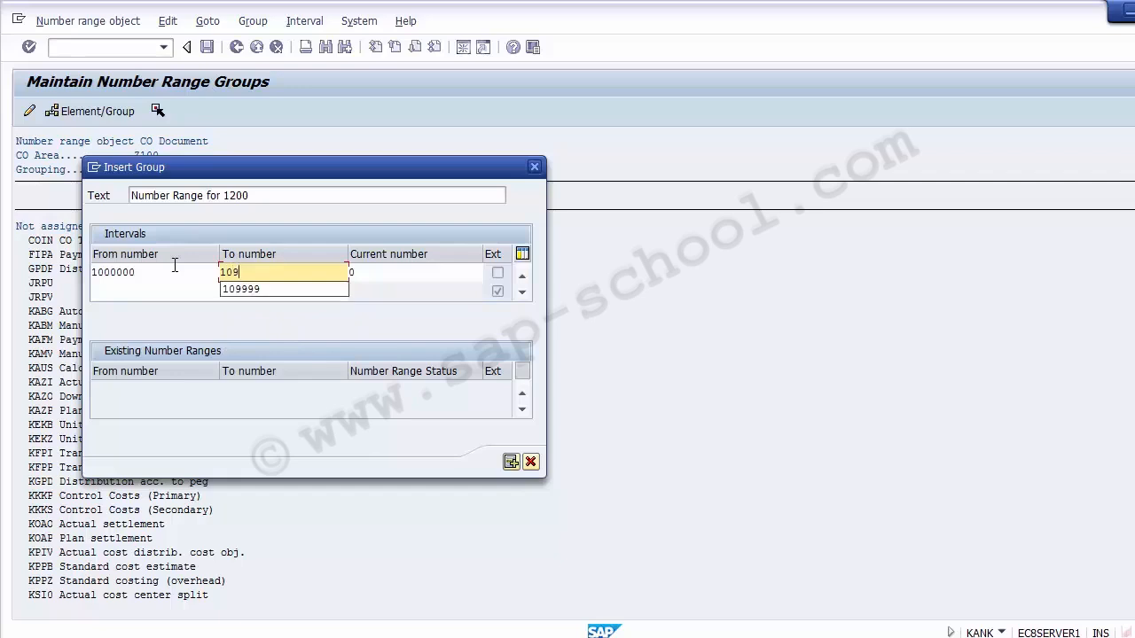
pyautogui.press('BackSpace')
pyautogui.press('Down')
pyautogui.press('Down')
pyautogui.press('Return')
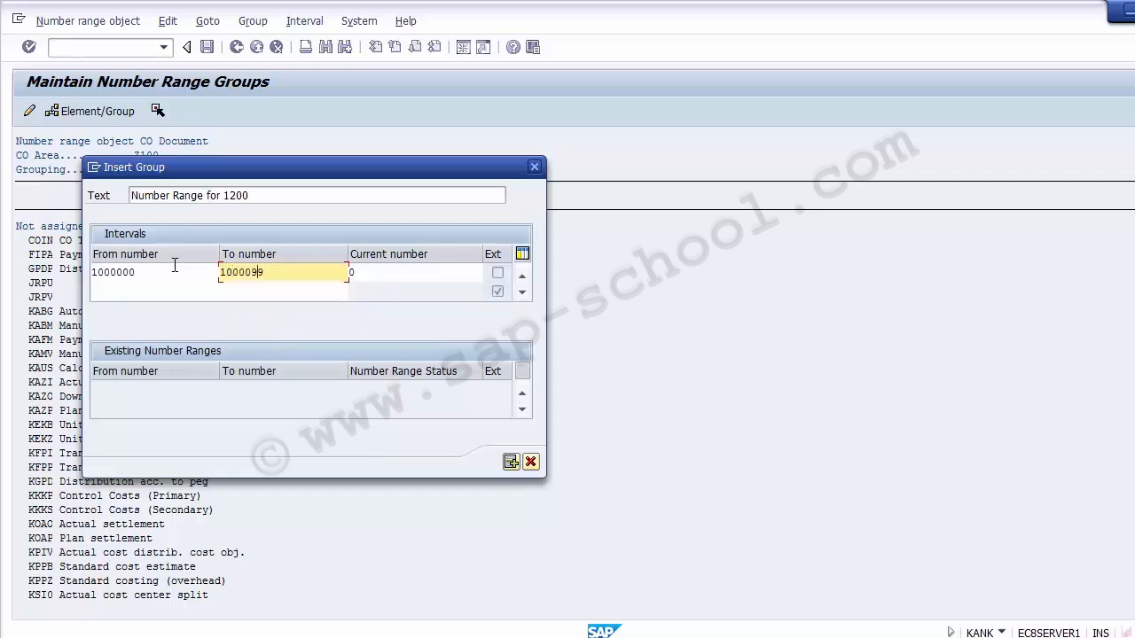
pyautogui.write('99')
pyautogui.press('Delete')
pyautogui.click(139, 273)
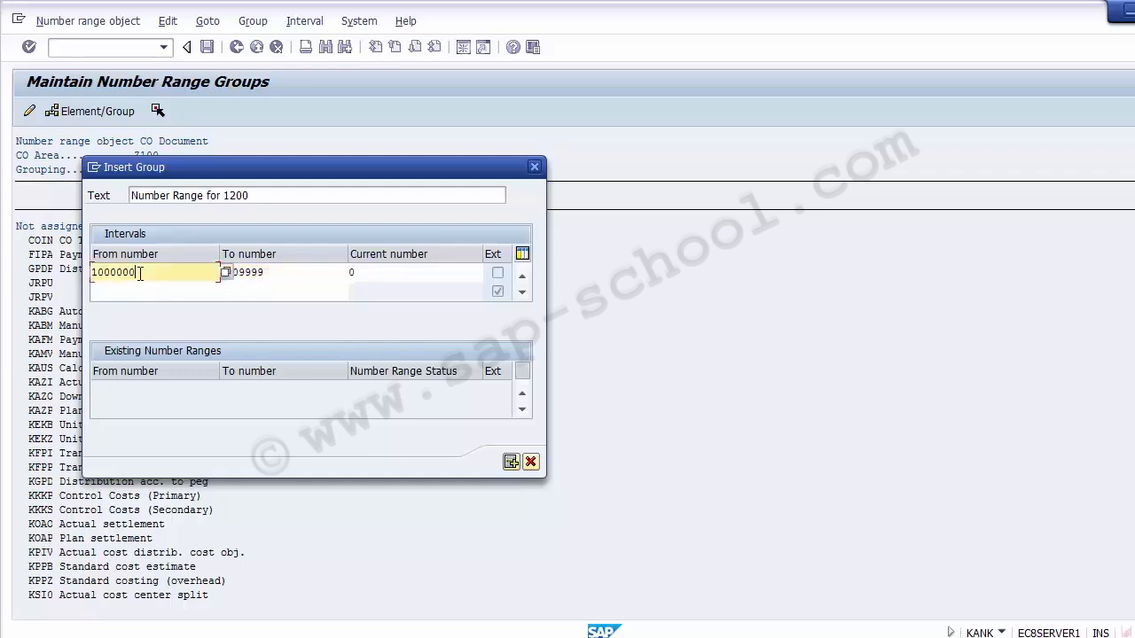
pyautogui.press('Left')
pyautogui.press('Left')
pyautogui.click(286, 272)
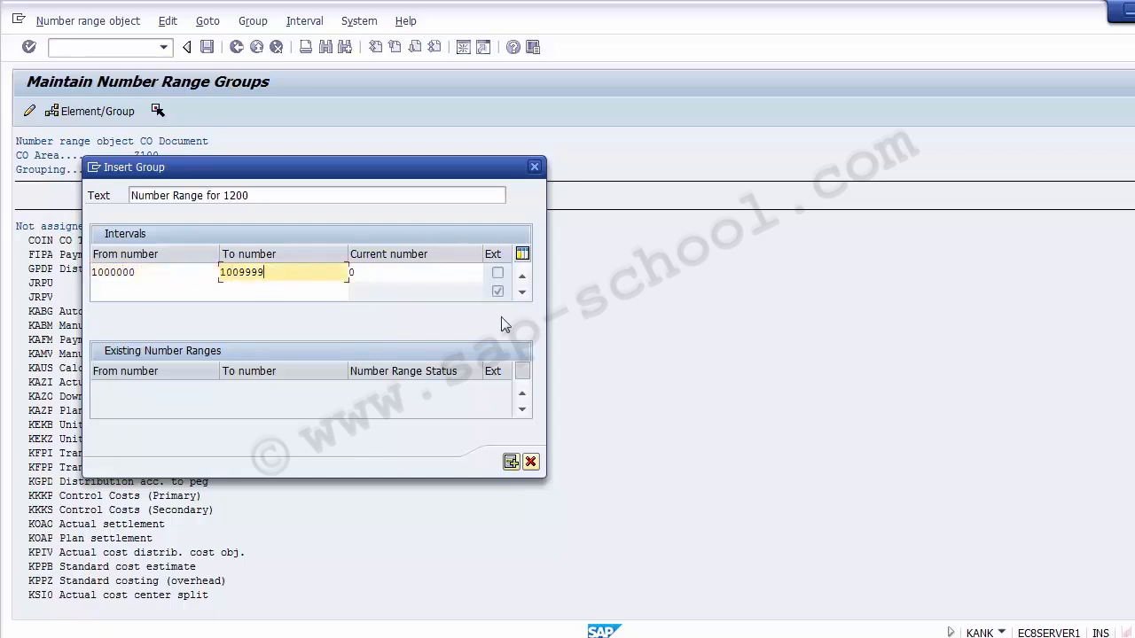
# Add an external interval from 1100000 to 1109999 and insert the new number range group
pyautogui.moveTo(273, 195); pyautogui.dragTo(114, 195)
pyautogui.moveTo(282, 275); pyautogui.dragTo(113, 279)
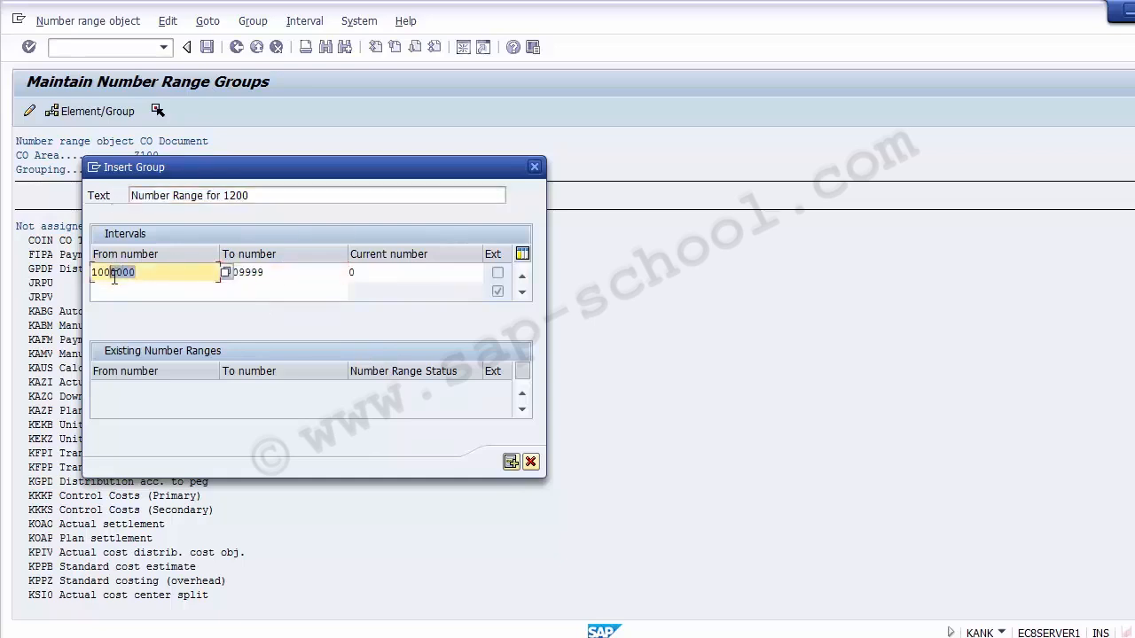
pyautogui.click(512, 463)
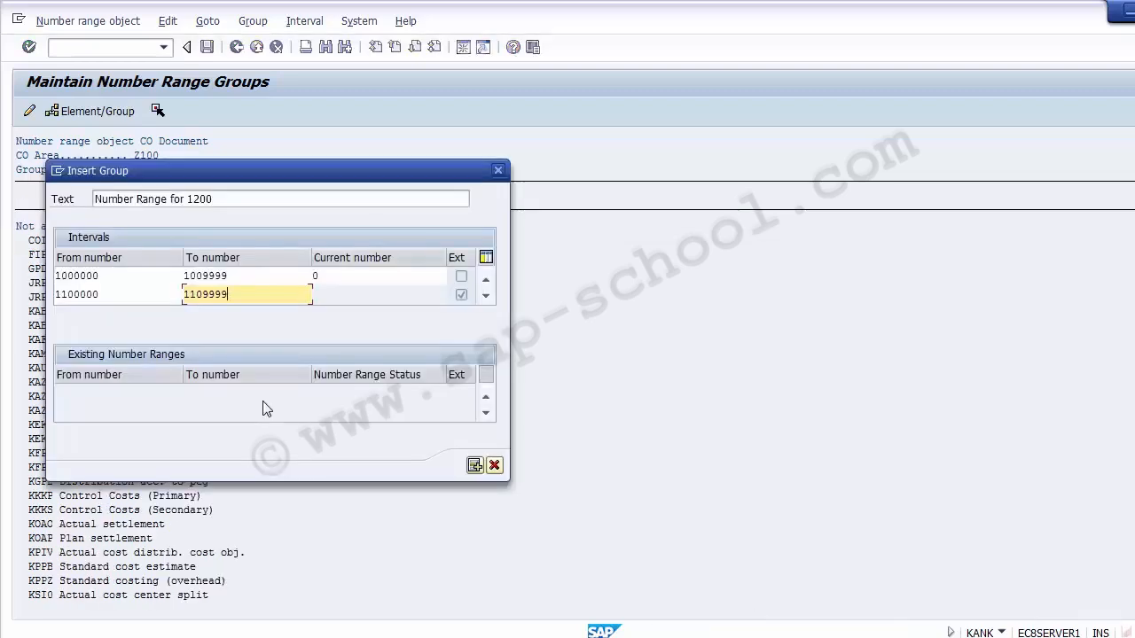
pyautogui.click(474, 466)
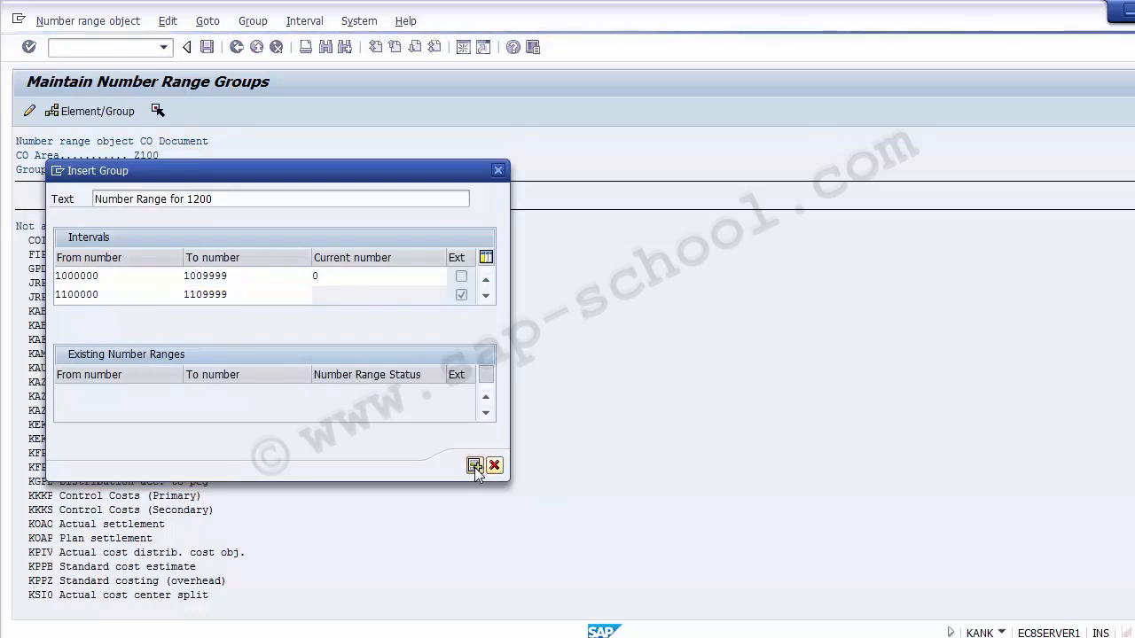
# Assign the unassigned business transaction COIN to the group Number Range for 1200
pyautogui.click(49, 213)
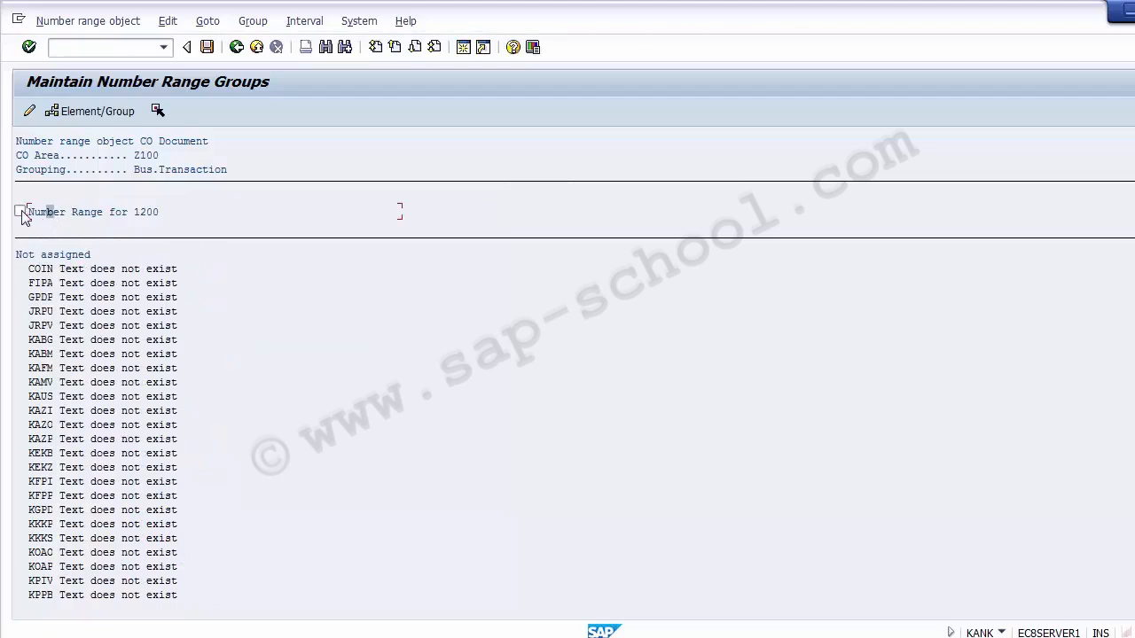
pyautogui.click(20, 213)
pyautogui.click(51, 271)
pyautogui.click(42, 271)
pyautogui.click(93, 268)
pyautogui.click(42, 269)
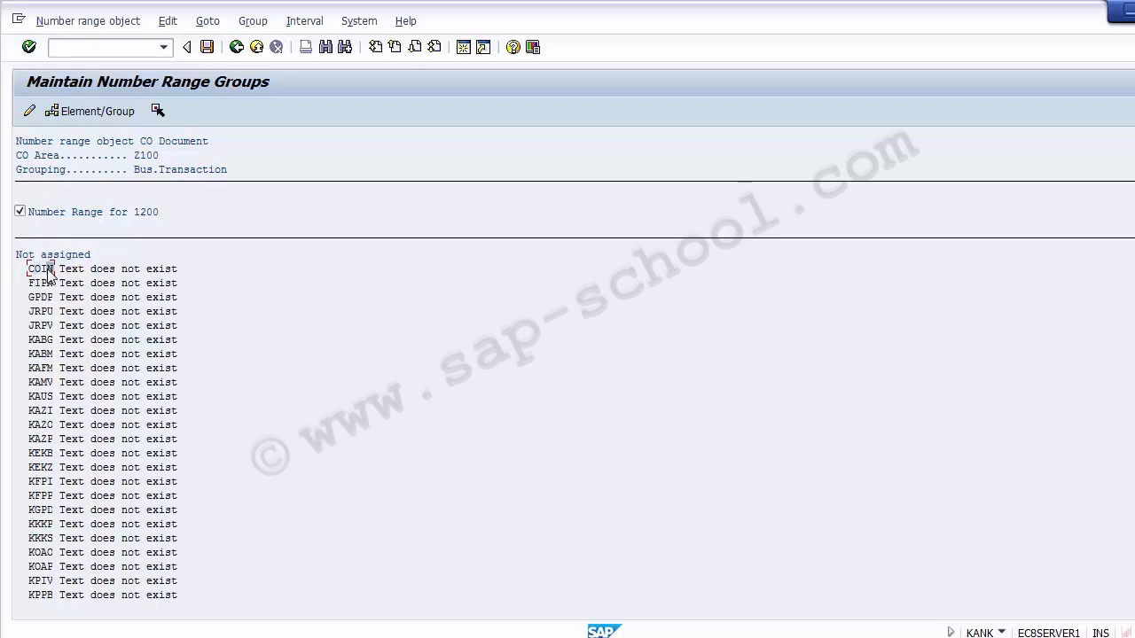
pyautogui.click(157, 114)
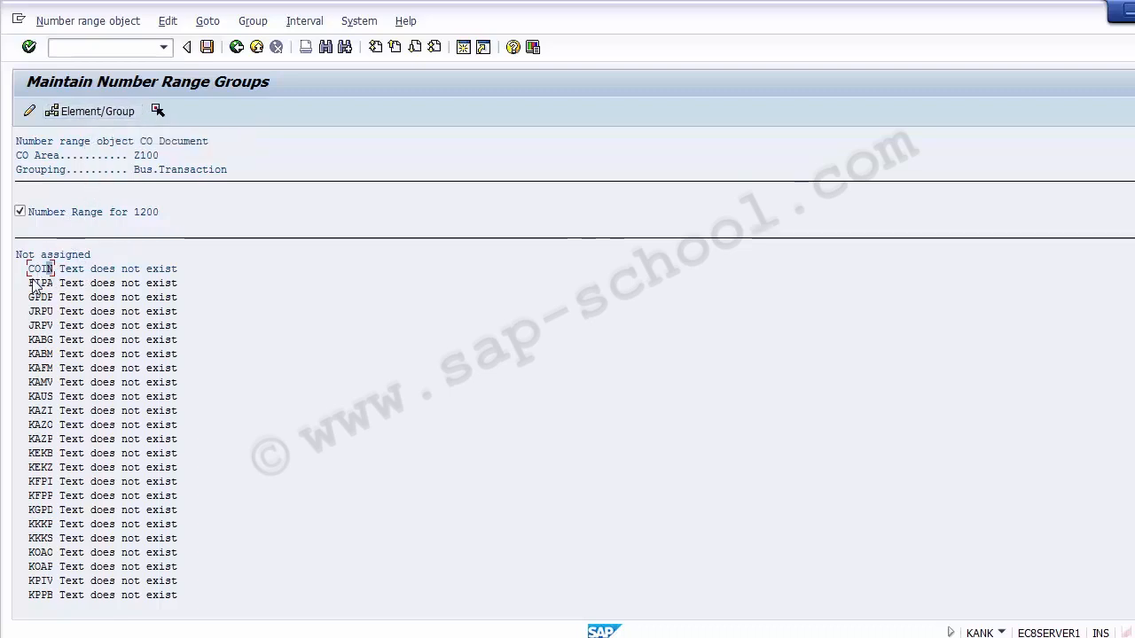
pyautogui.click(80, 116)
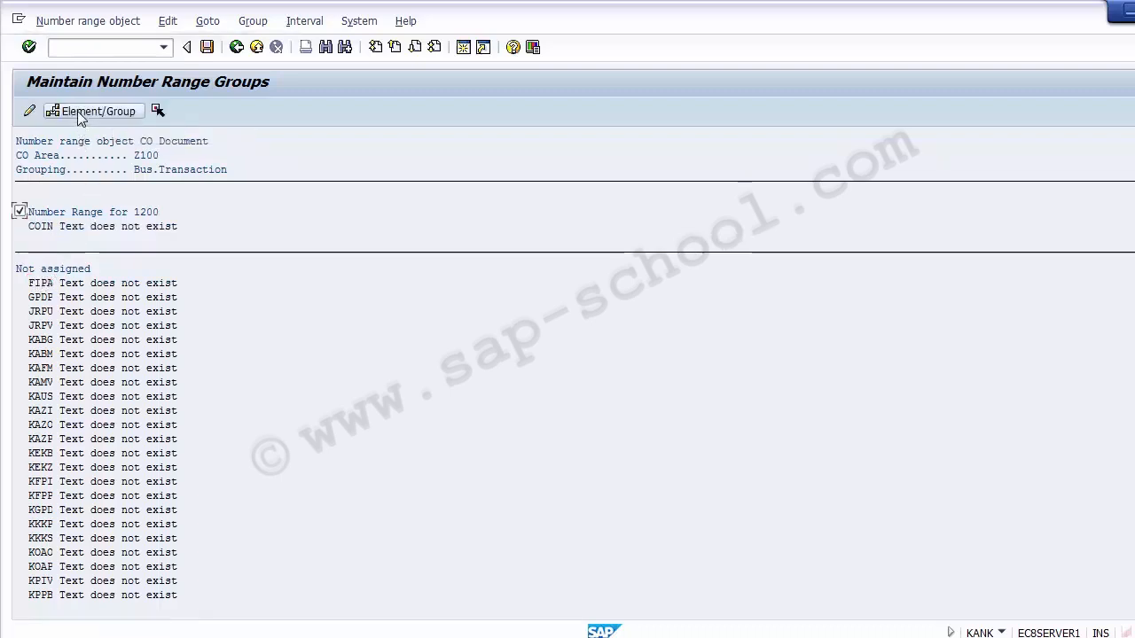
# Save the number range groups for Z100 and acknowledge the notice about transporting number range intervals
pyautogui.click(42, 283)
pyautogui.click(46, 229)
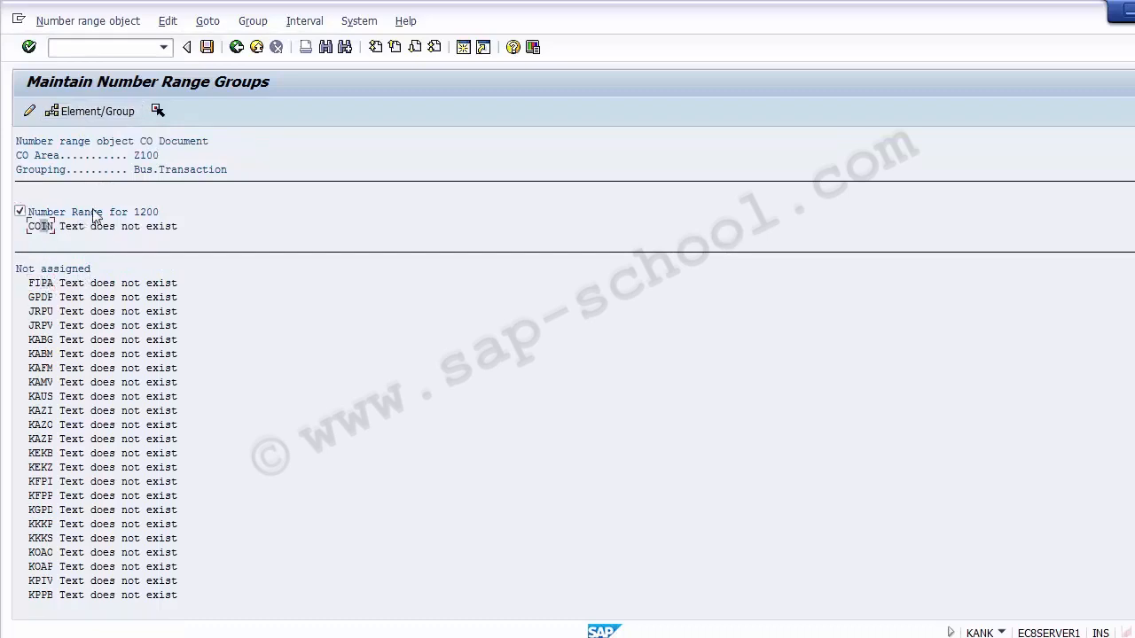
pyautogui.click(168, 214)
pyautogui.click(43, 226)
pyautogui.scroll(-5, 297, 393)
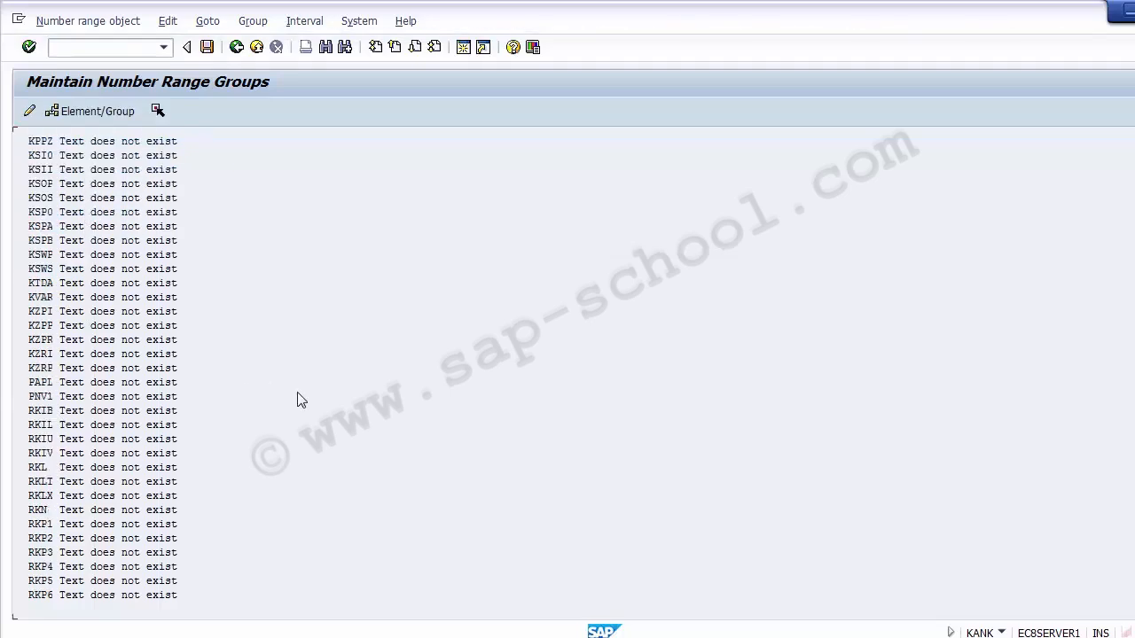
pyautogui.scroll(5, 297, 399)
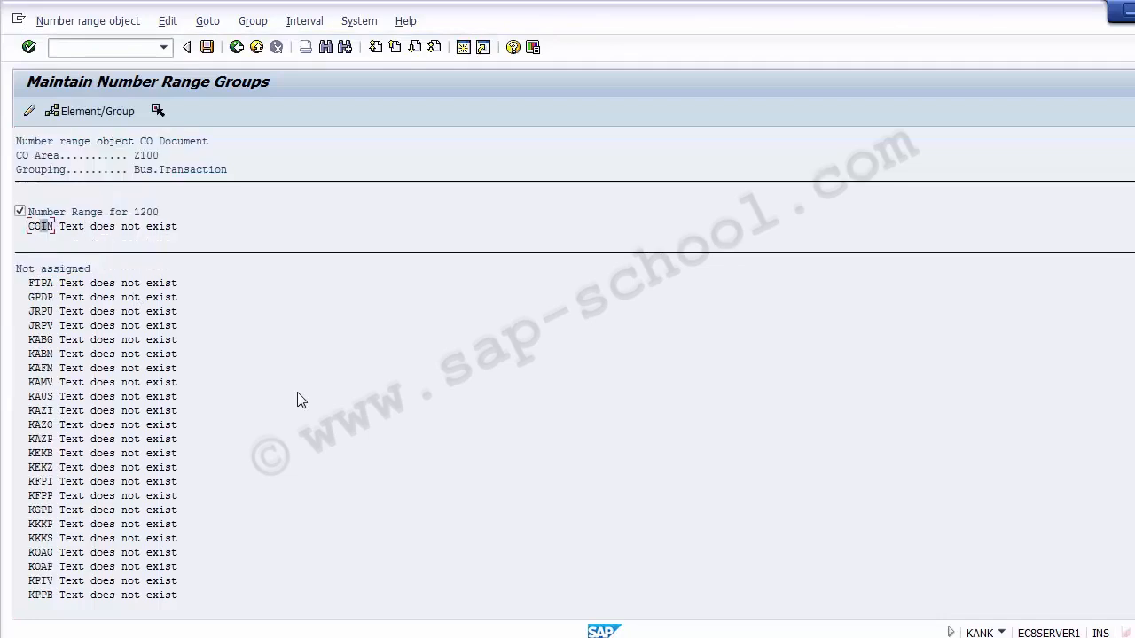
pyautogui.click(205, 48)
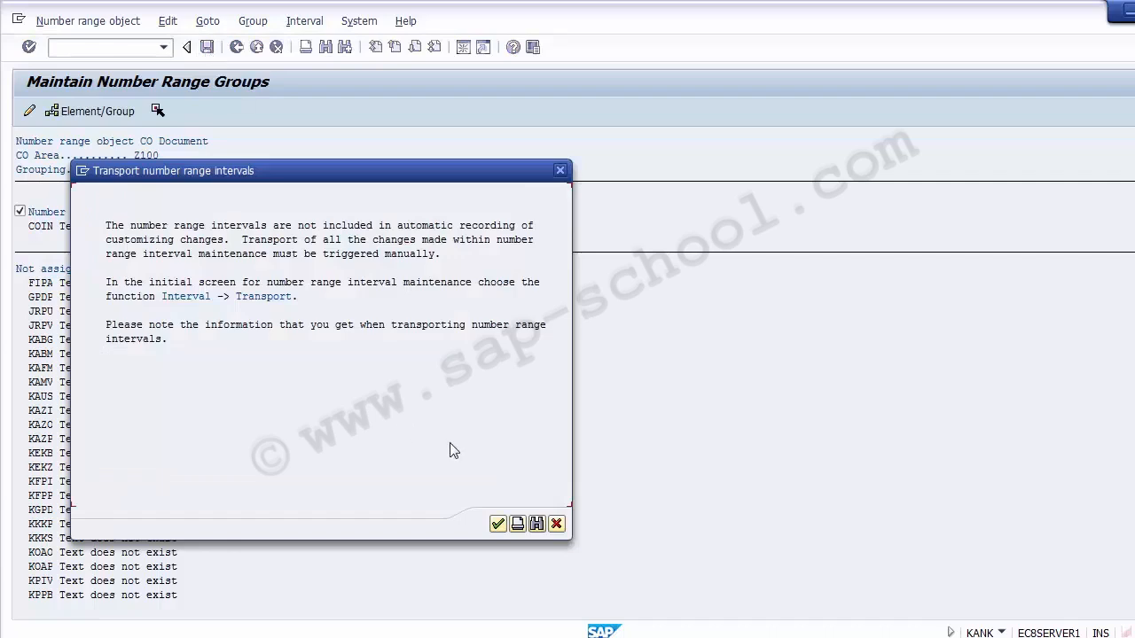
pyautogui.click(498, 524)
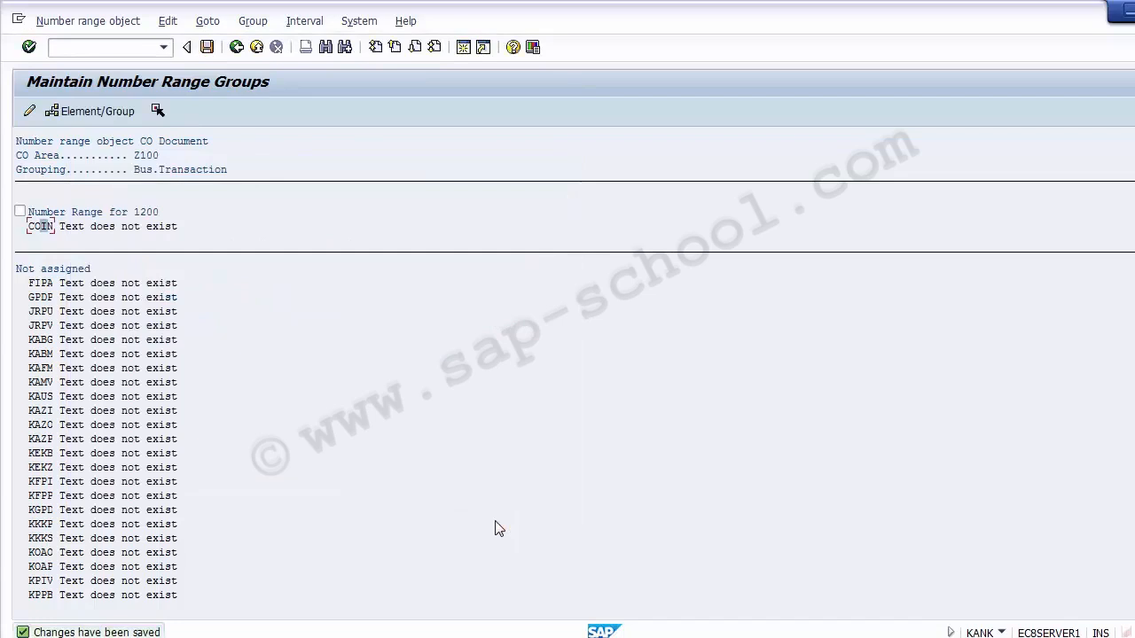
# Display the number range groups of Z100 to review assigned and non-assigned elements, and return to the implementation guide
pyautogui.click(76, 228)
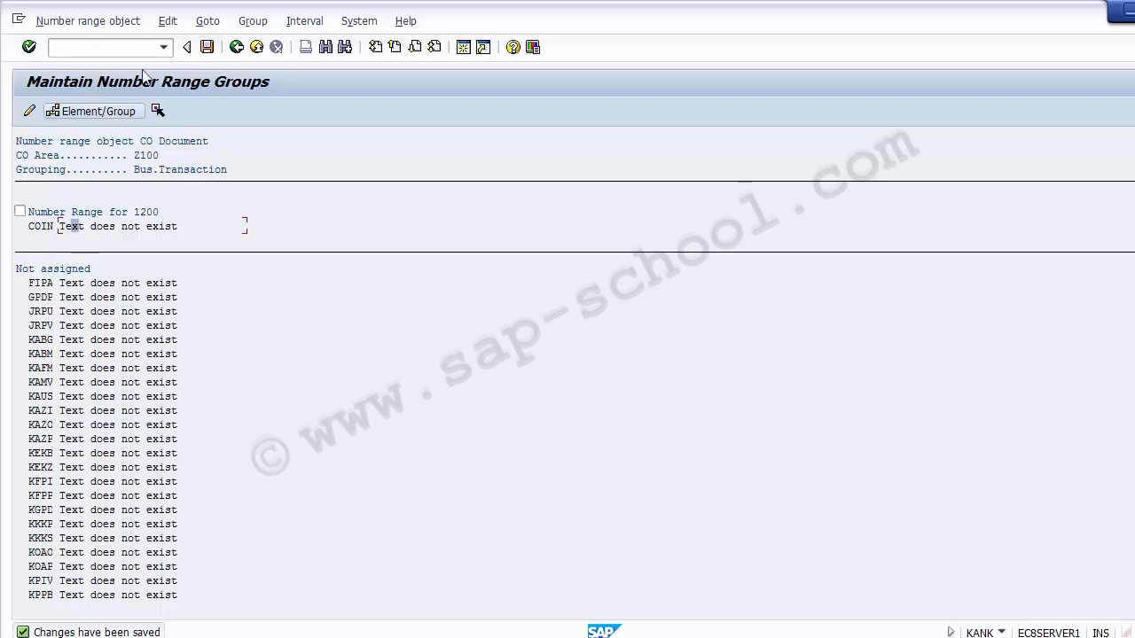
pyautogui.click(233, 56)
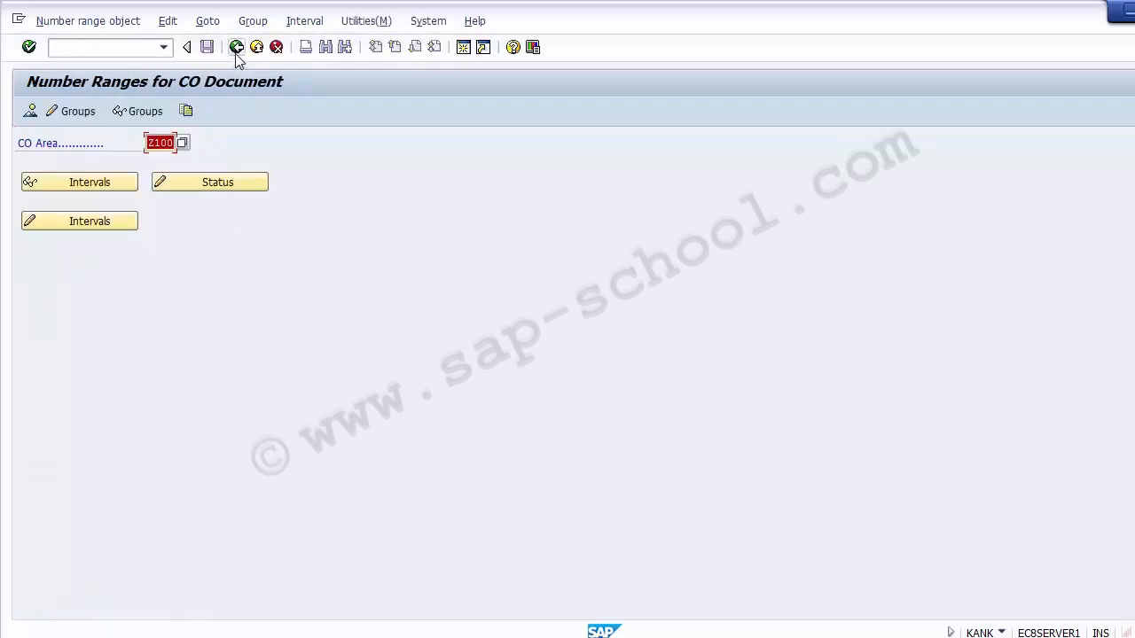
pyautogui.click(132, 113)
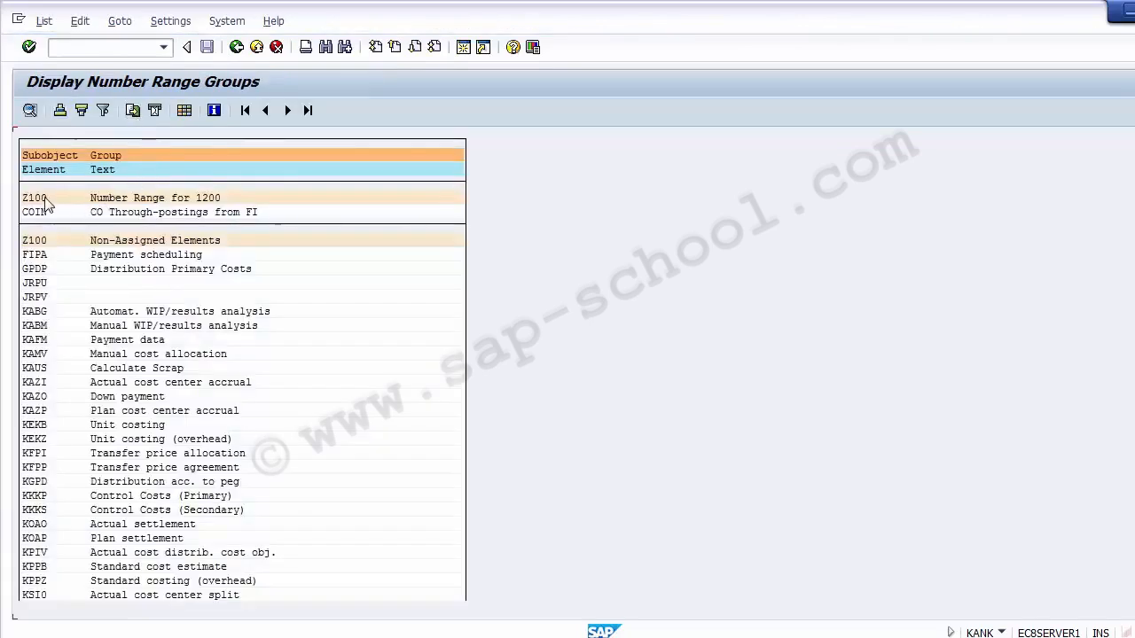
pyautogui.click(200, 198)
pyautogui.click(62, 214)
pyautogui.click(36, 199)
pyautogui.click(95, 243)
pyautogui.click(237, 47)
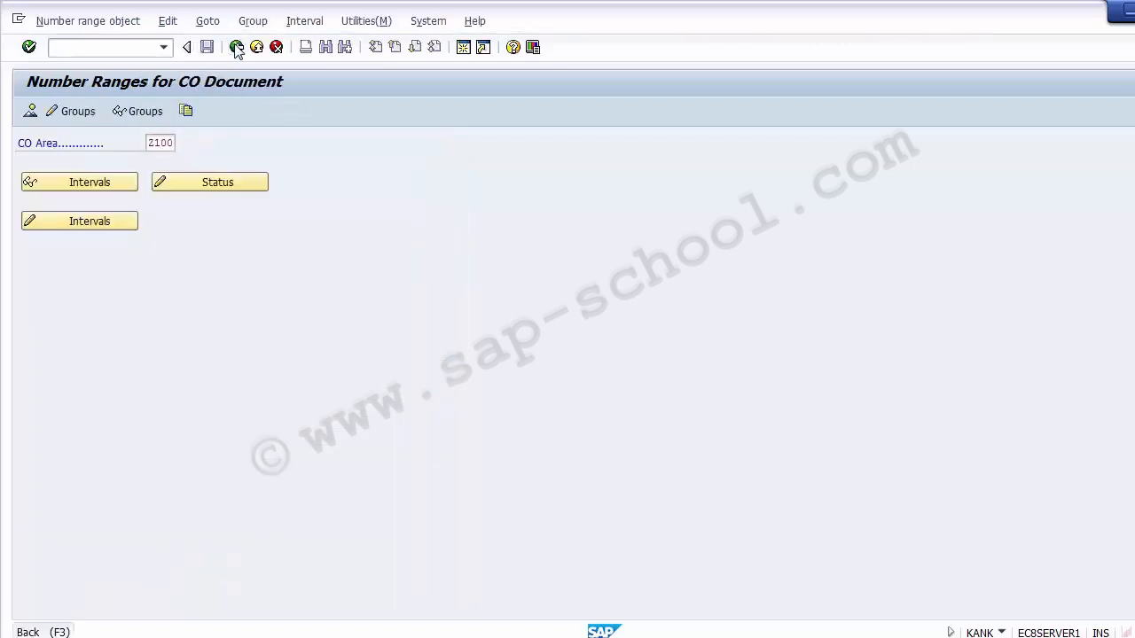
pyautogui.click(237, 47)
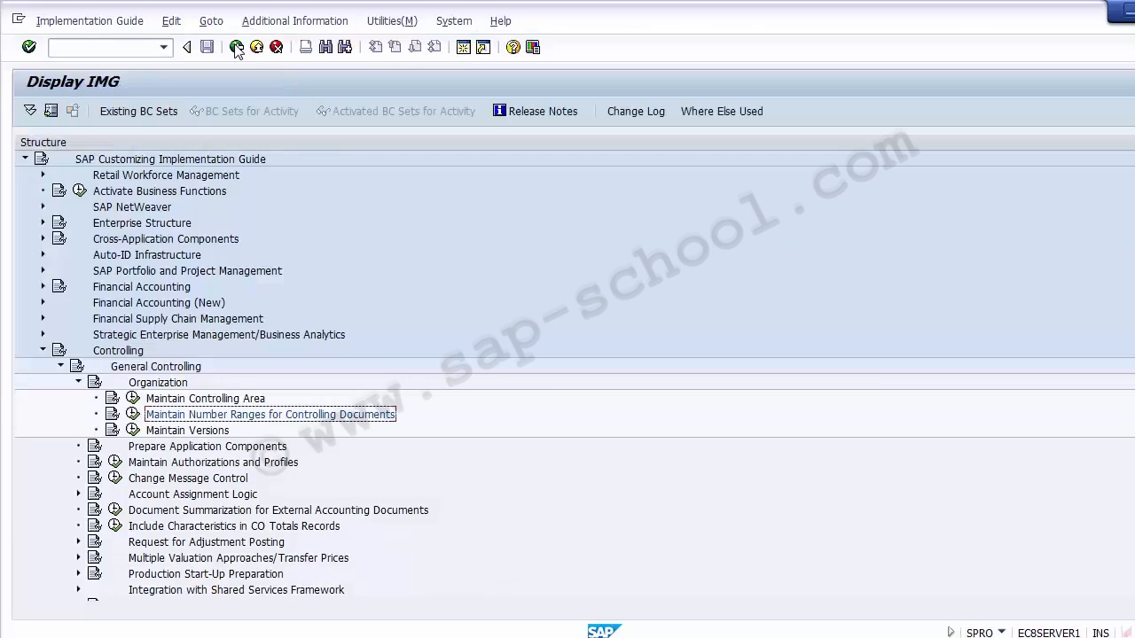
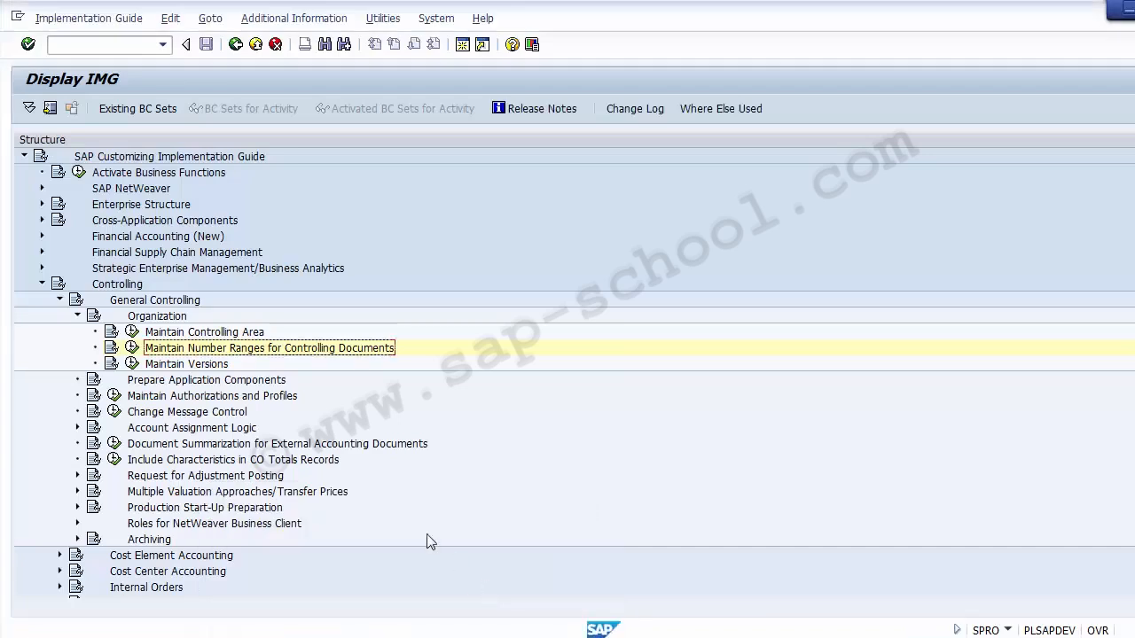
# Open the Maintain Versions activity in the Organization section of General Controlling
pyautogui.click(200, 366)
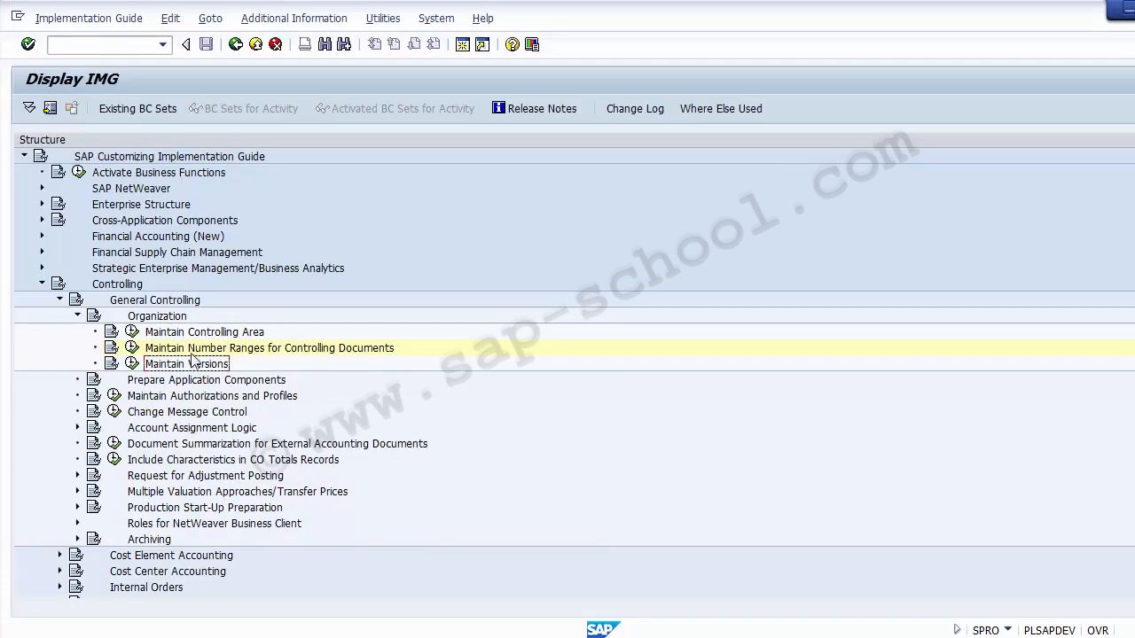
pyautogui.click(192, 334)
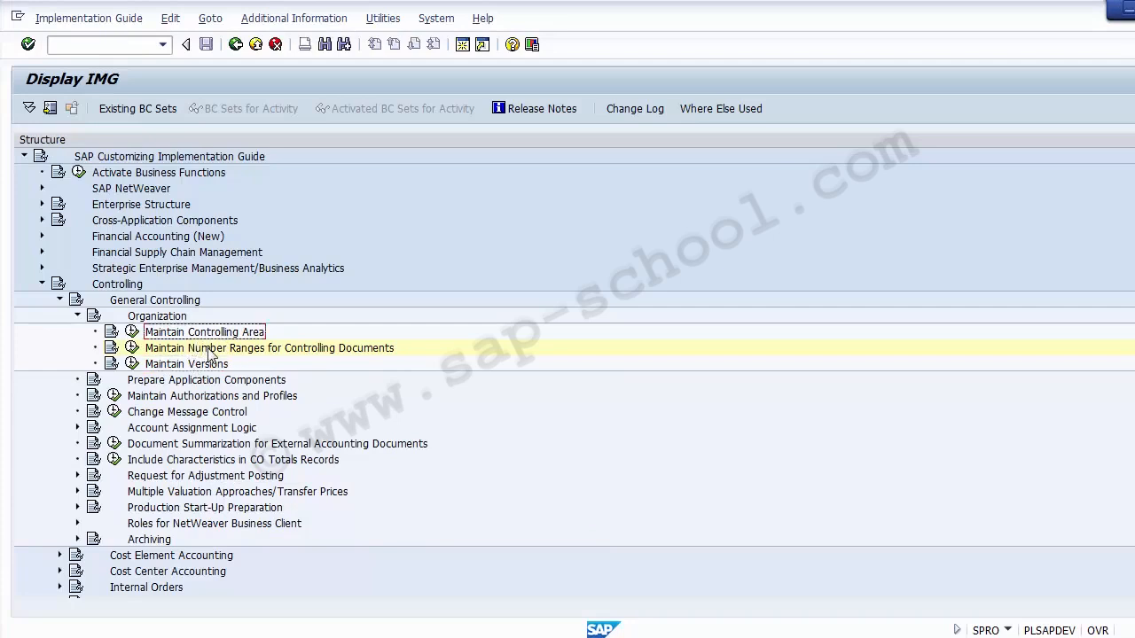
pyautogui.click(211, 350)
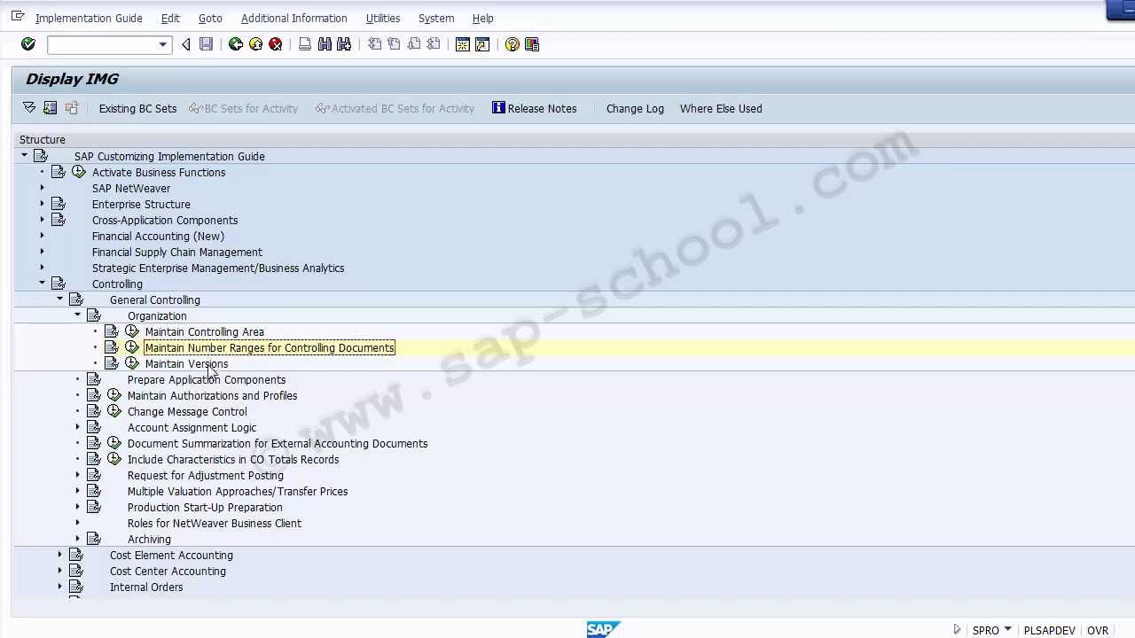
pyautogui.click(211, 366)
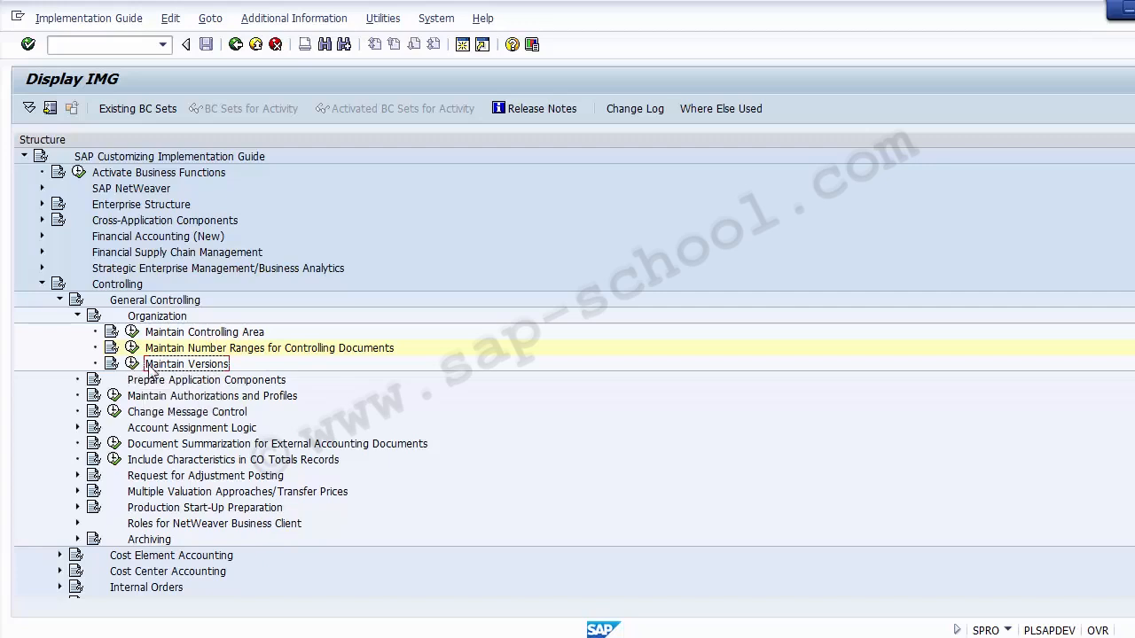
pyautogui.click(132, 365)
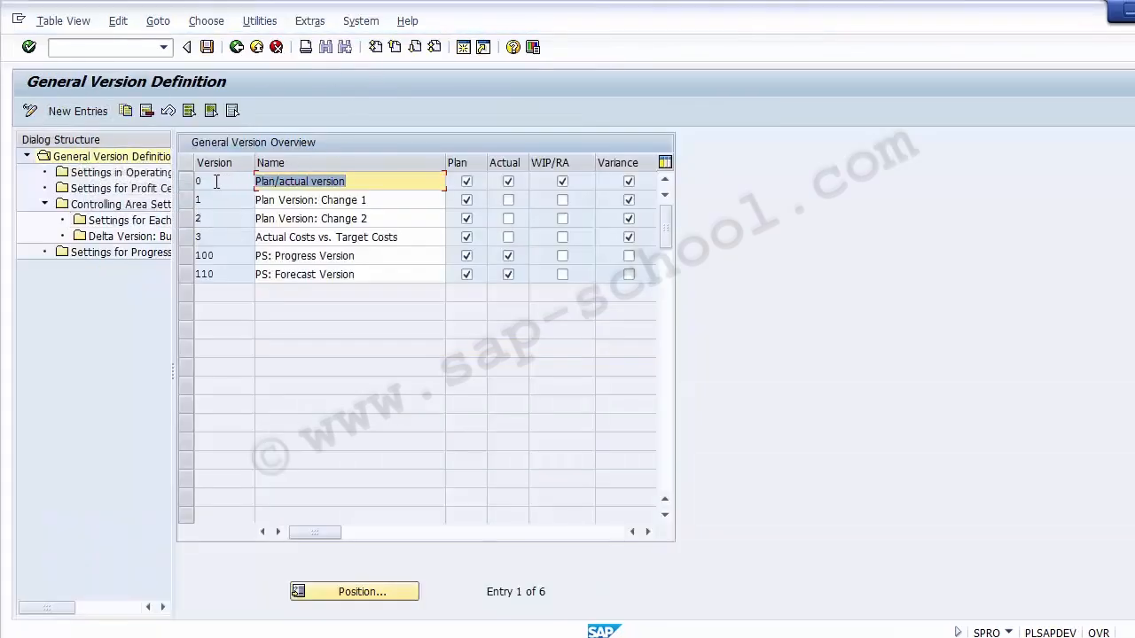
# Open the settings for each fiscal year of version 0, Plan/actual version, with controlling area Z100 as the work area
pyautogui.click(187, 182)
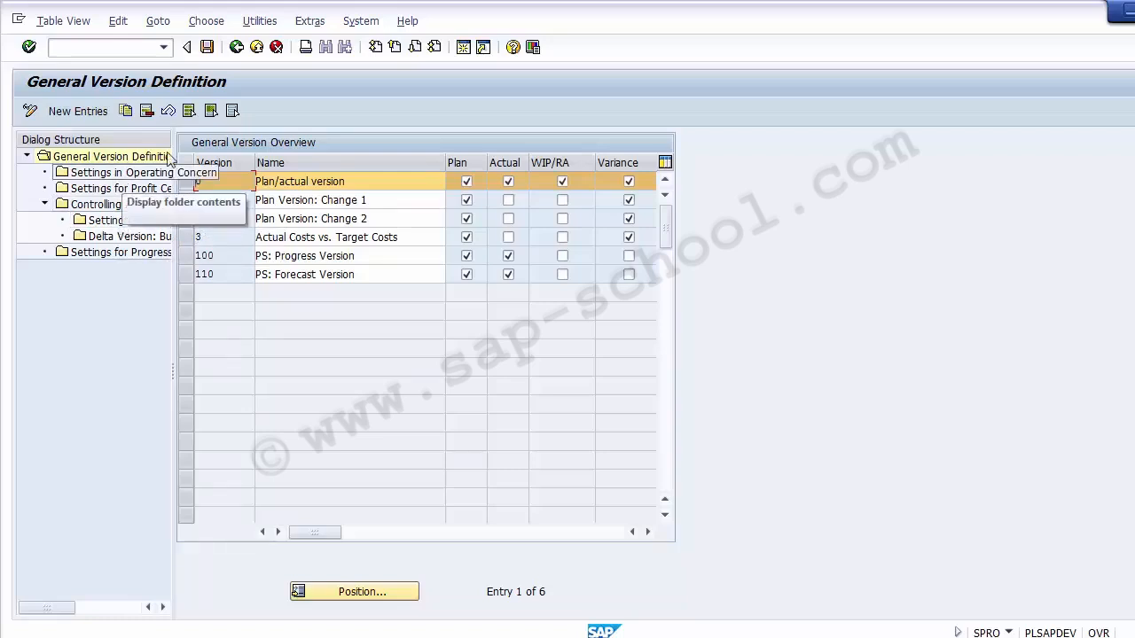
pyautogui.click(99, 222)
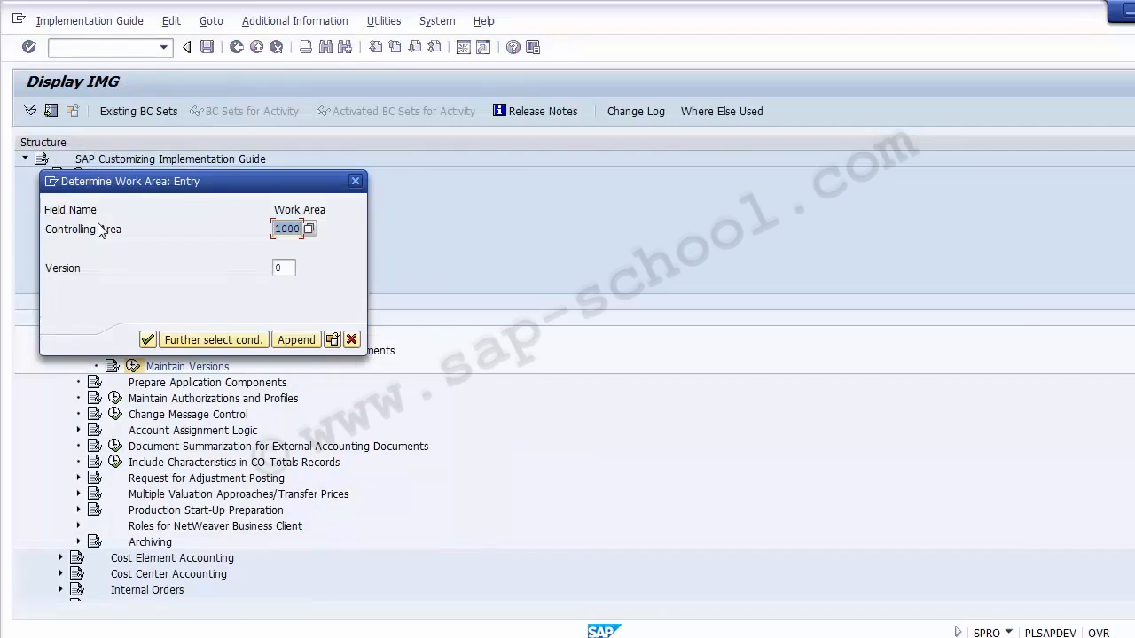
pyautogui.write('z1')
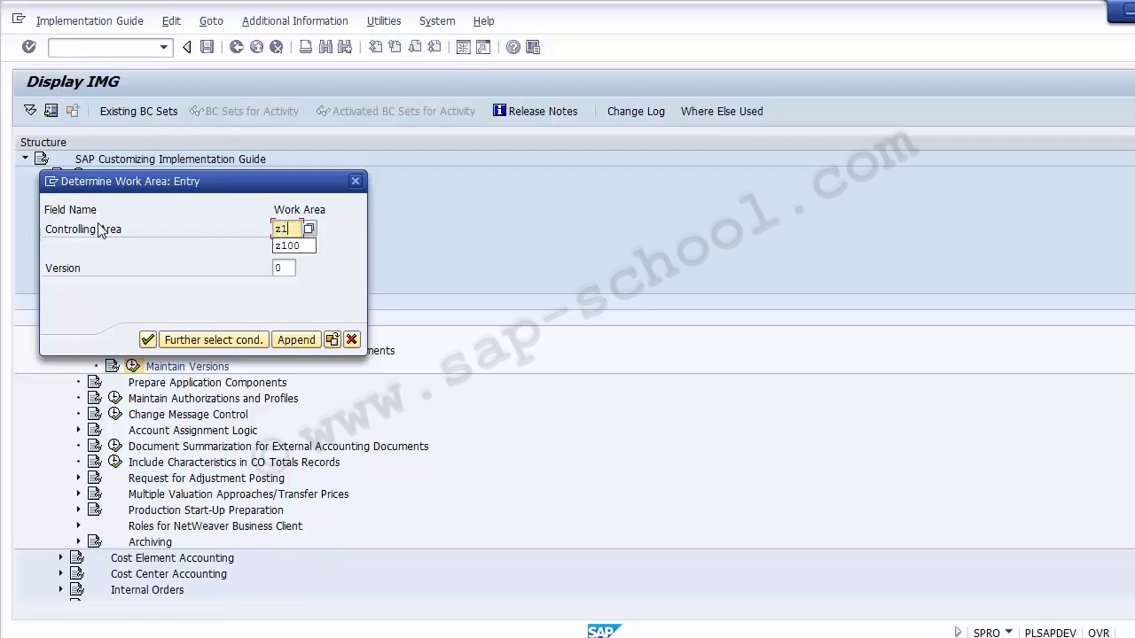
pyautogui.write('00')
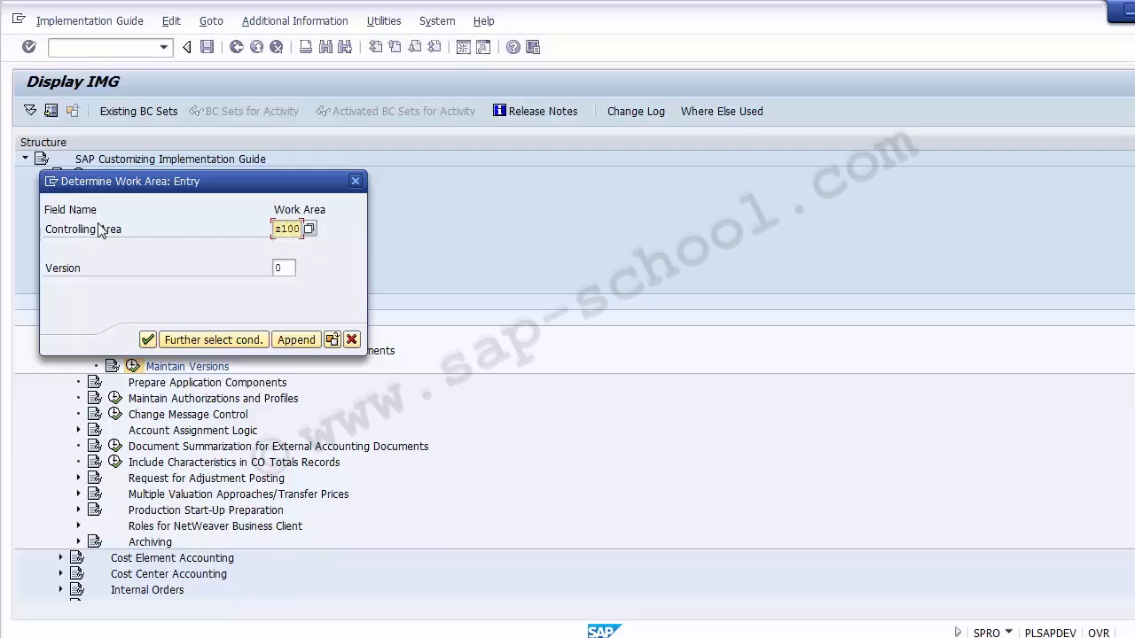
pyautogui.click(147, 341)
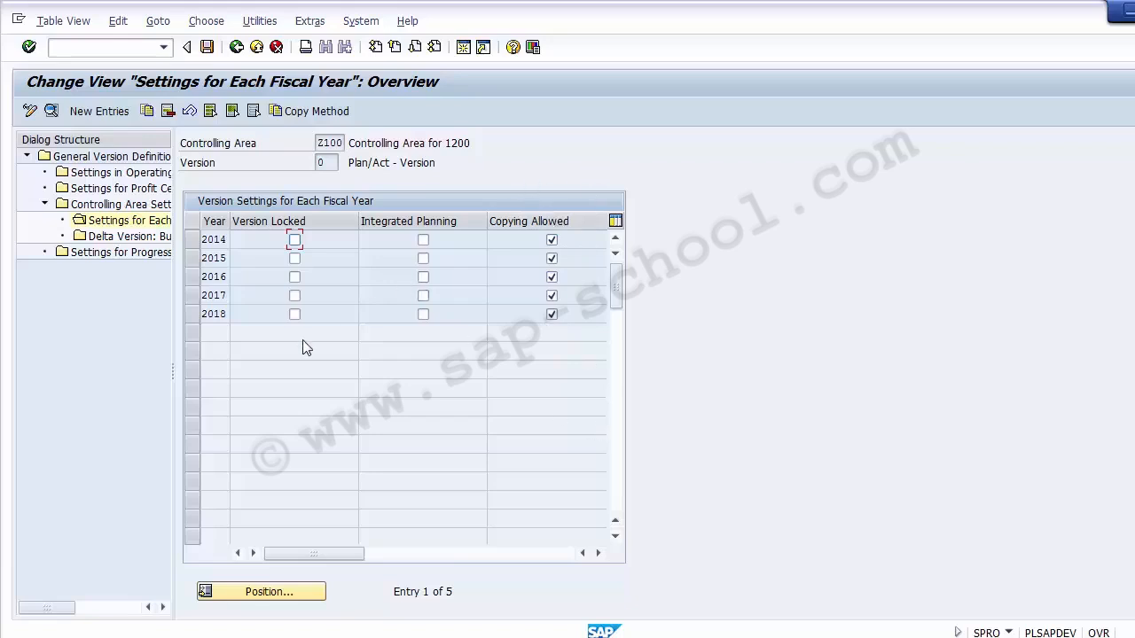
# Save the fiscal-year version settings in the proposed customizing request and return to the Maintain Versions entry of the implementation guide
pyautogui.click(206, 47)
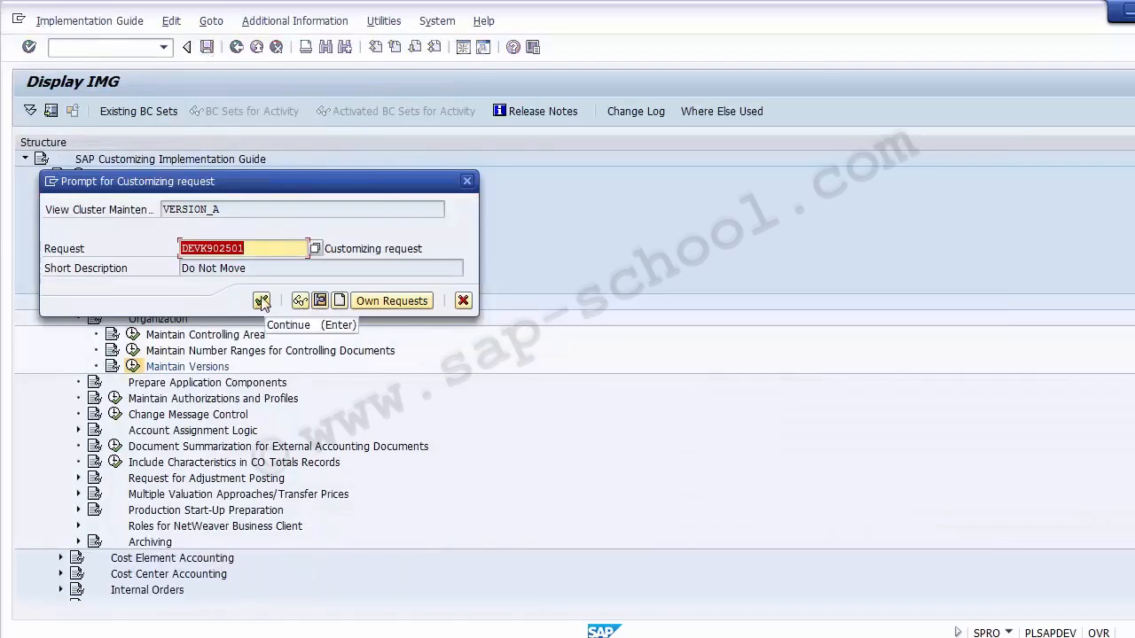
pyautogui.click(262, 302)
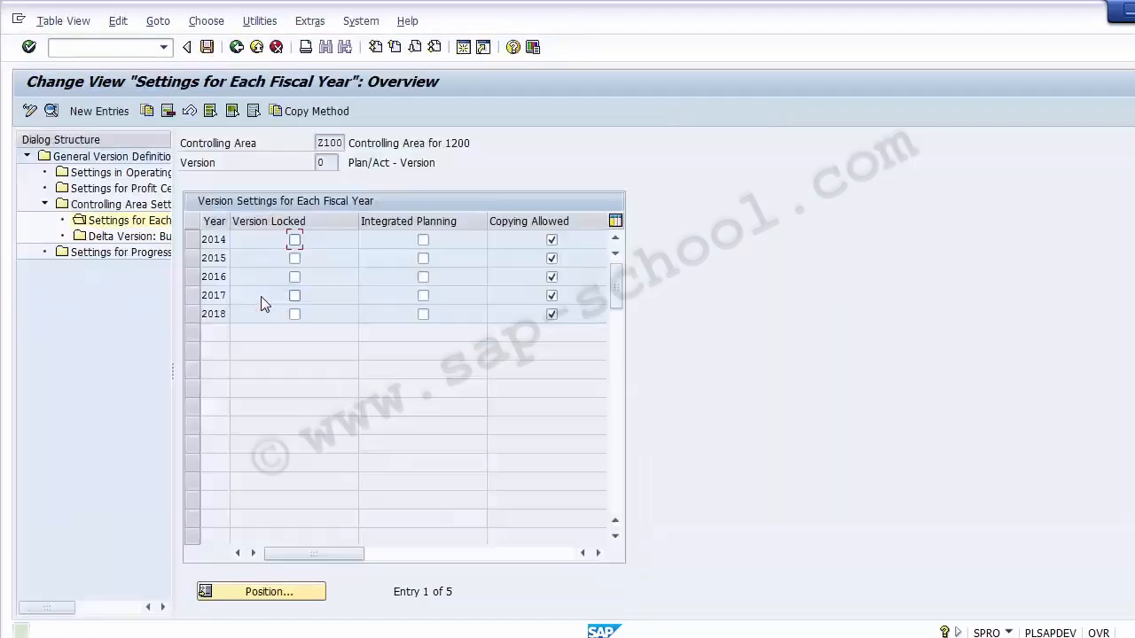
pyautogui.click(241, 49)
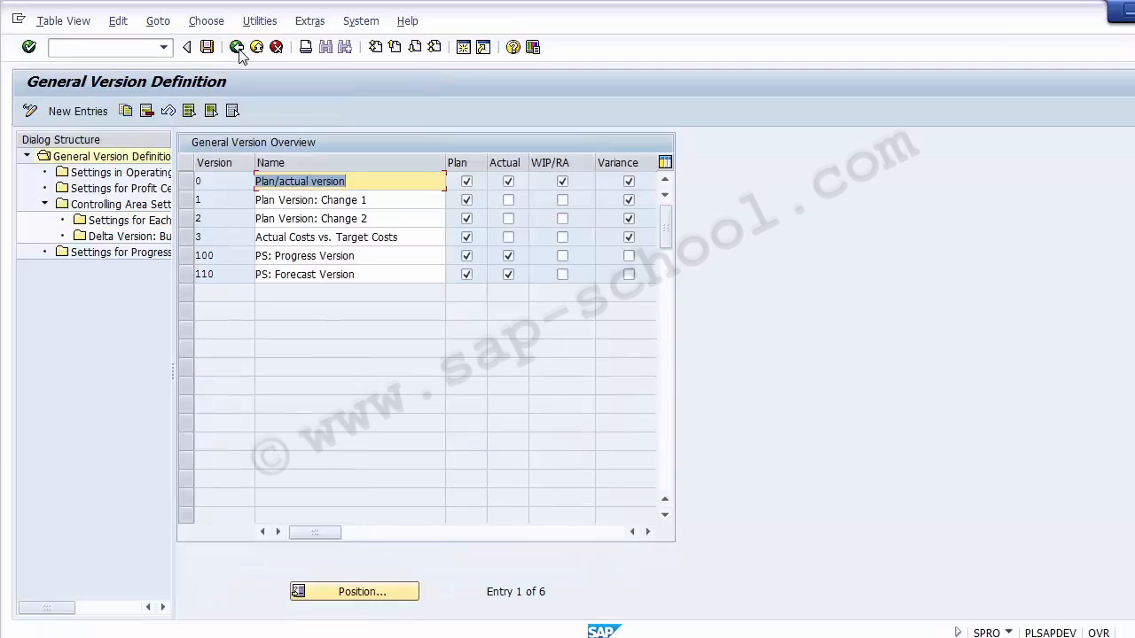
pyautogui.click(238, 49)
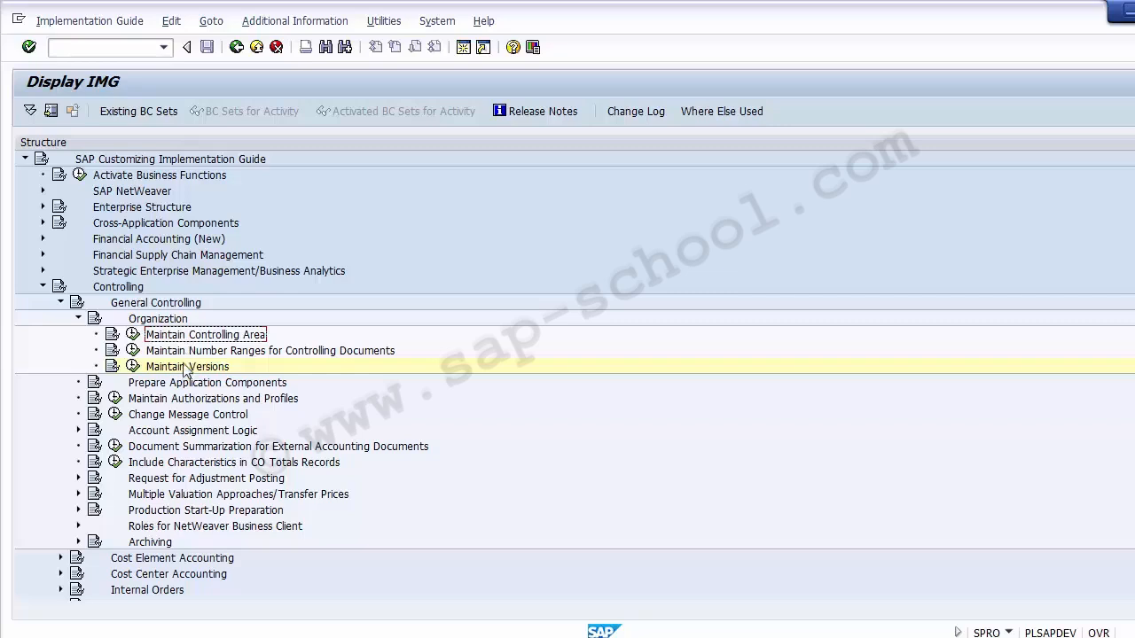
pyautogui.click(185, 367)
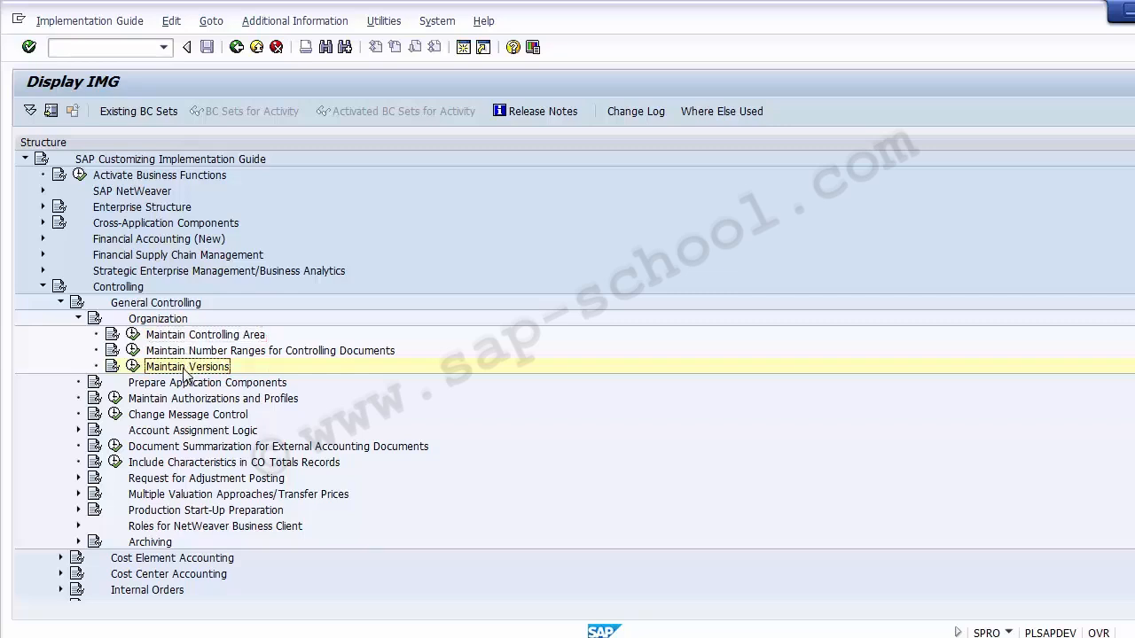